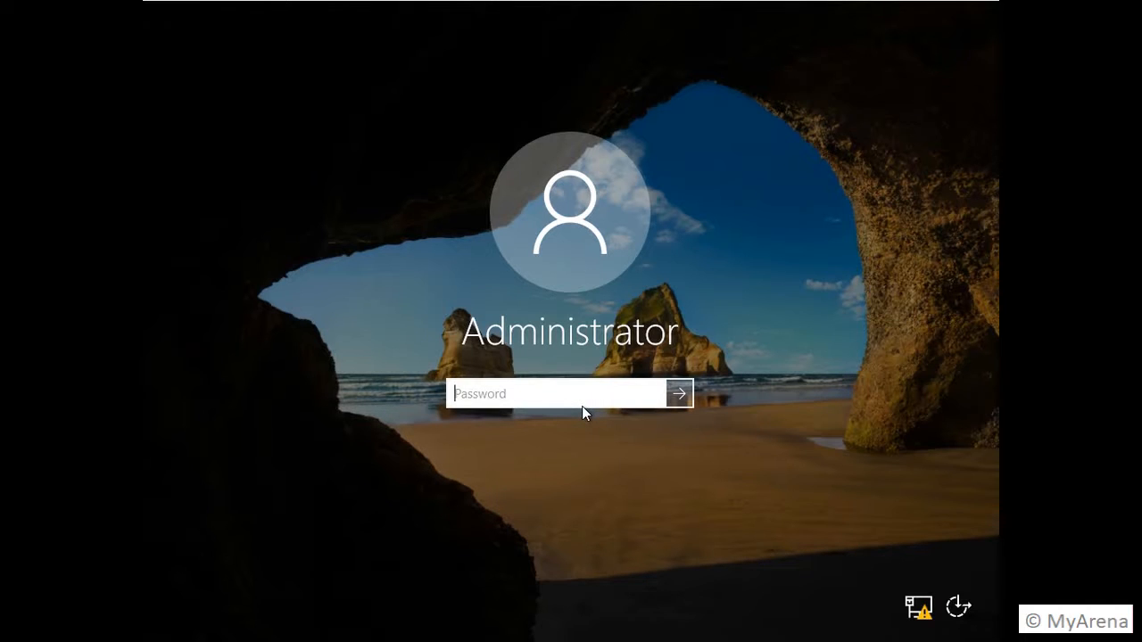
# Step: Sign in as Administrator with the account password to reach Server Manager's Local Server view for DCWin2016
pyautogui.write('••••••••••')
pyautogui.press('Return')
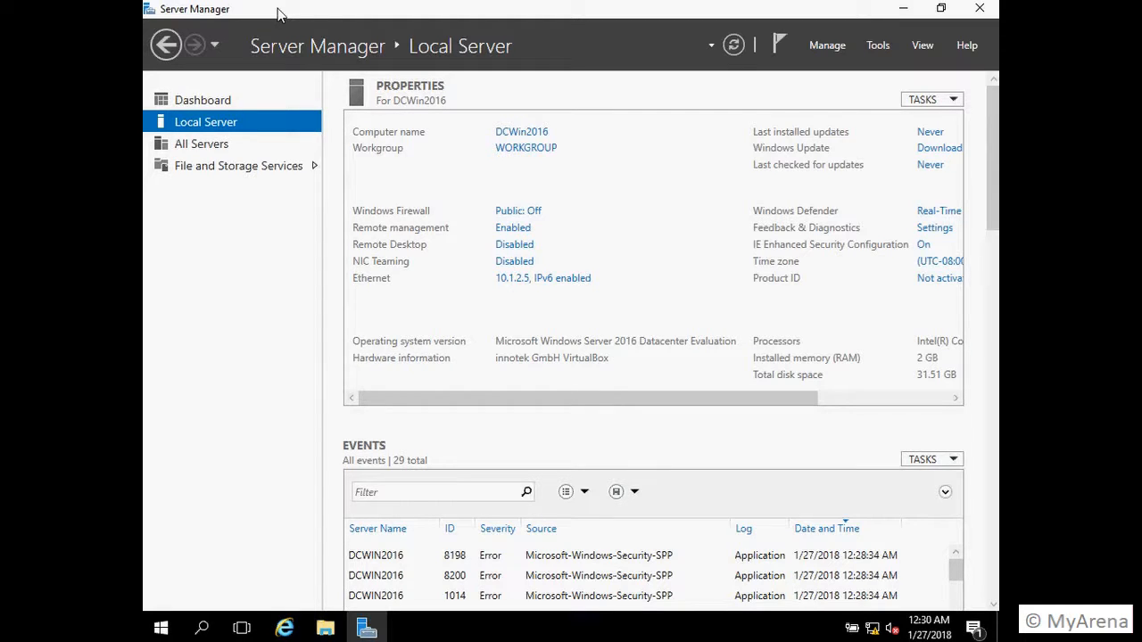
pyautogui.hotkey('ctrl', 's')
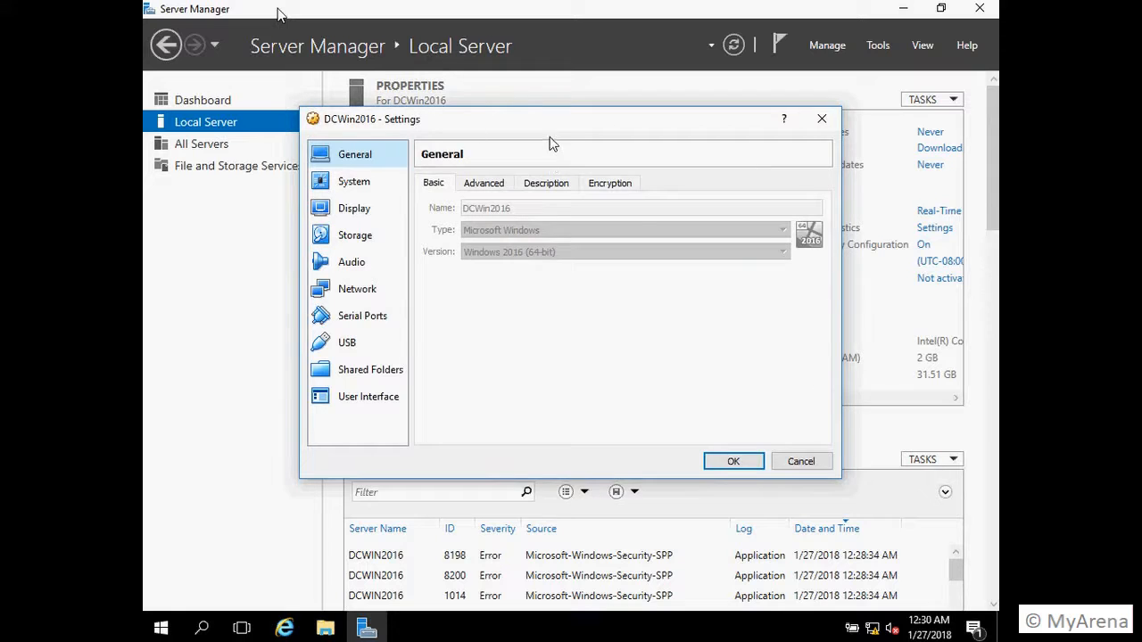
pyautogui.moveTo(559, 127); pyautogui.dragTo(623, 217)
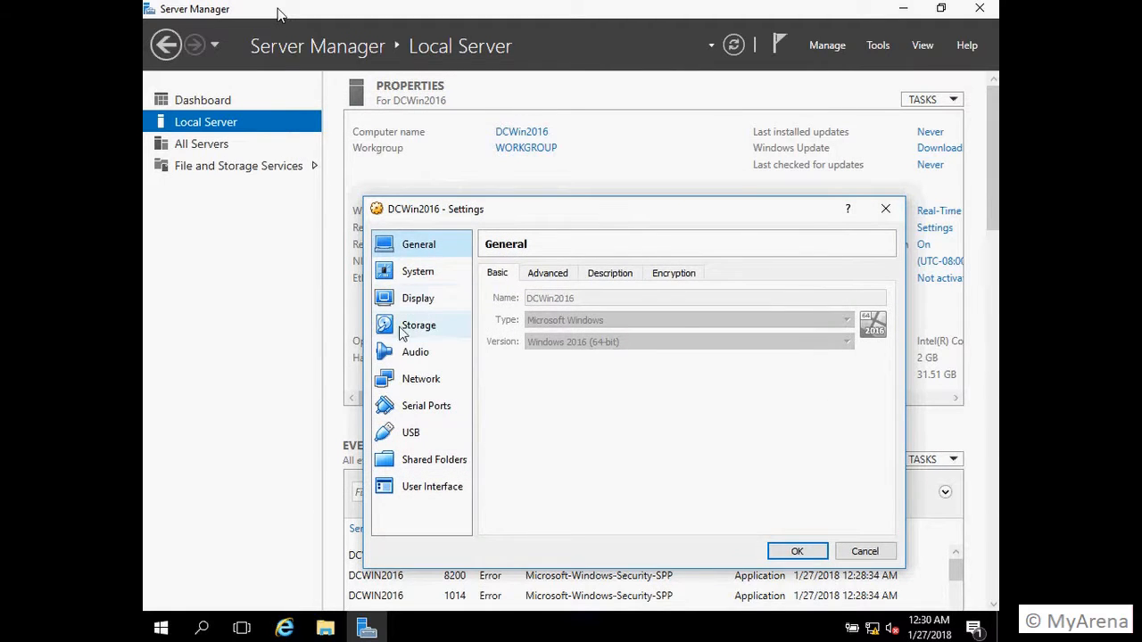
pyautogui.click(406, 390)
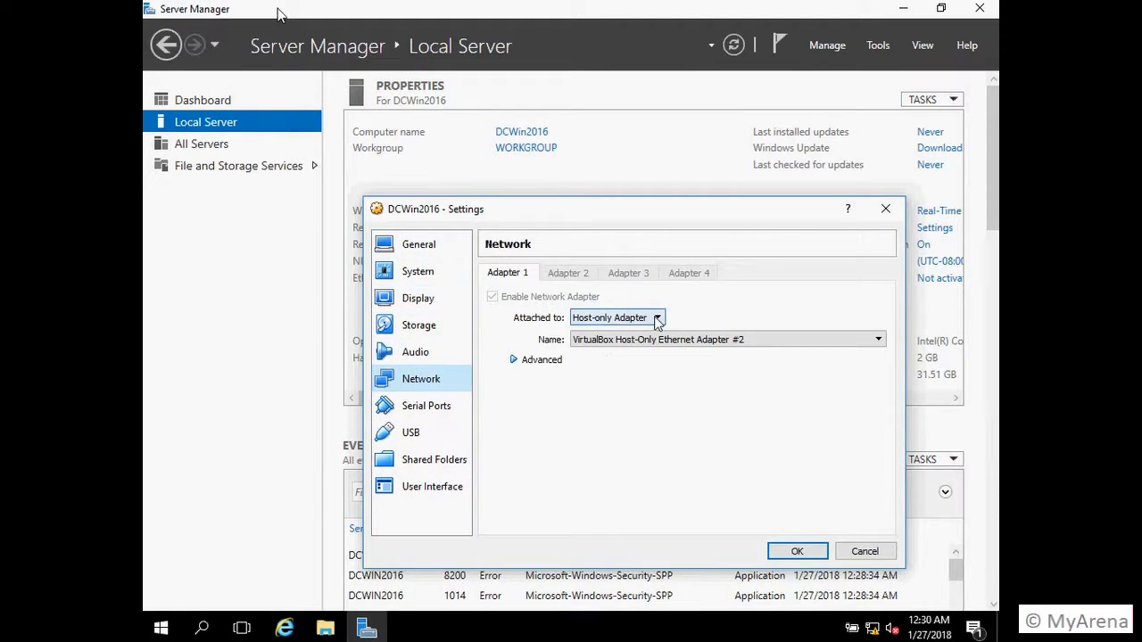
pyautogui.click(864, 552)
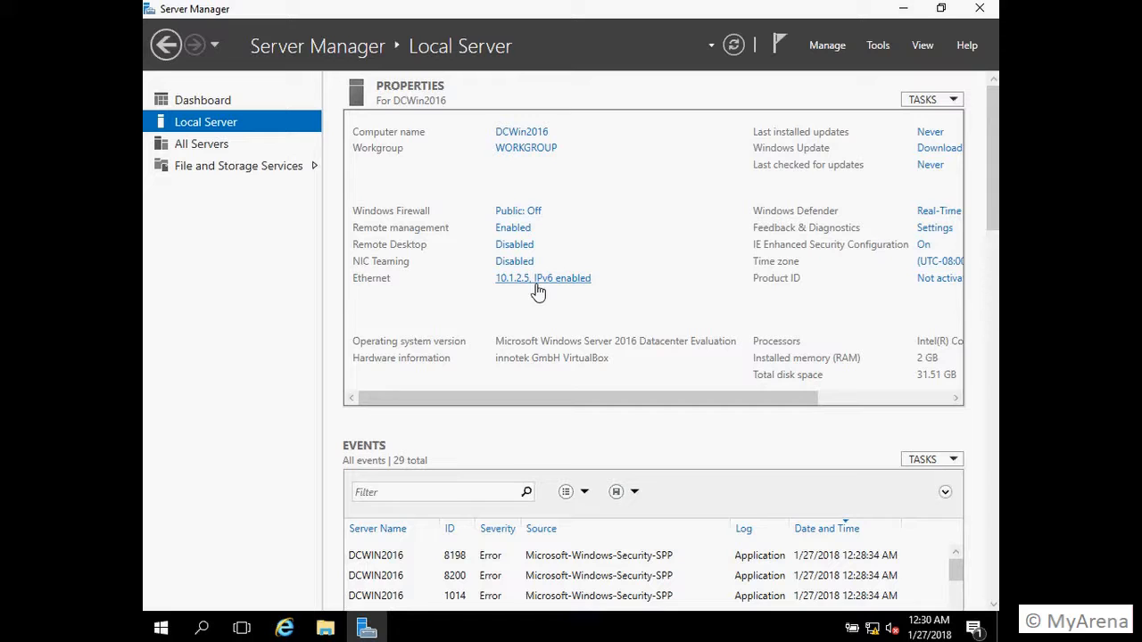
# Step: Allow Remote Desktop connections with Network Level Authentication, then minimize Server Manager
pyautogui.click(506, 253)
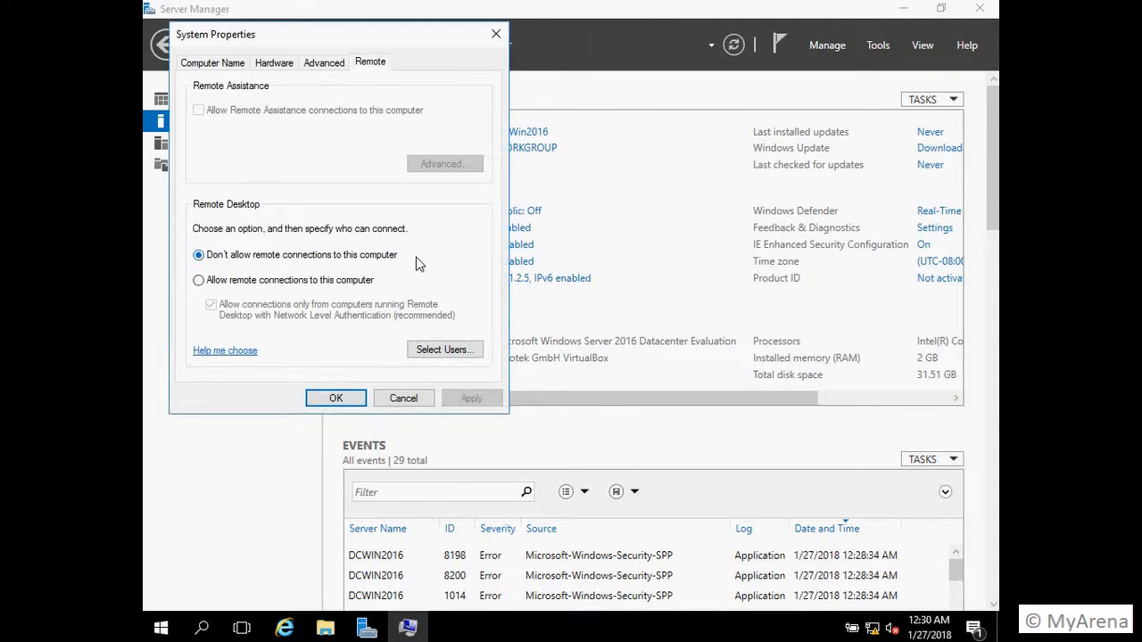
pyautogui.click(199, 280)
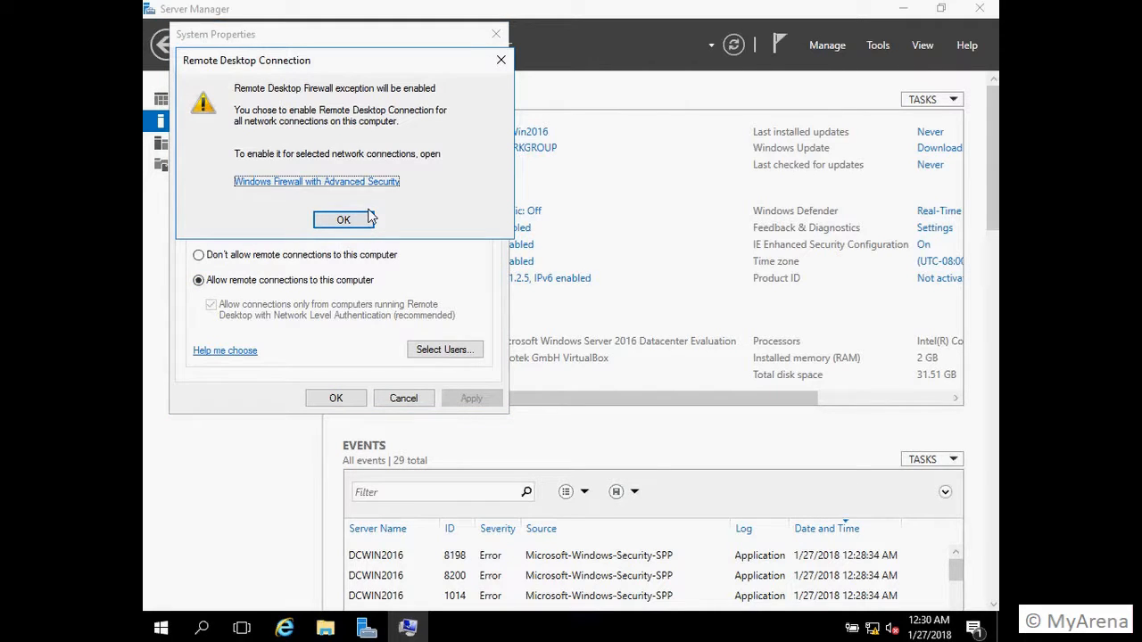
pyautogui.click(350, 224)
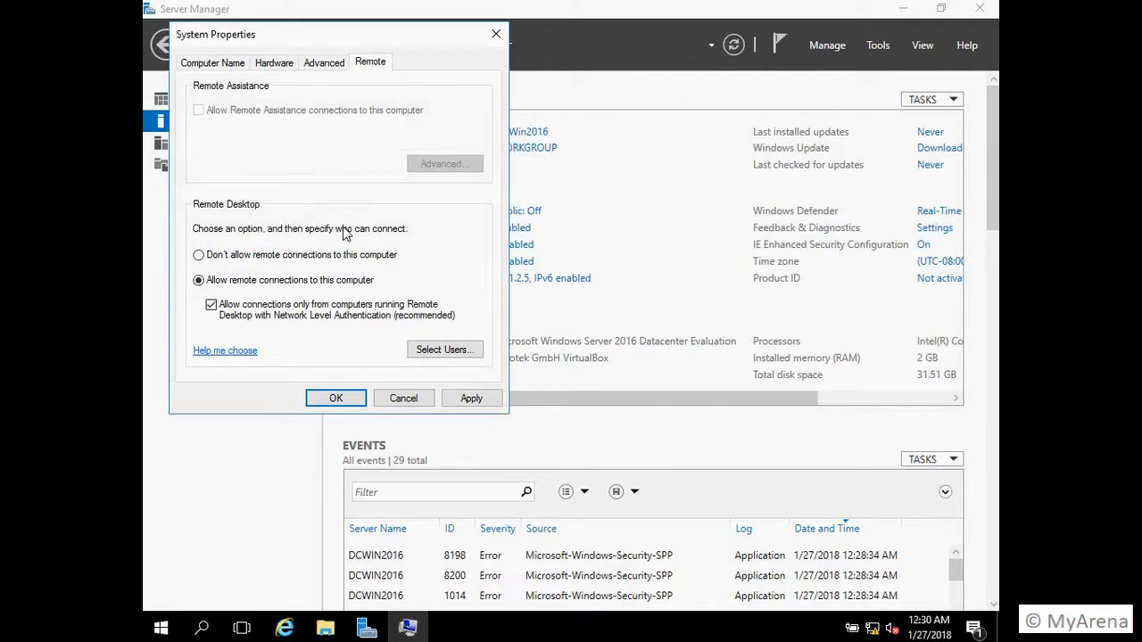
pyautogui.click(479, 401)
pyautogui.click(337, 400)
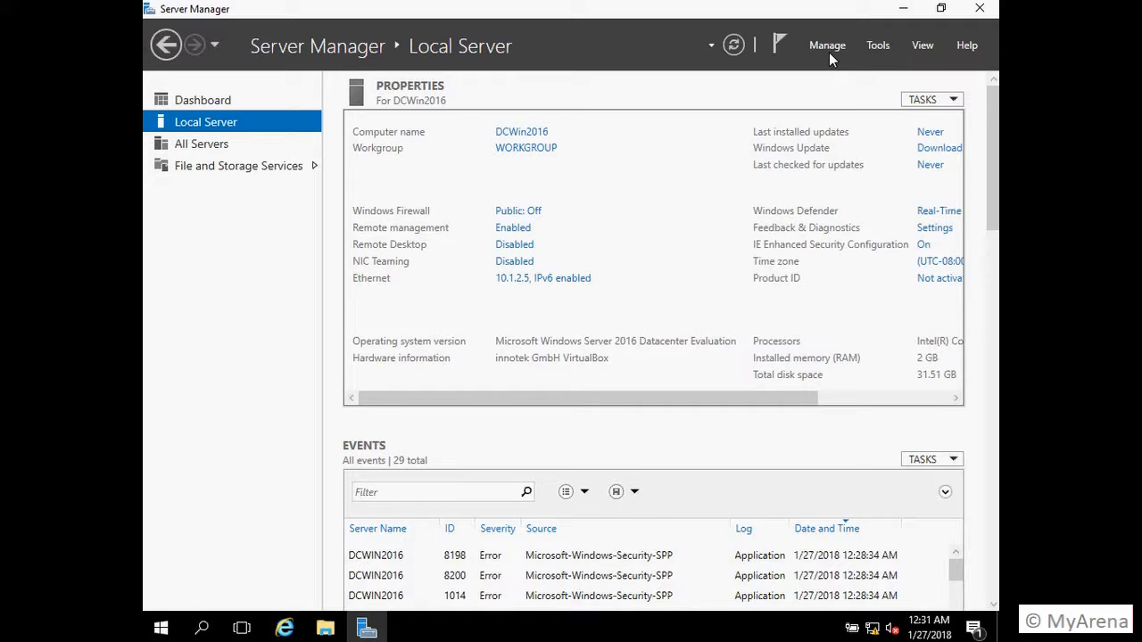
pyautogui.click(904, 9)
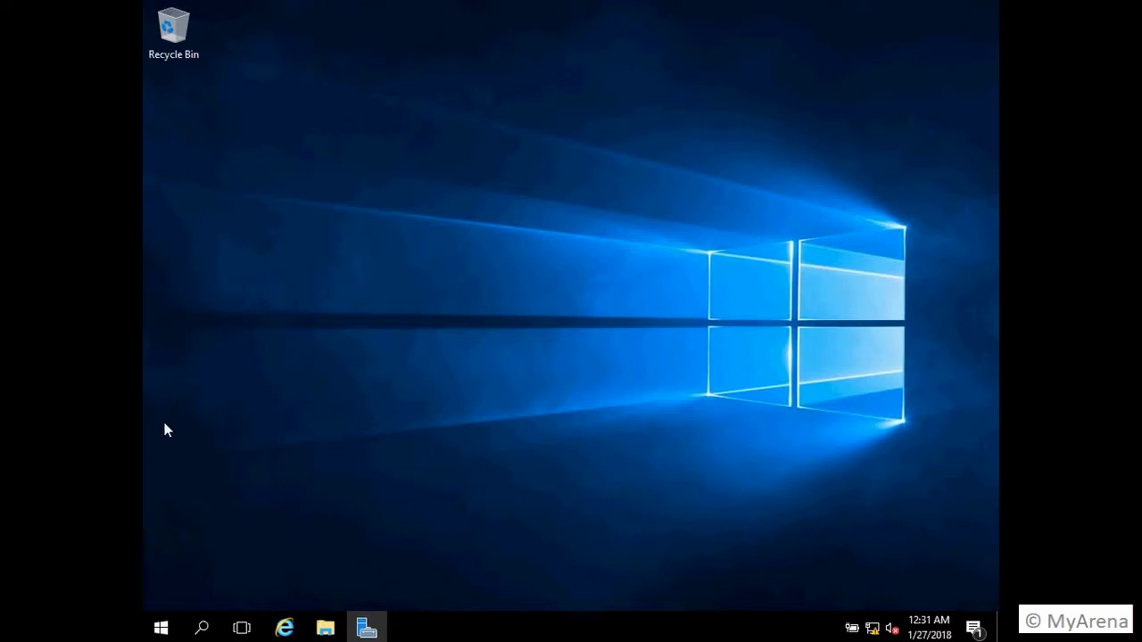
# Step: Launch lusrmgr.msc and start a new user in the Users folder
pyautogui.press('super+r')
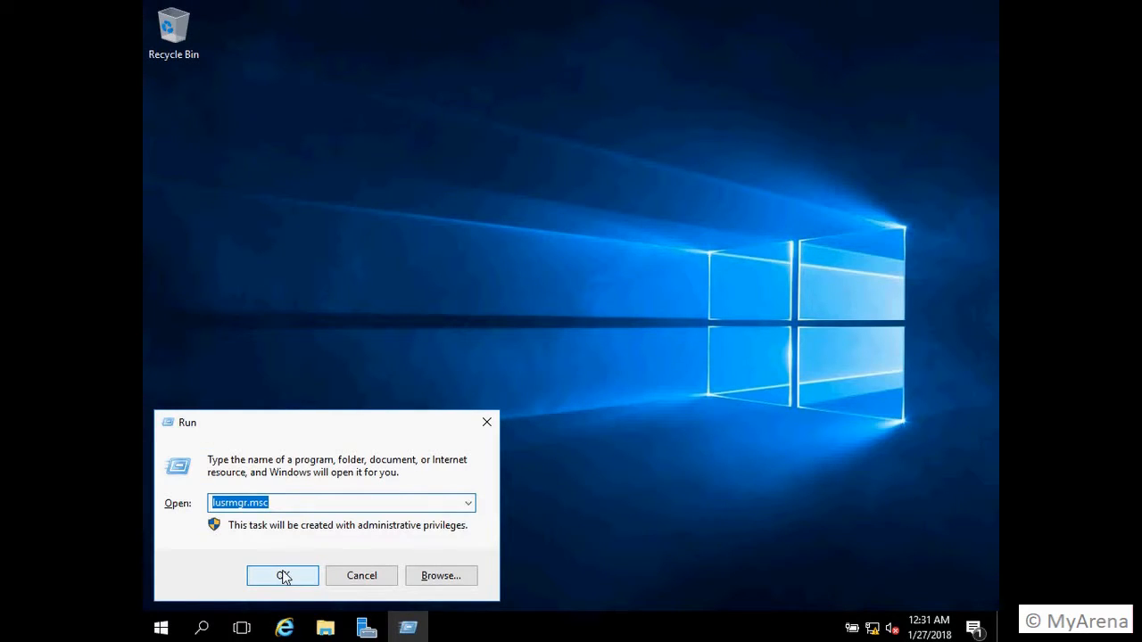
pyautogui.write('lusrmgr.msc')
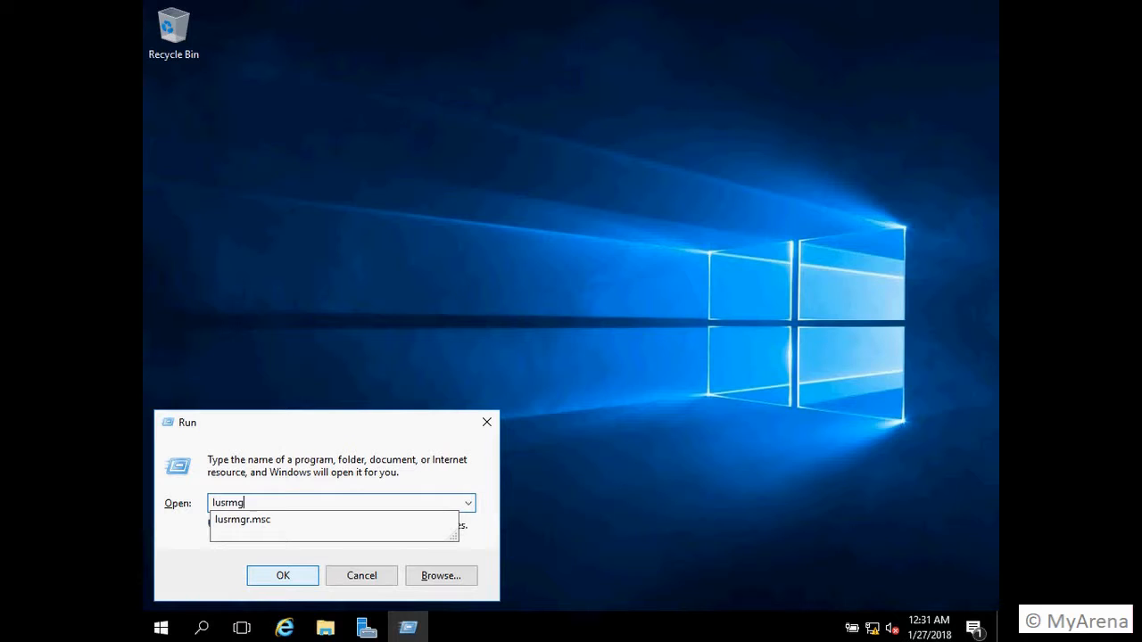
pyautogui.click(283, 575)
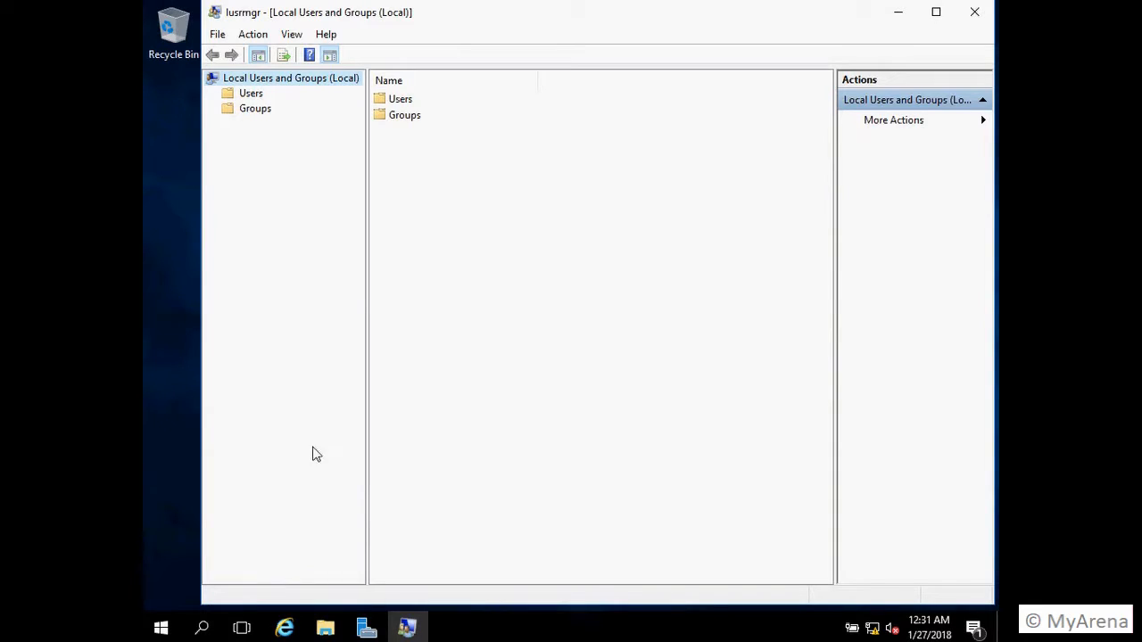
pyautogui.click(249, 98)
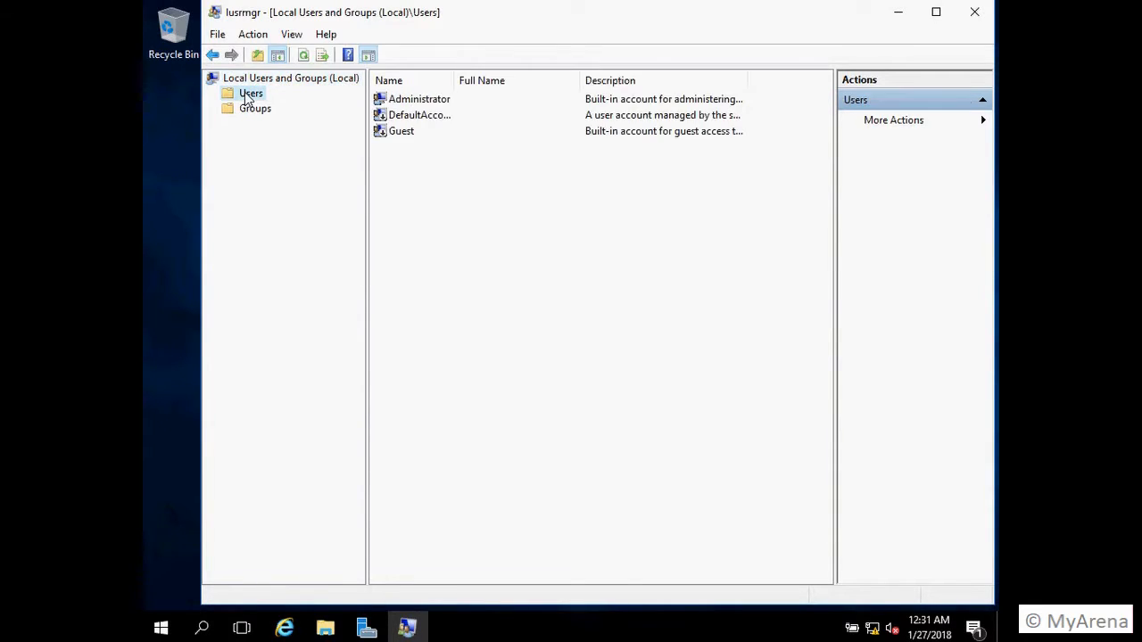
pyautogui.rightClick(409, 191)
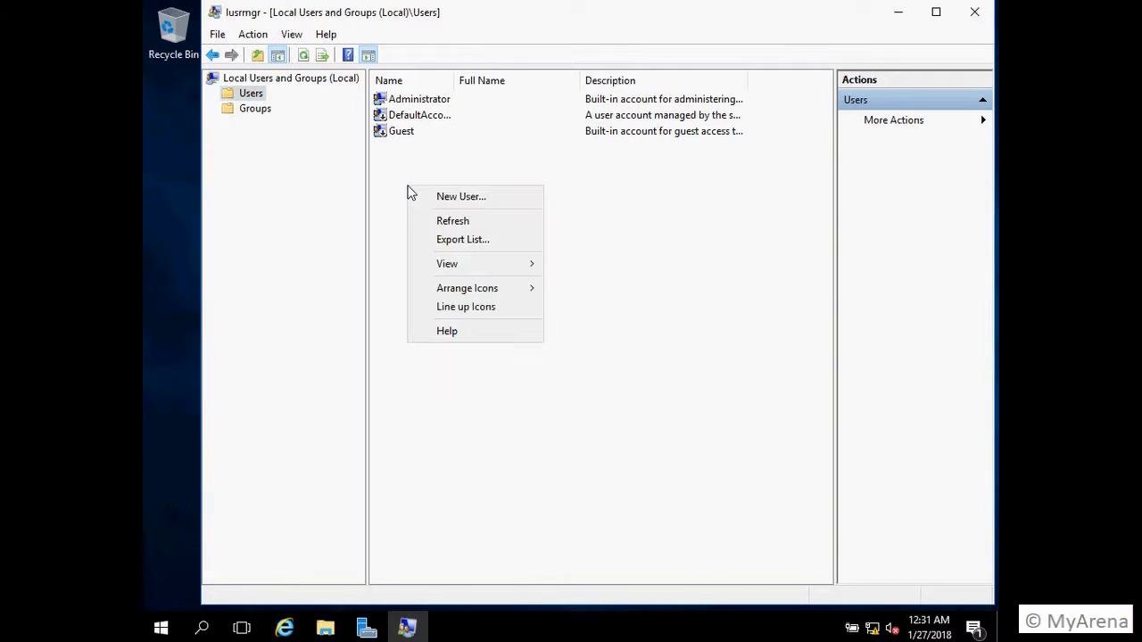
pyautogui.click(450, 204)
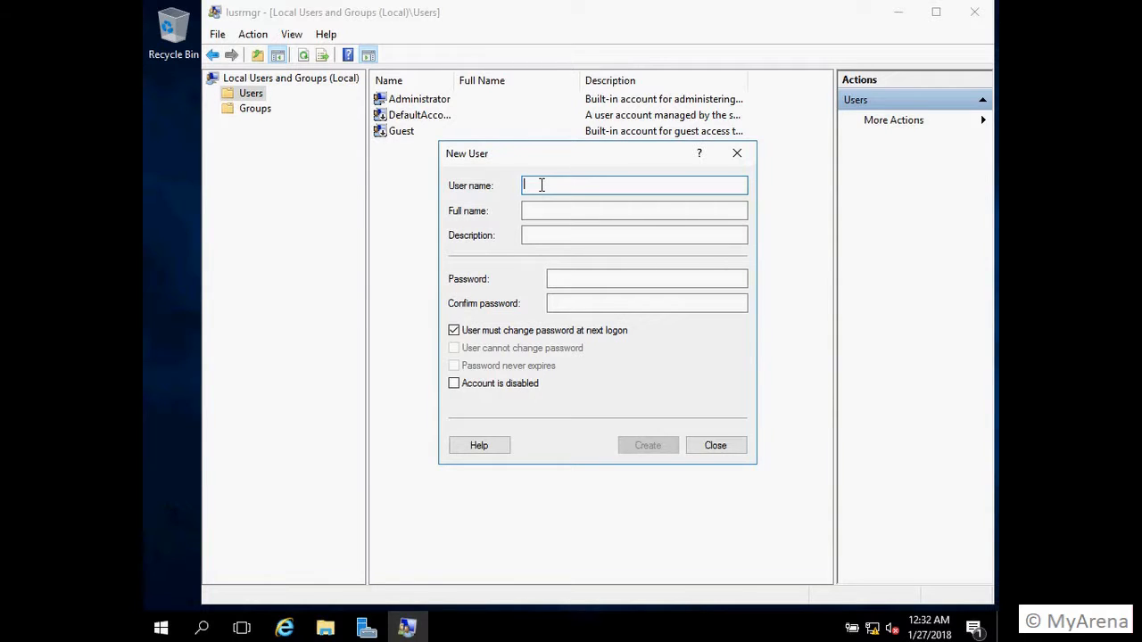
# Step: Create local user Admin1 with a password and no forced change at next logon, then close the tool
pyautogui.write('Admin1')
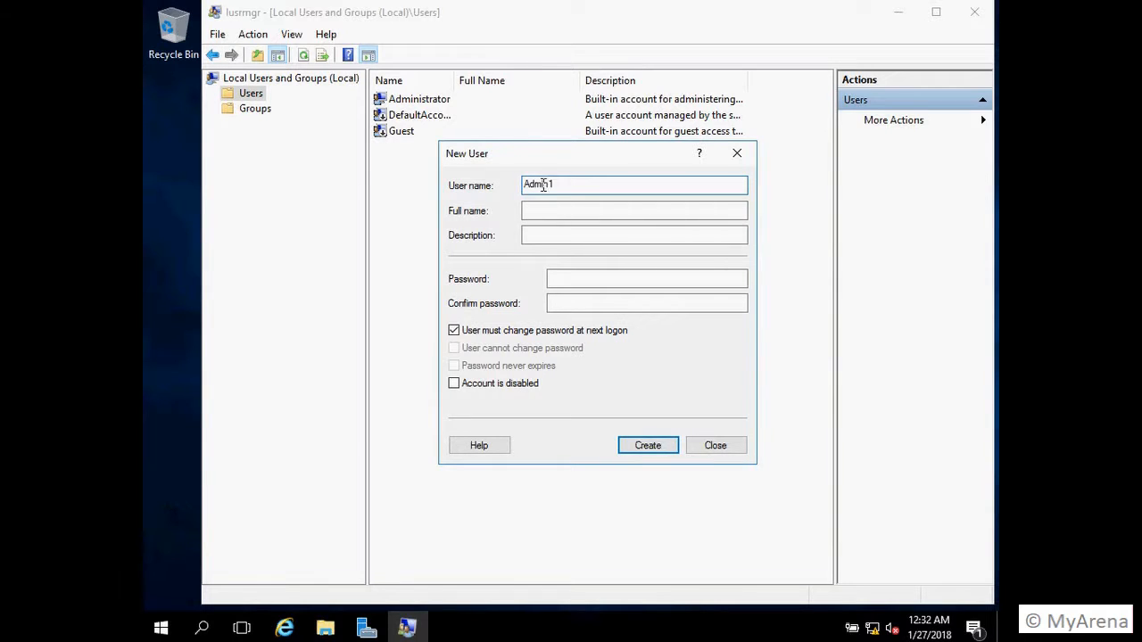
pyautogui.click(593, 284)
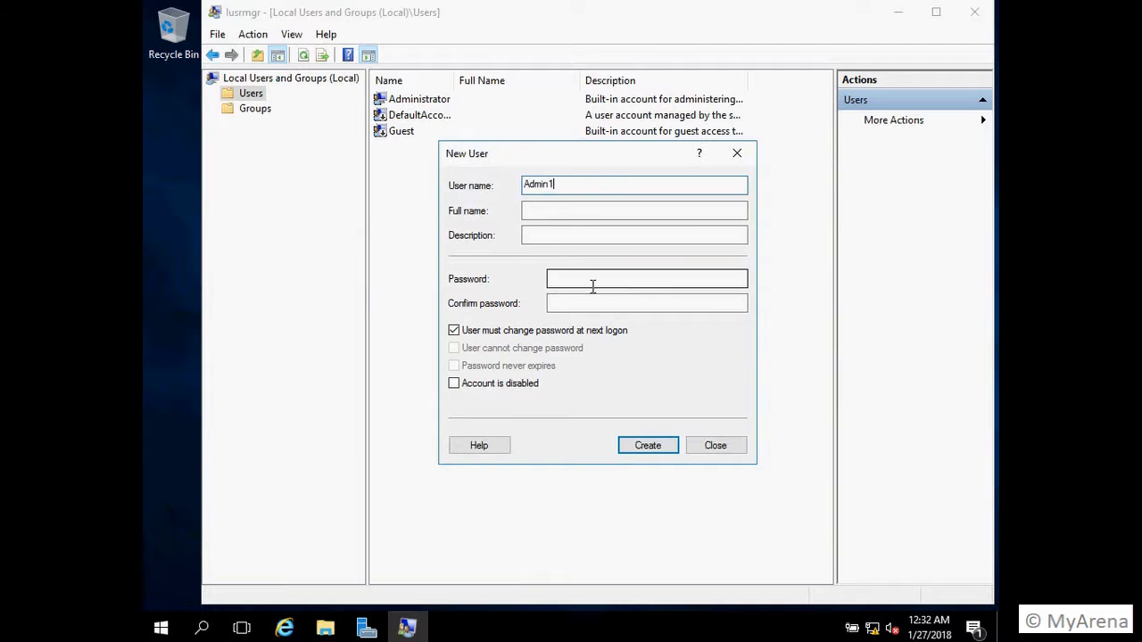
pyautogui.write('Password1!')
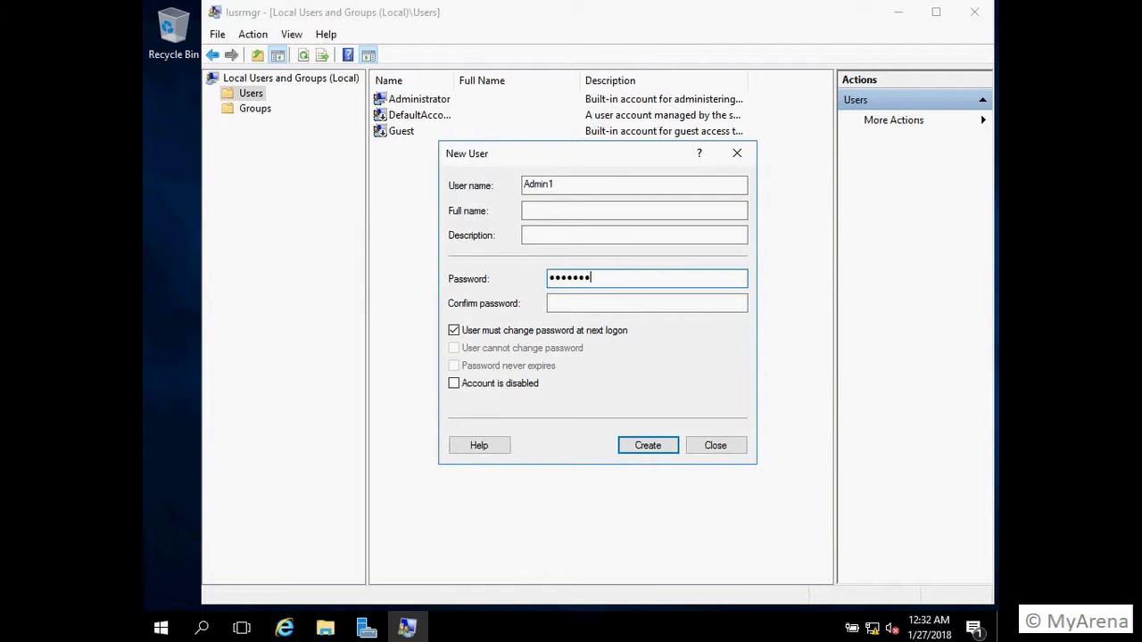
pyautogui.press('Tab')
pyautogui.write('Password1!')
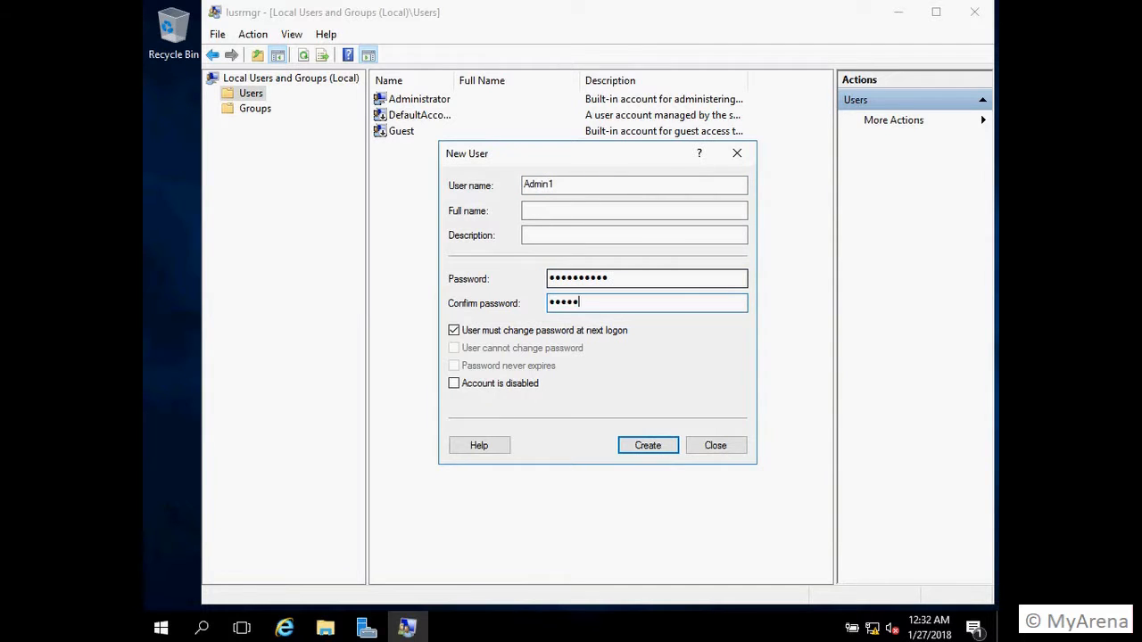
pyautogui.click(567, 334)
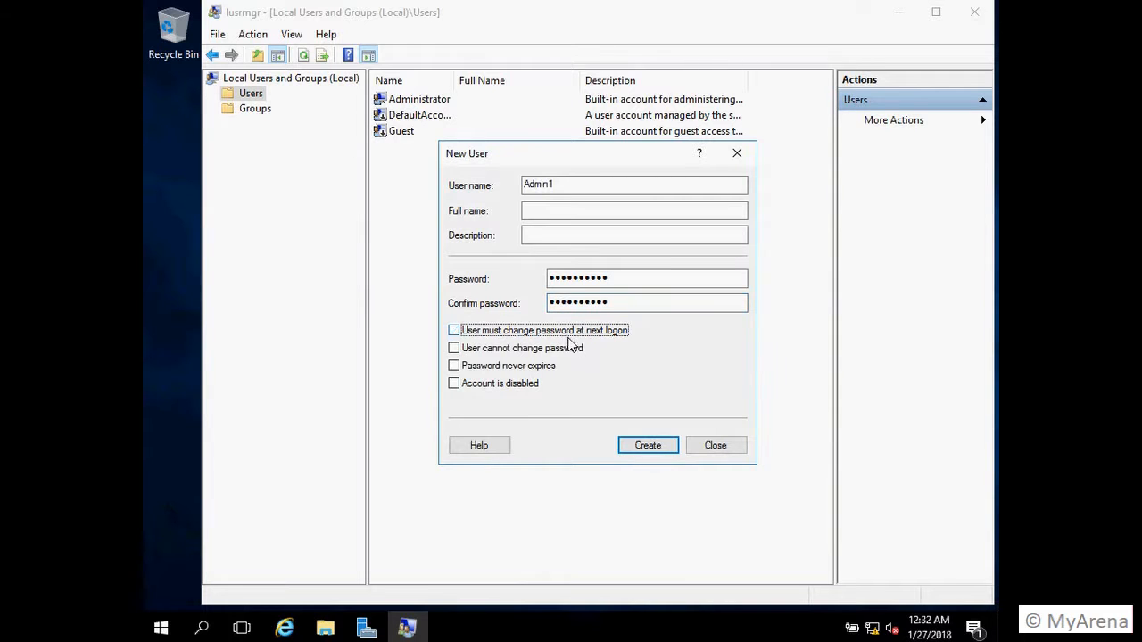
pyautogui.click(645, 450)
pyautogui.click(725, 449)
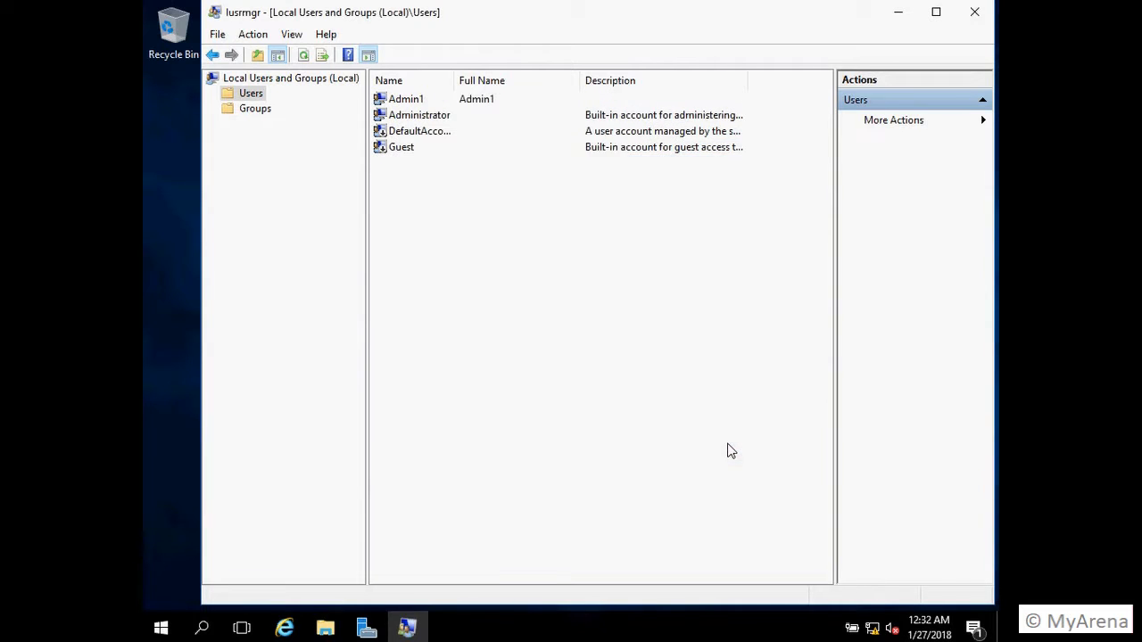
pyautogui.click(975, 12)
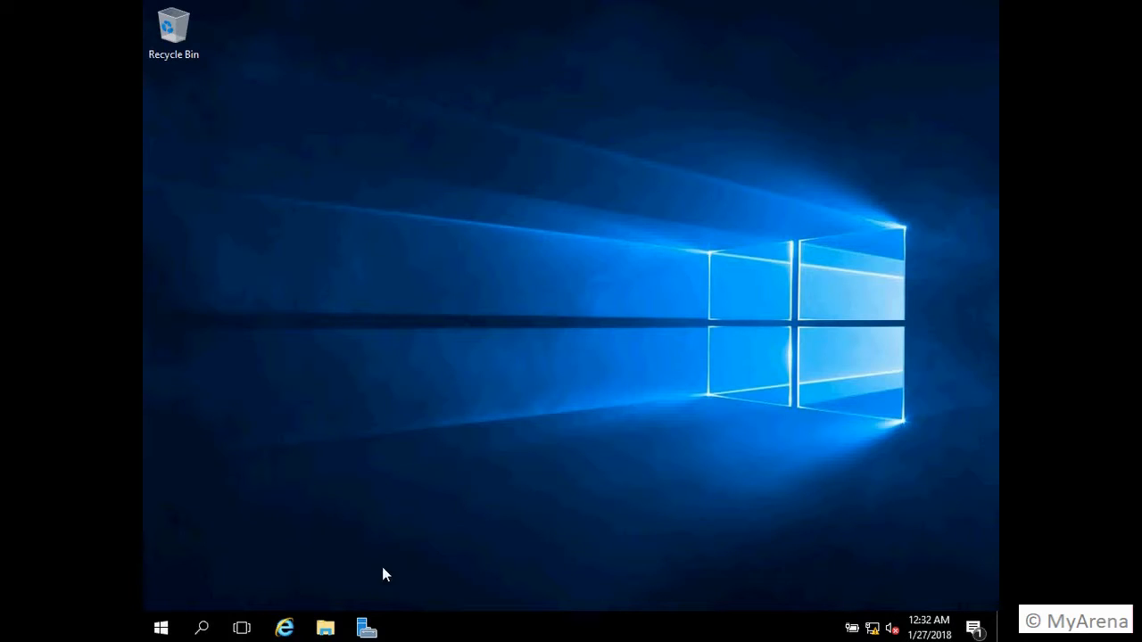
# Step: Restore Server Manager and run Add Roles and Features as a role-based installation on DCWin2016
pyautogui.click(367, 628)
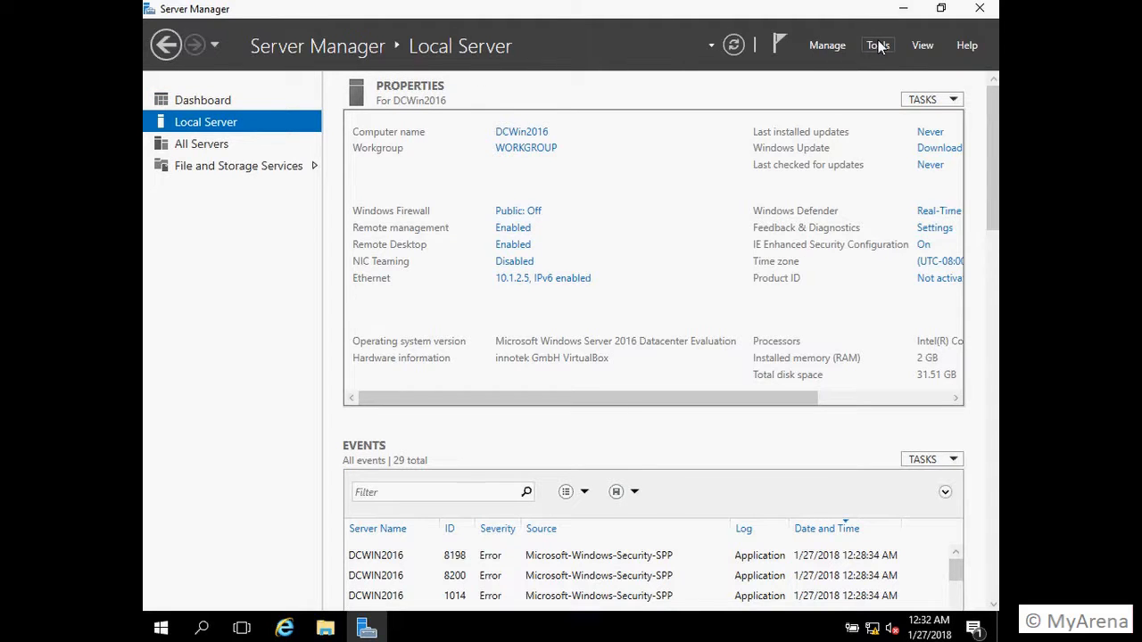
pyautogui.click(206, 99)
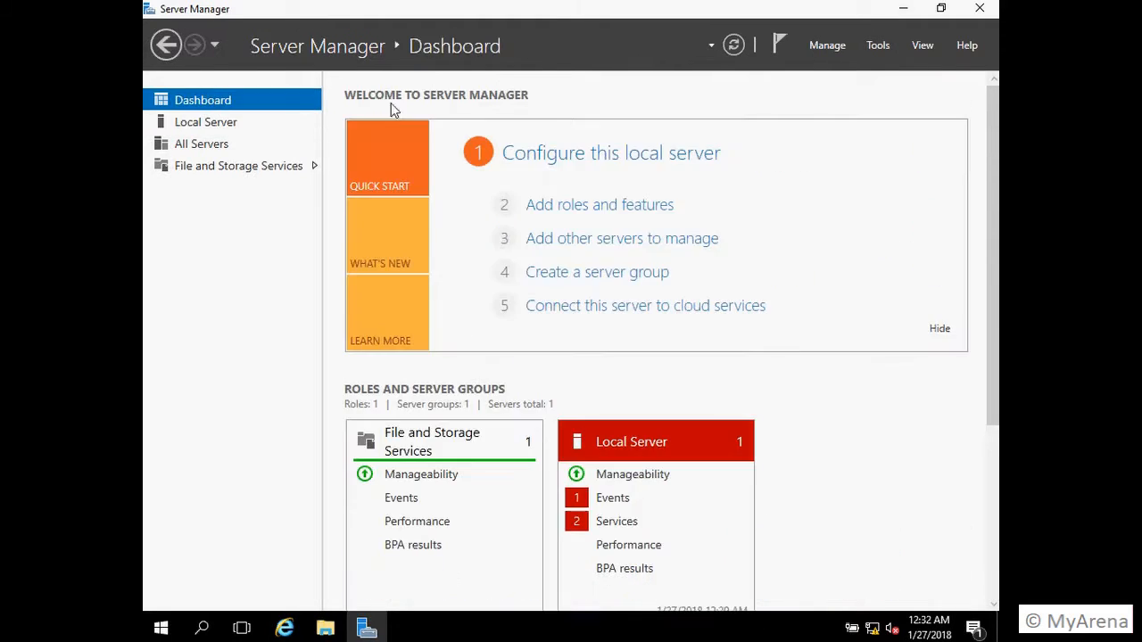
pyautogui.click(636, 217)
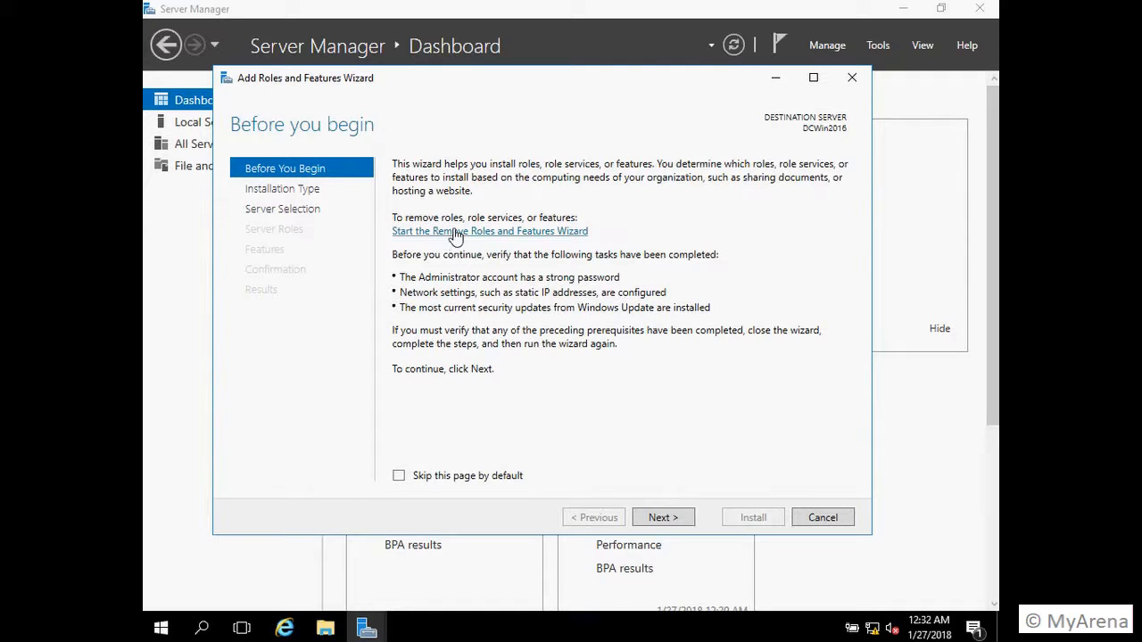
pyautogui.click(661, 519)
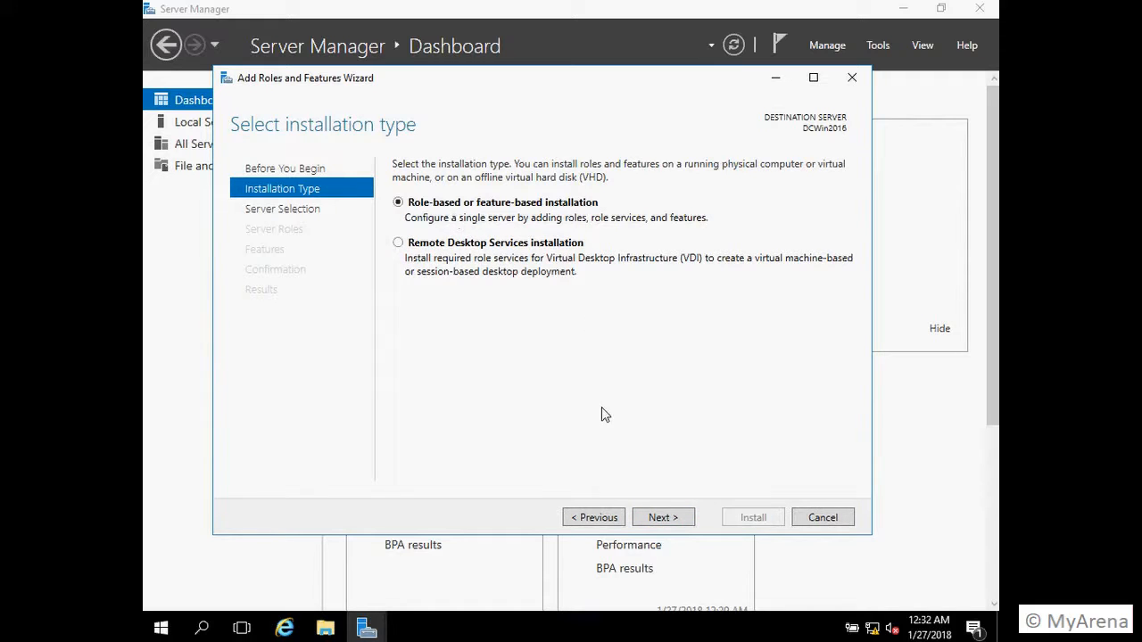
pyautogui.click(677, 523)
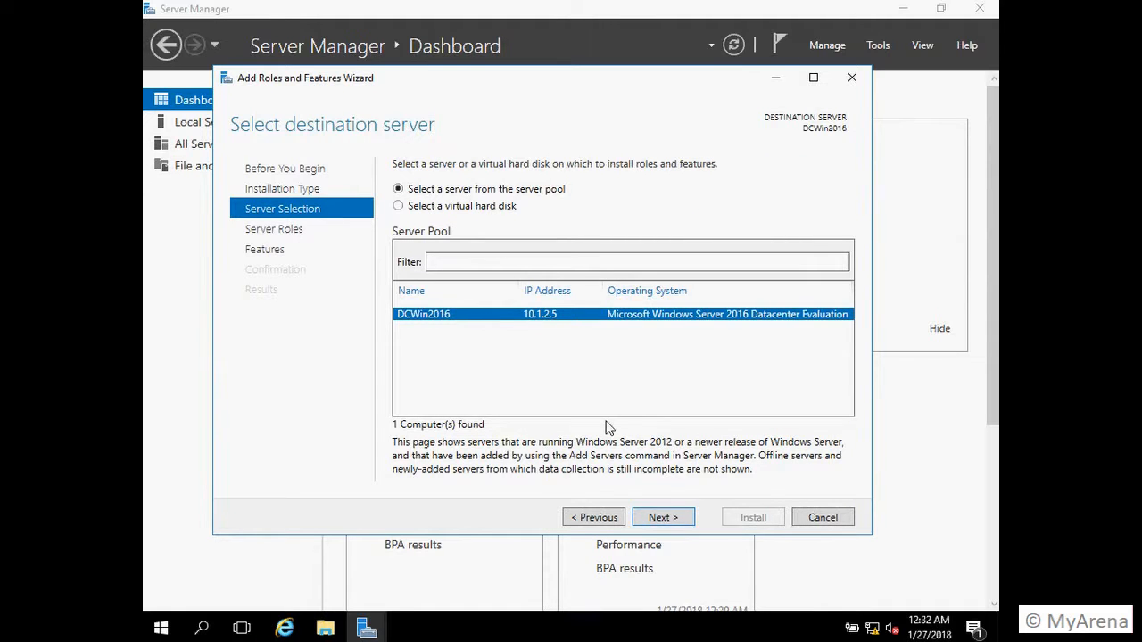
pyautogui.click(663, 517)
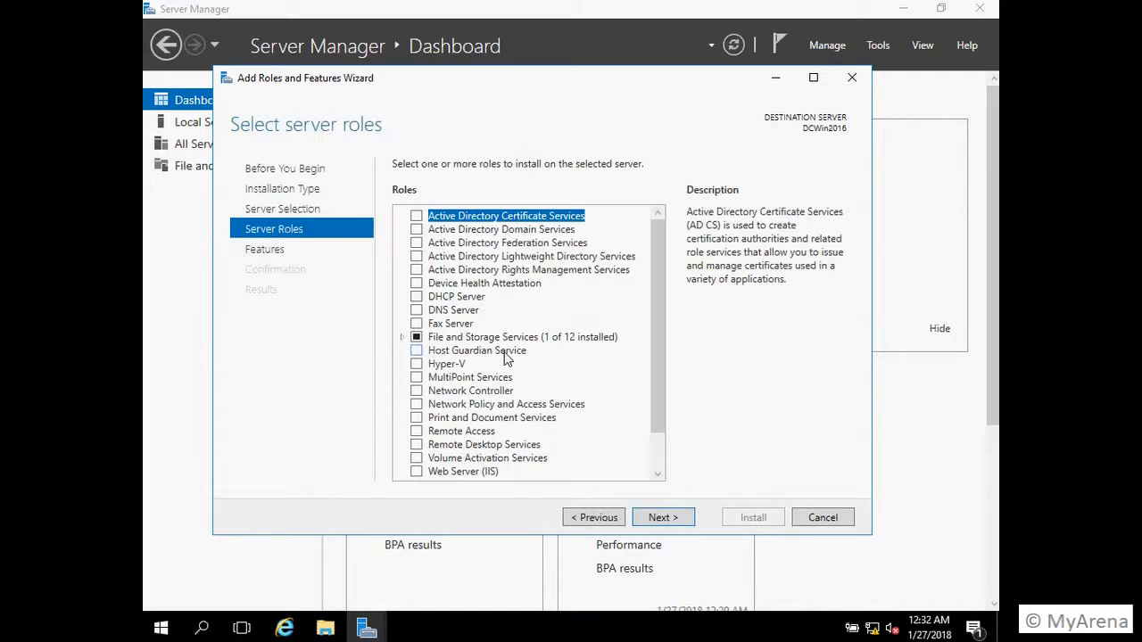
# Step: Select the AD DS and DNS Server roles with their management tools, keeping default features
pyautogui.click(414, 231)
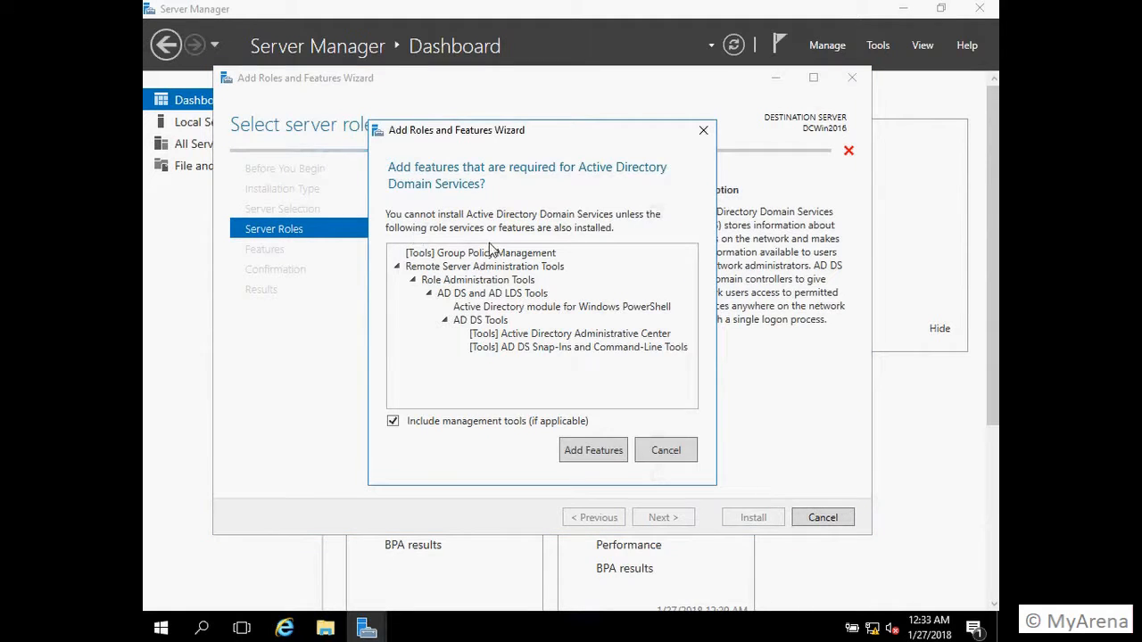
pyautogui.click(593, 450)
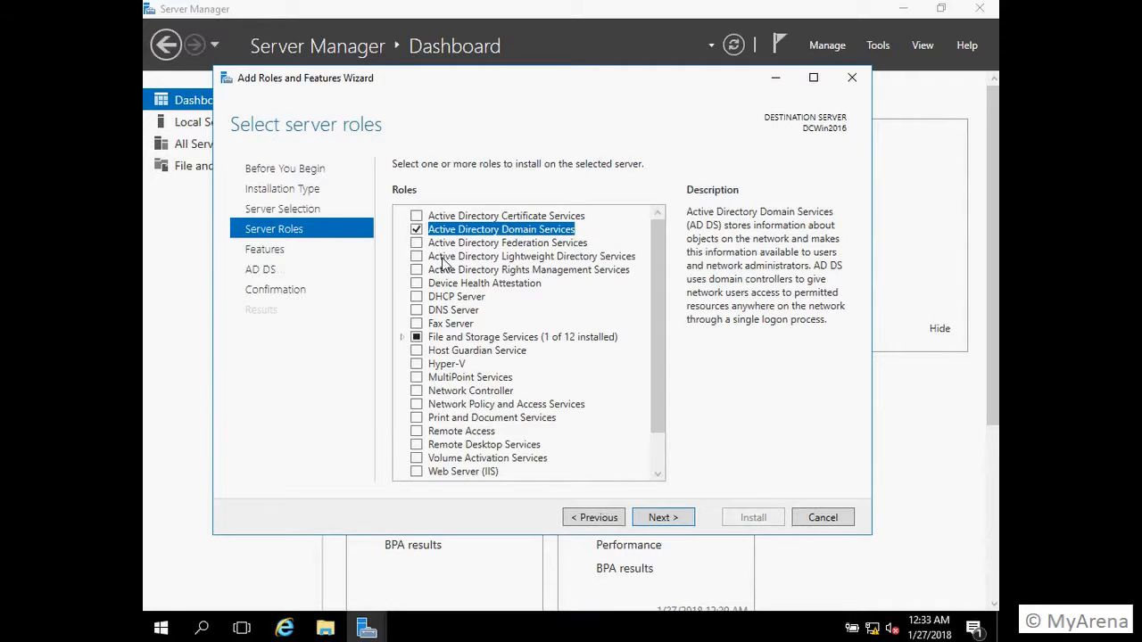
pyautogui.click(416, 310)
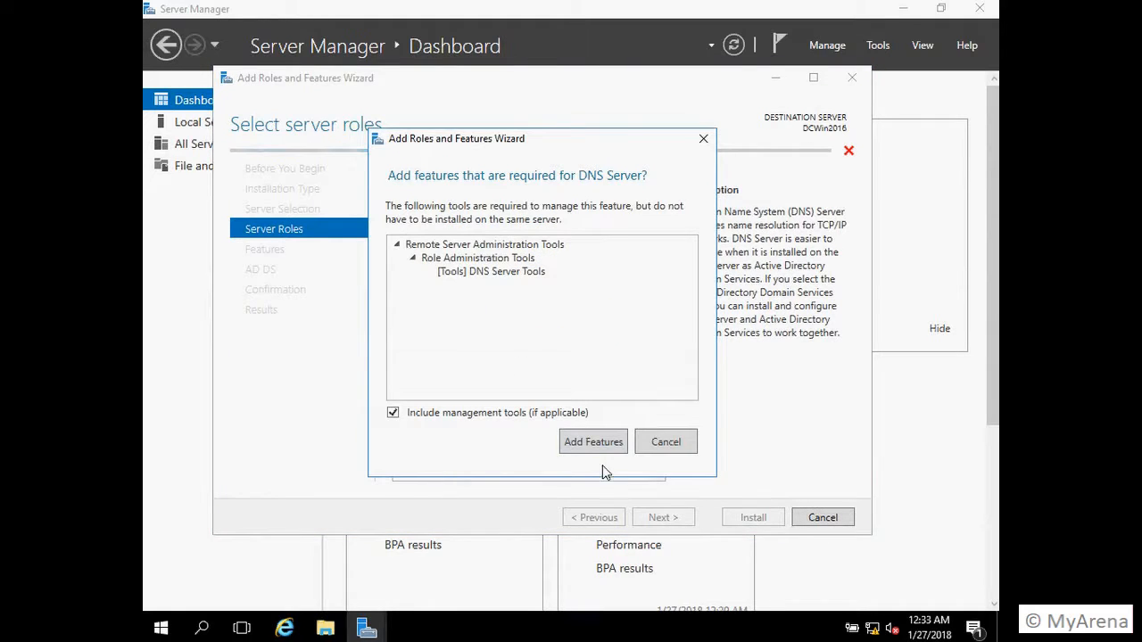
pyautogui.click(595, 442)
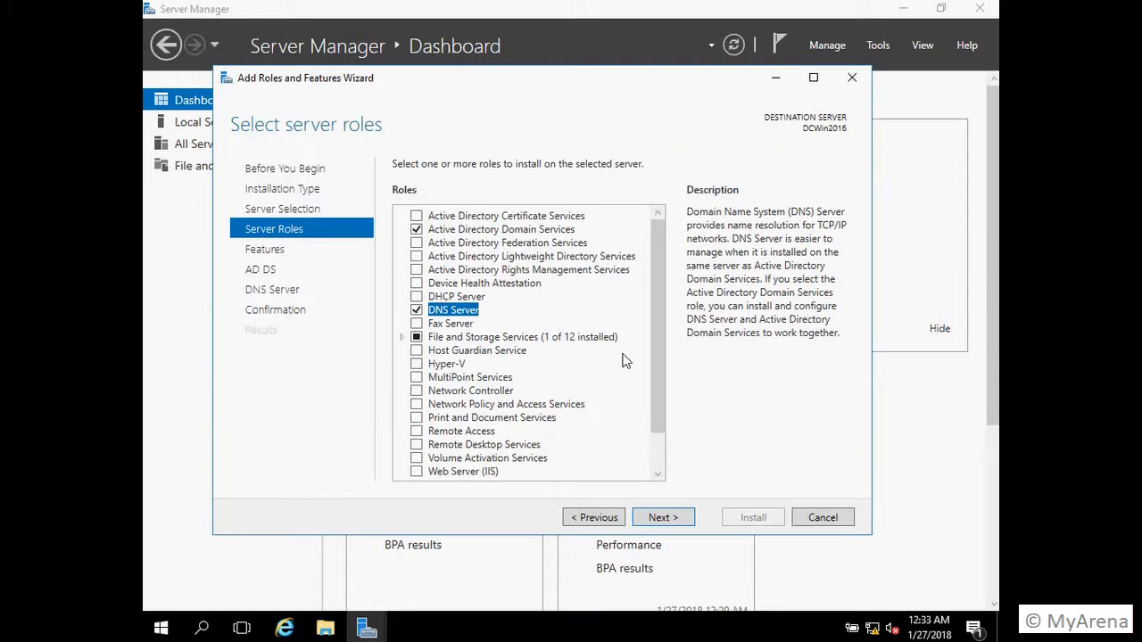
pyautogui.scroll(-1, 660, 385)
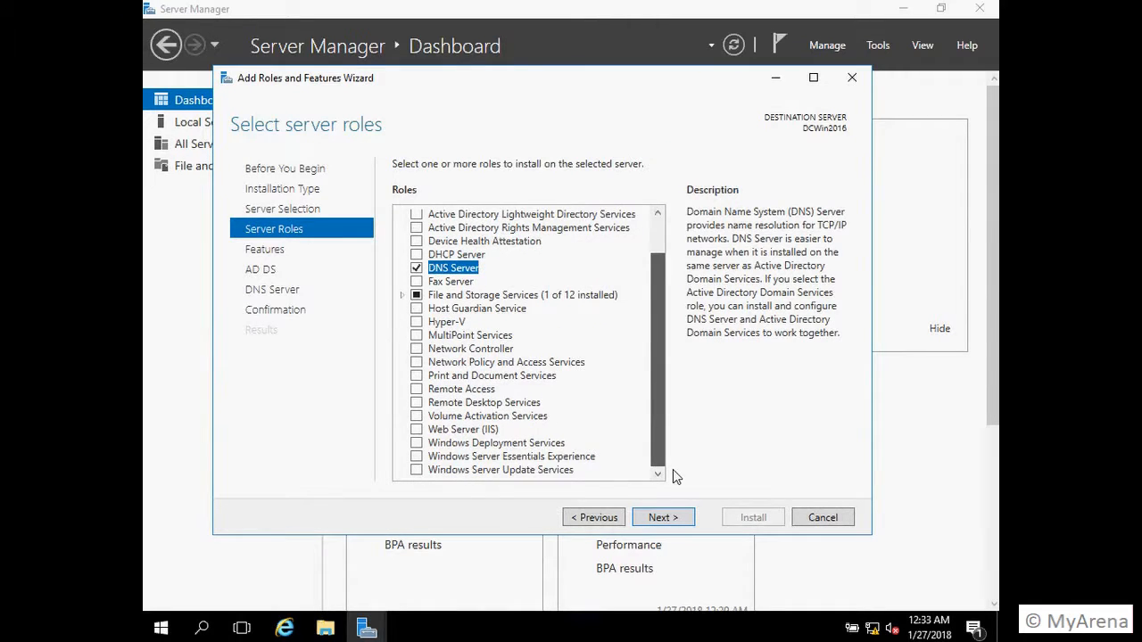
pyautogui.scroll(1, 673, 469)
pyautogui.moveTo(658, 352); pyautogui.dragTo(661, 459)
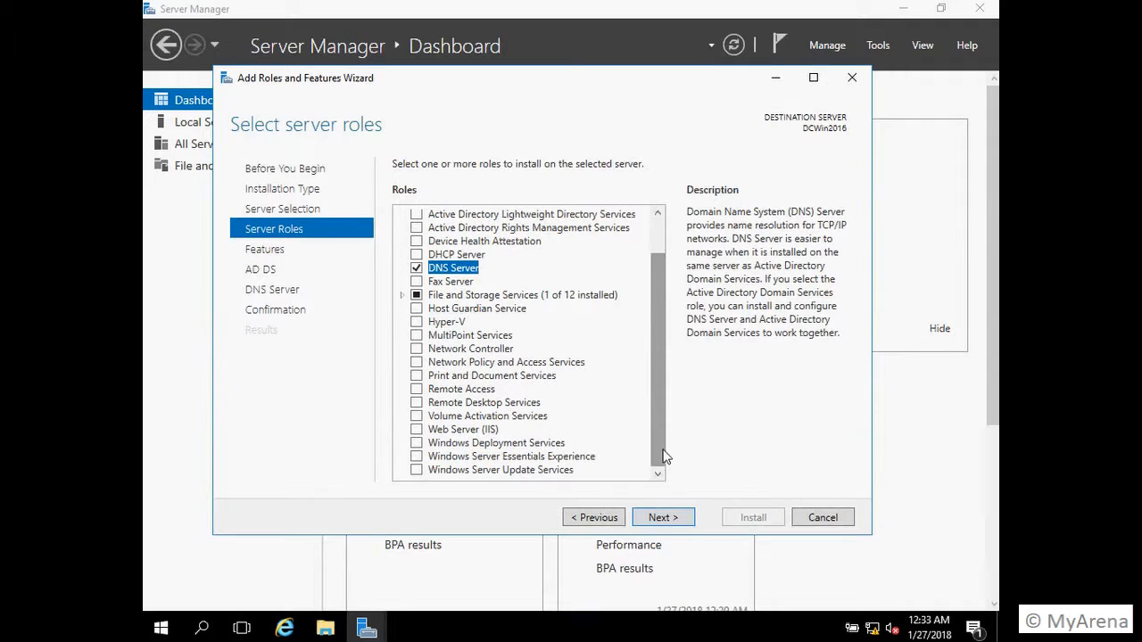
pyautogui.click(661, 518)
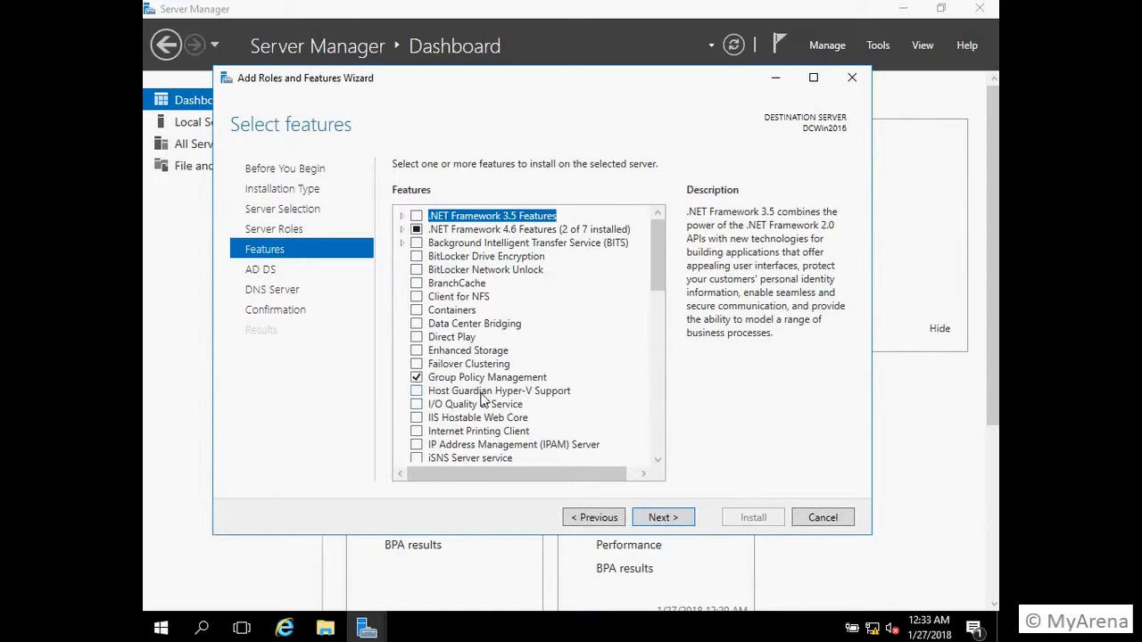
pyautogui.click(672, 521)
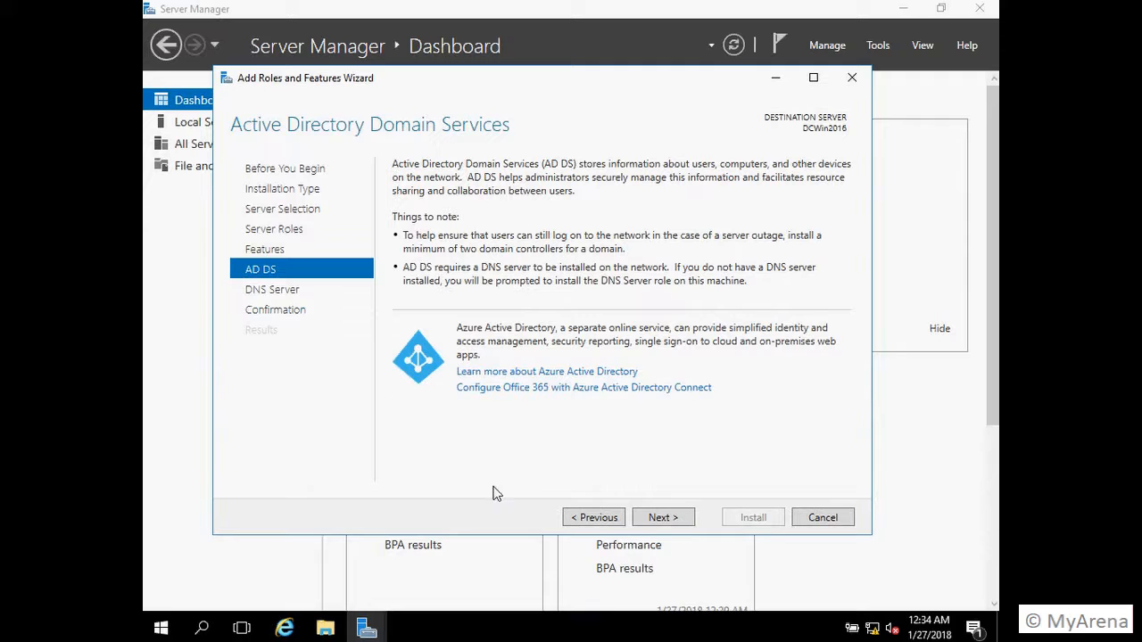
# Step: Continue past the AD DS and DNS Server information pages to Confirm installation selections
pyautogui.click(672, 523)
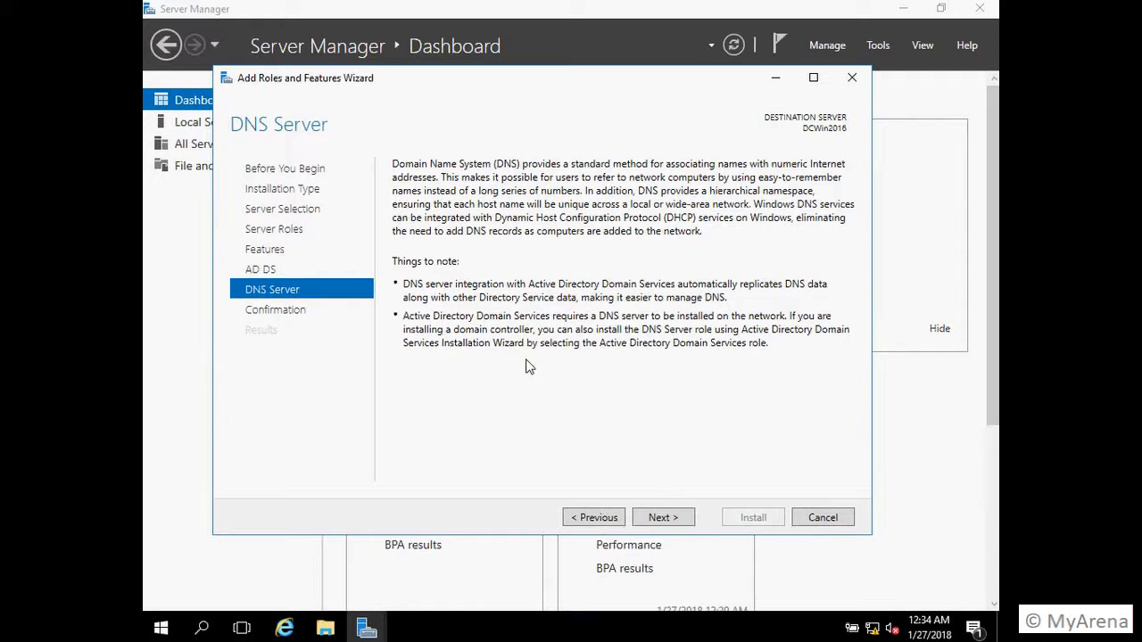
pyautogui.click(648, 521)
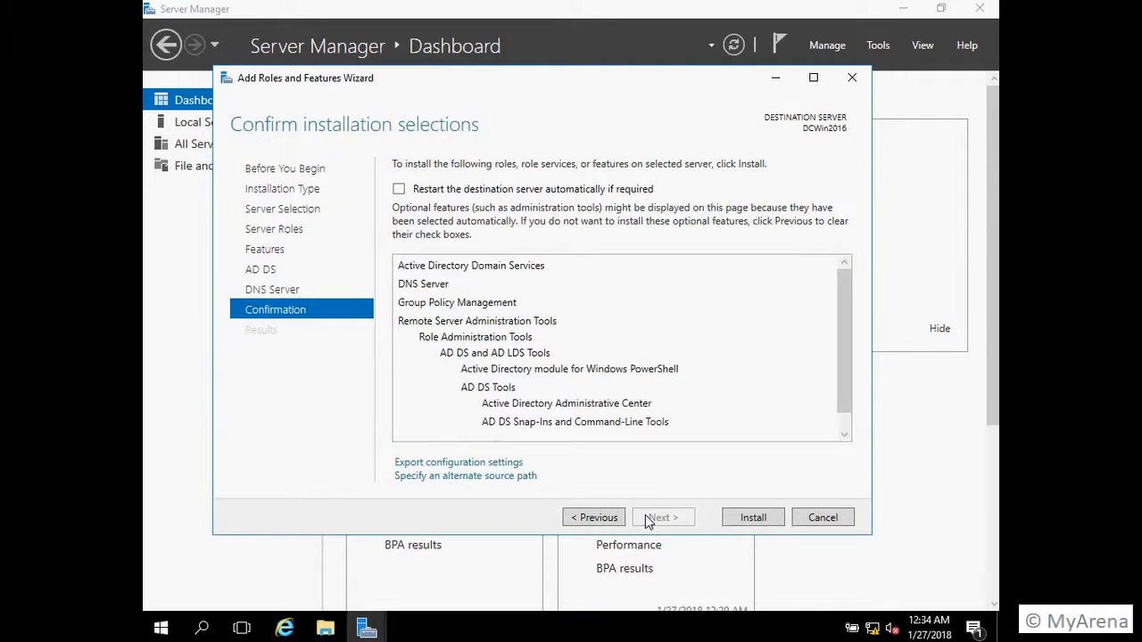
# Step: Install AD DS and DNS Server on DCWin2016 and close the finished wizard
pyautogui.click(754, 517)
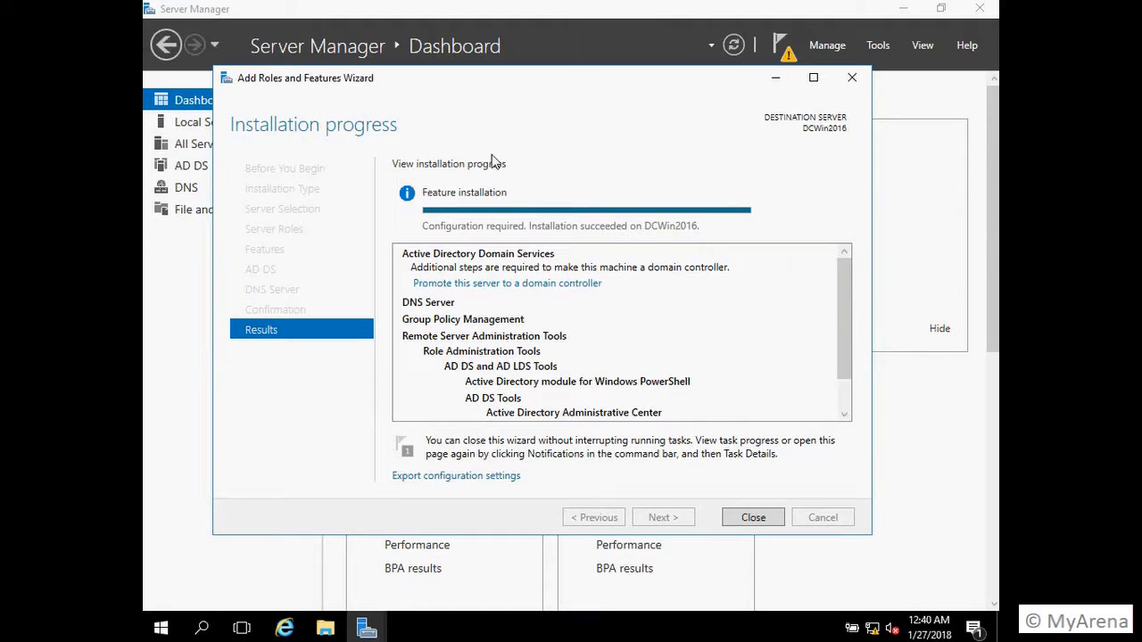
pyautogui.click(752, 517)
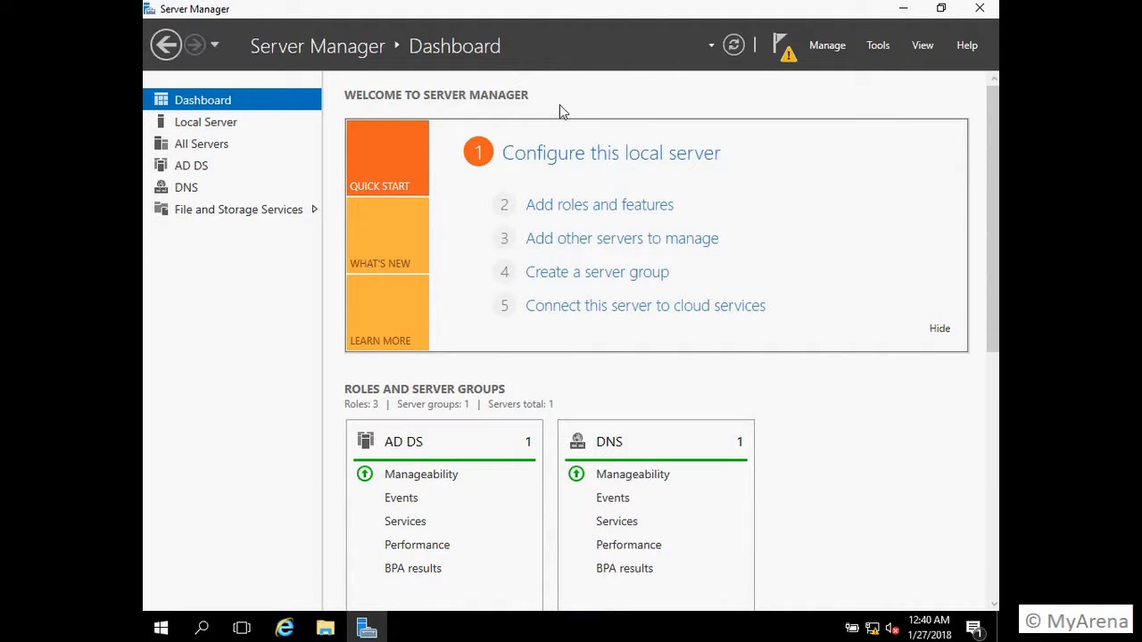
# Step: From the Notifications flag, choose Promote this server to a domain controller
pyautogui.click(779, 46)
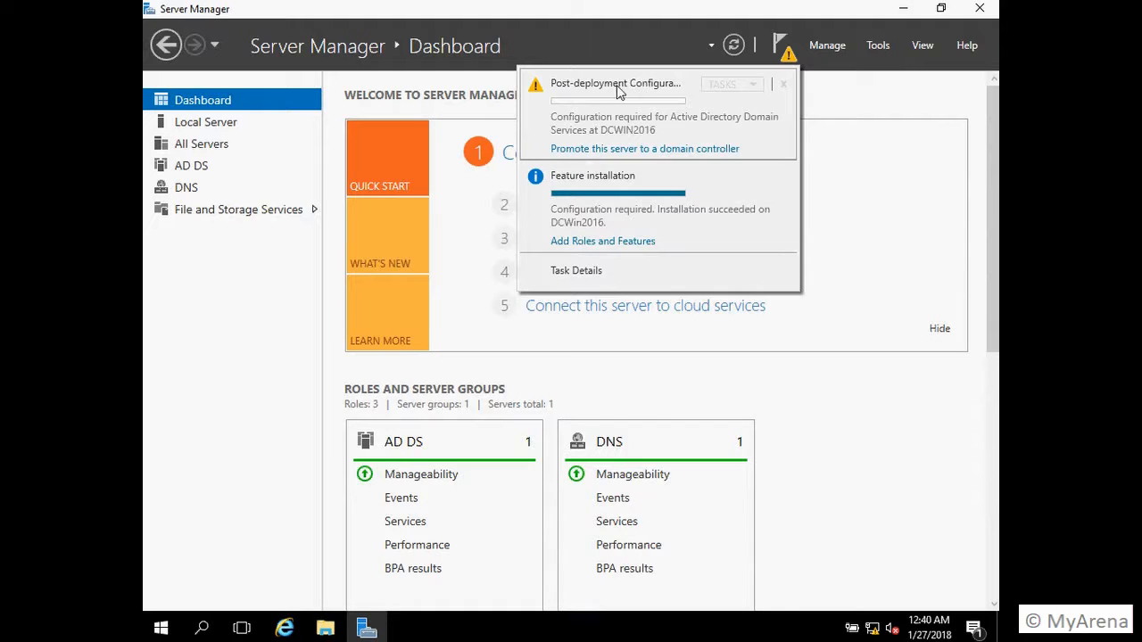
pyautogui.click(616, 150)
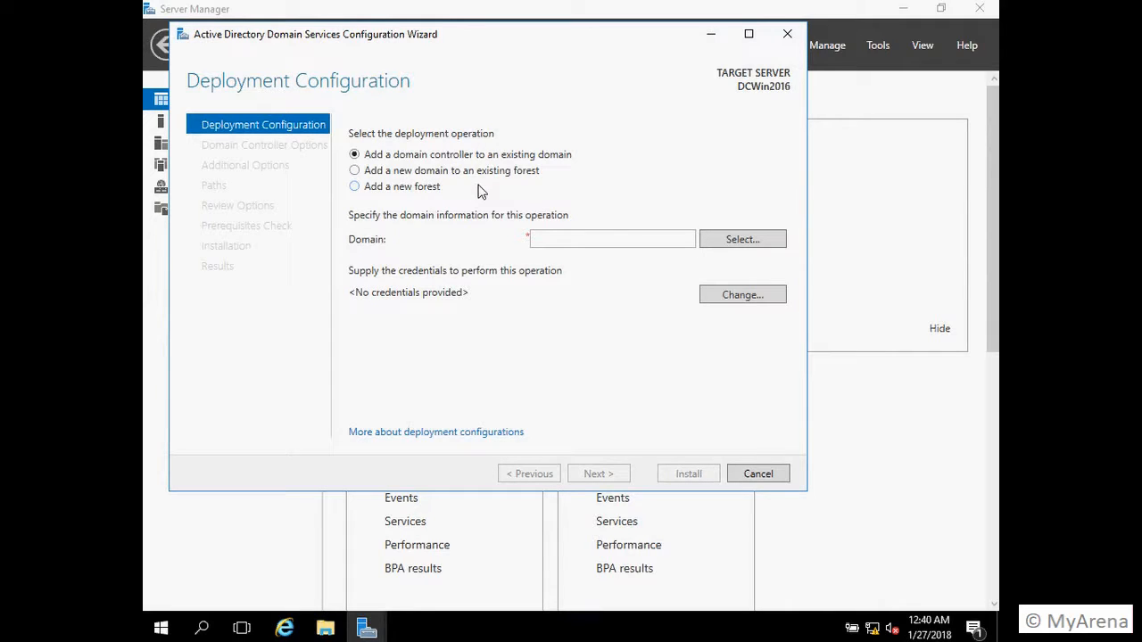
# Step: Add a new forest with root domain VJExcel.local and proceed to Domain Controller Options
pyautogui.click(355, 187)
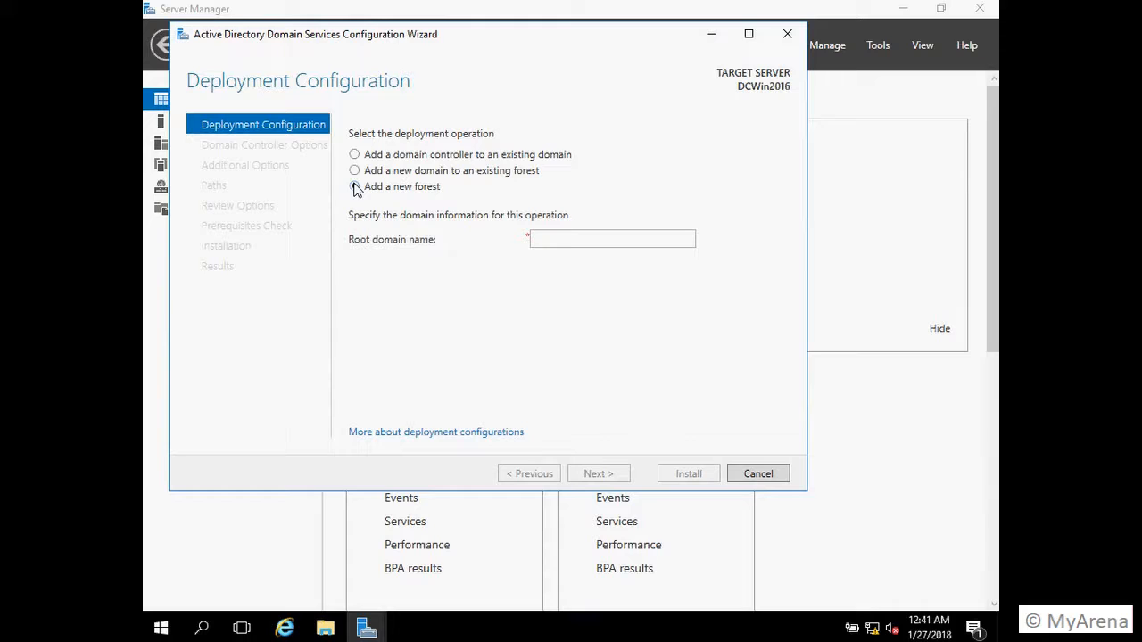
pyautogui.click(557, 239)
pyautogui.write('VJExcel.local')
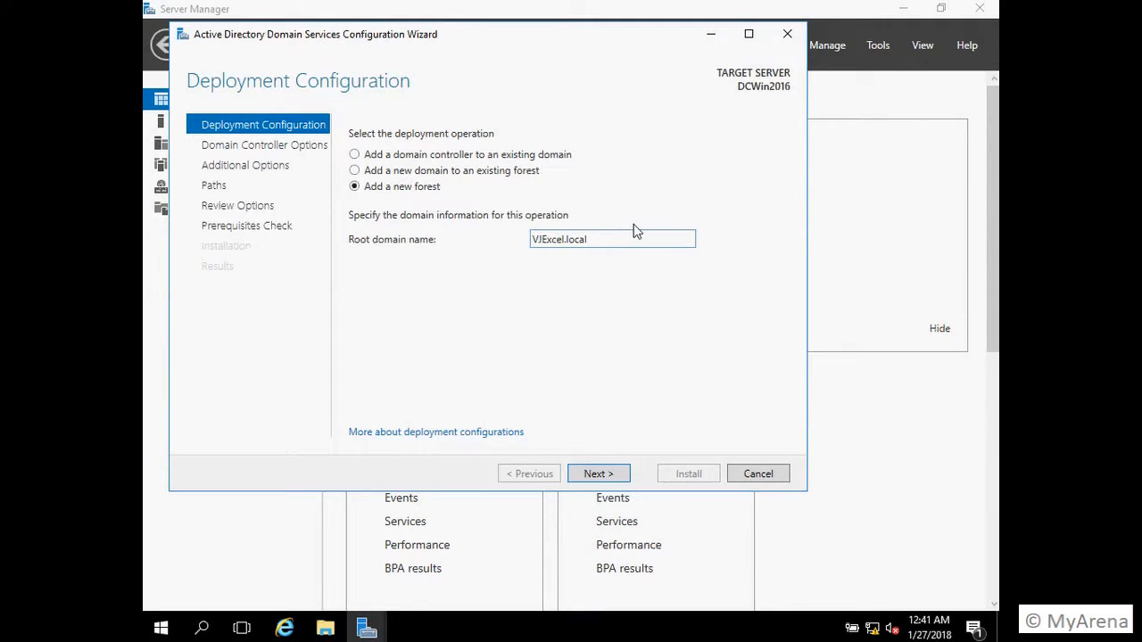
pyautogui.click(601, 480)
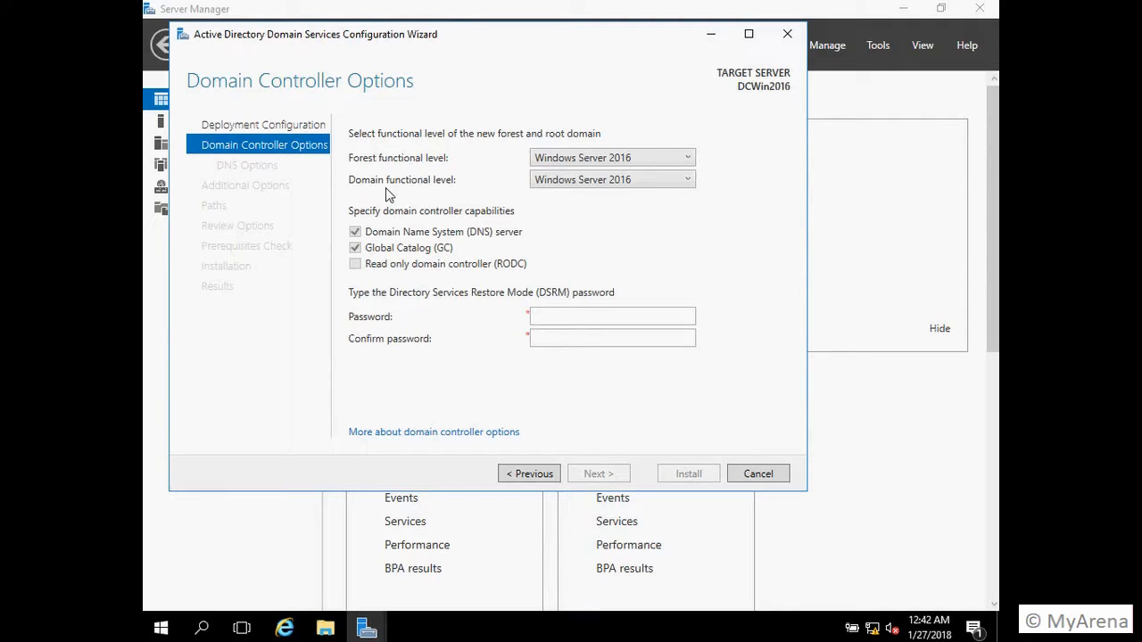
# Step: Browse the forest and domain functional level lists, leaving Windows Server 2016 selected
pyautogui.click(613, 164)
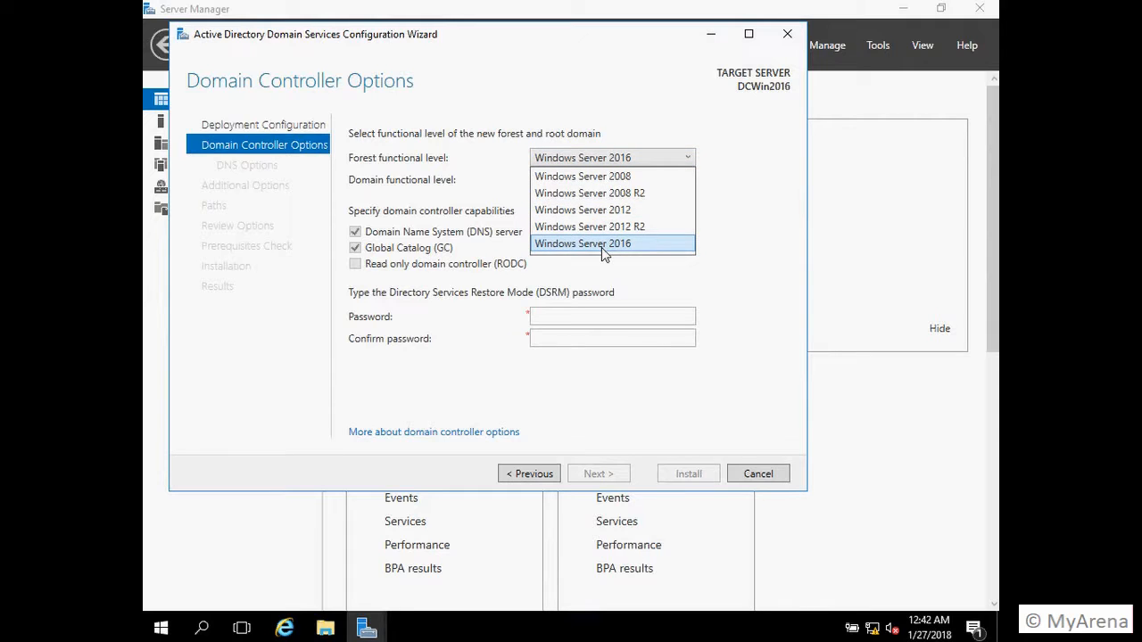
pyautogui.click(756, 247)
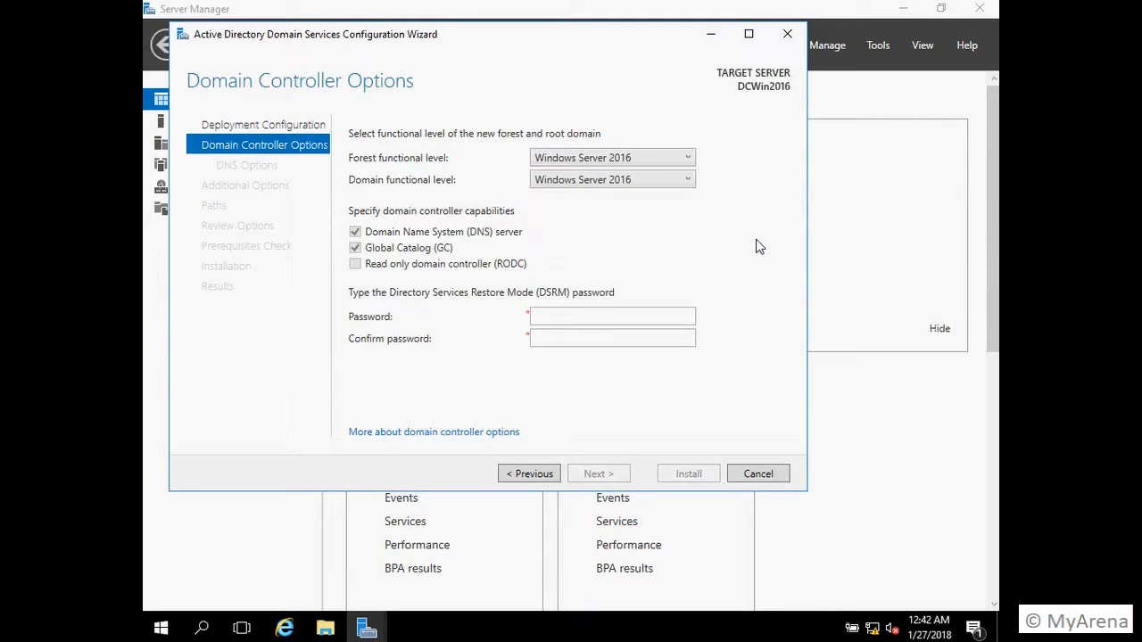
pyautogui.click(629, 181)
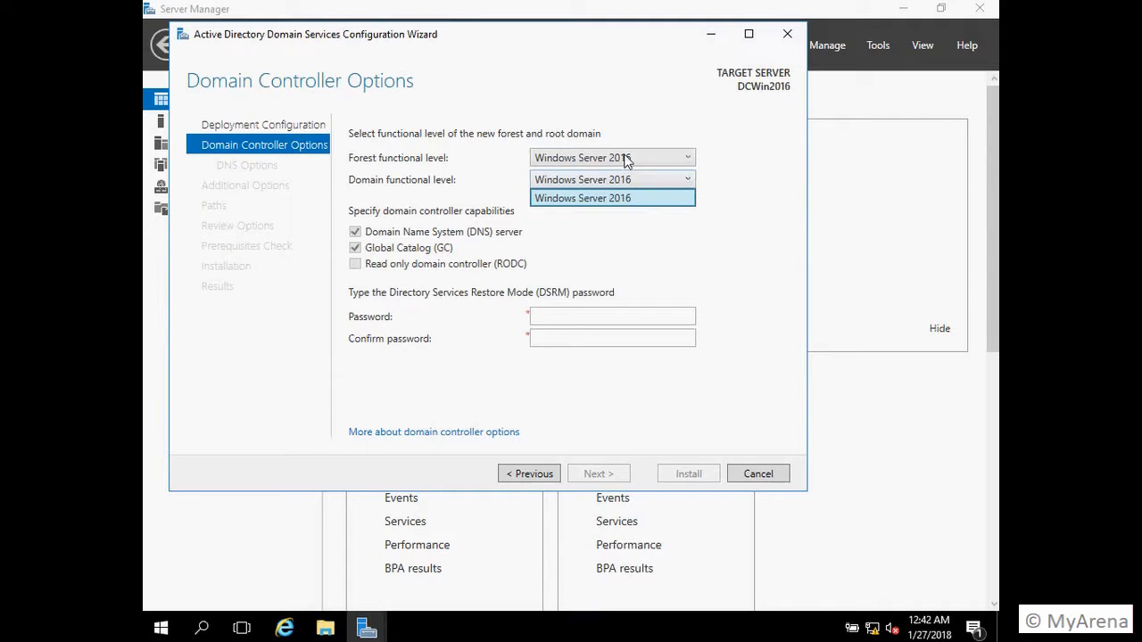
pyautogui.click(628, 159)
pyautogui.click(628, 159)
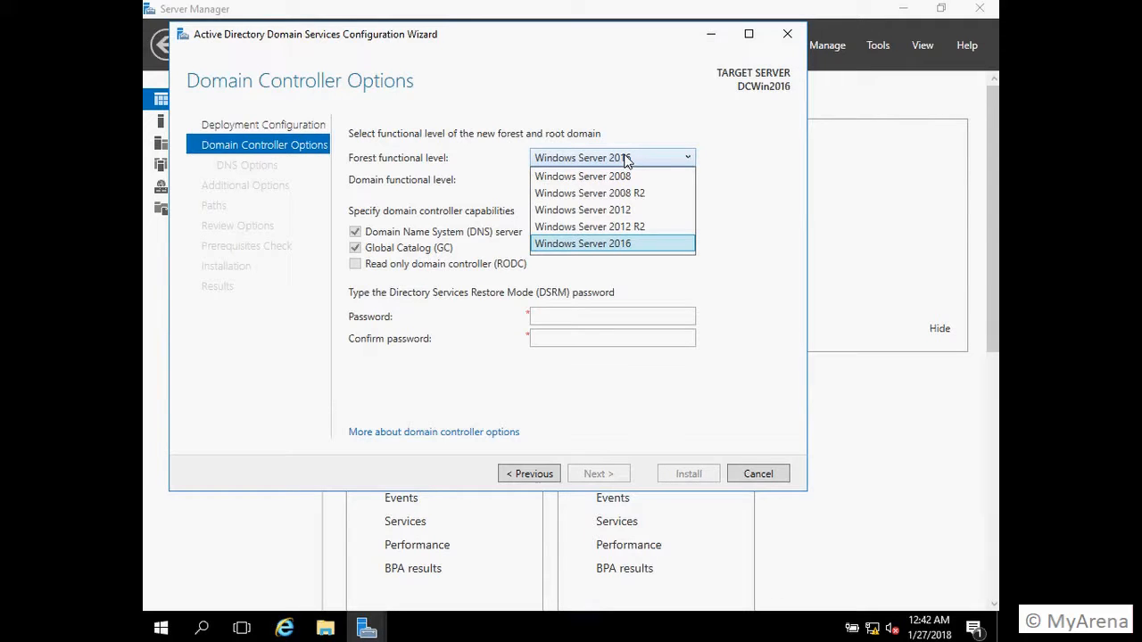
pyautogui.click(746, 162)
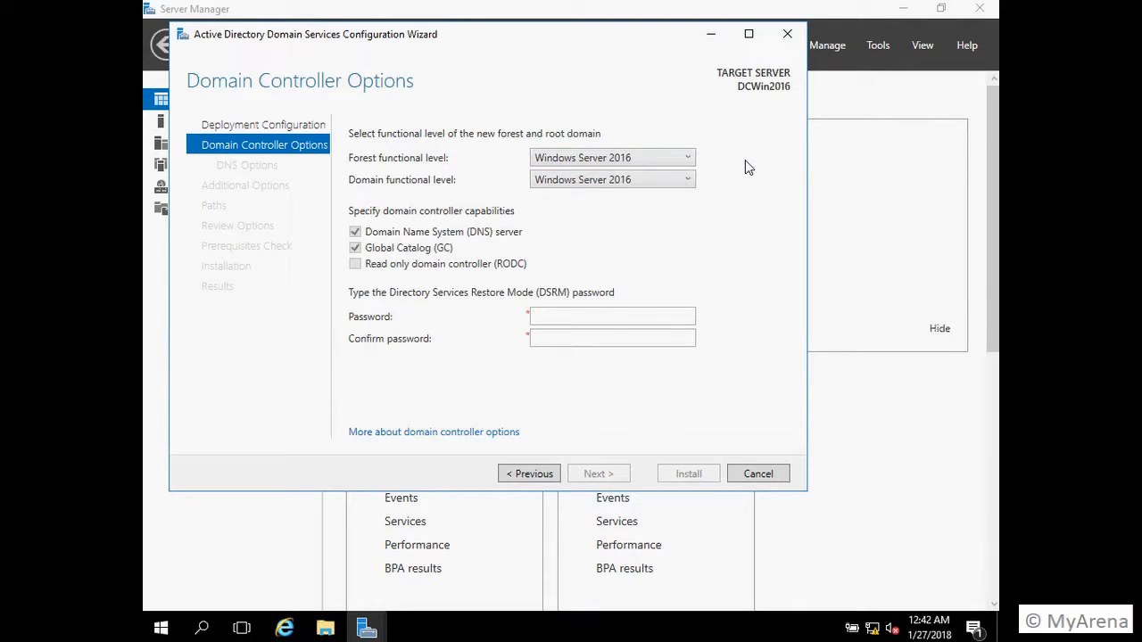
pyautogui.click(596, 159)
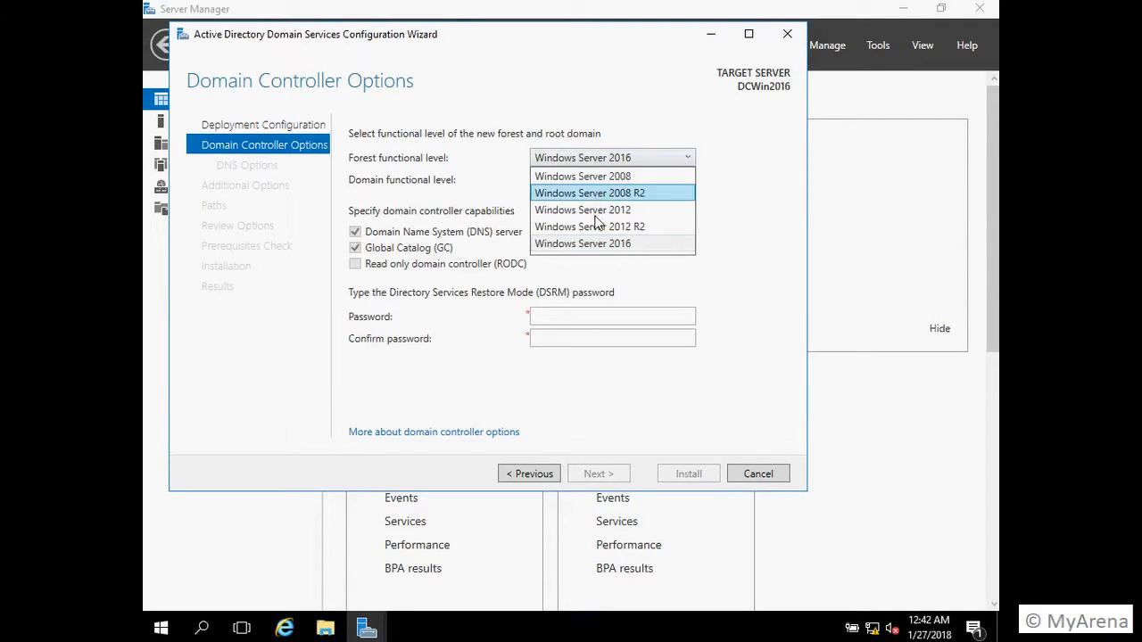
pyautogui.click(594, 245)
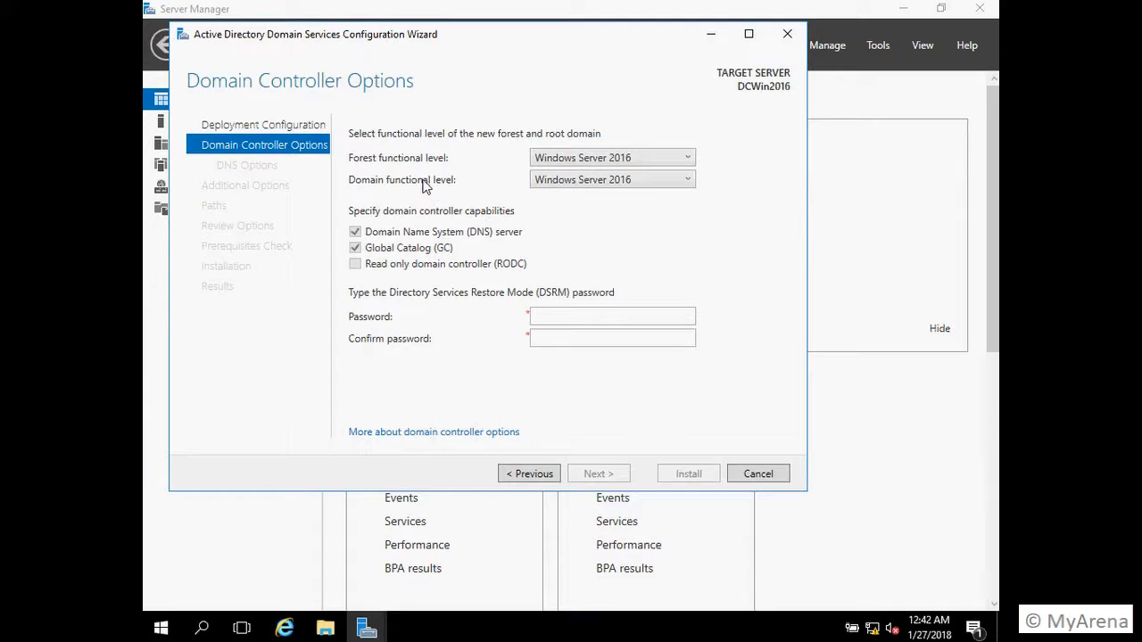
# Step: Set both forest and domain functional levels to Windows Server 2012 R2
pyautogui.click(579, 161)
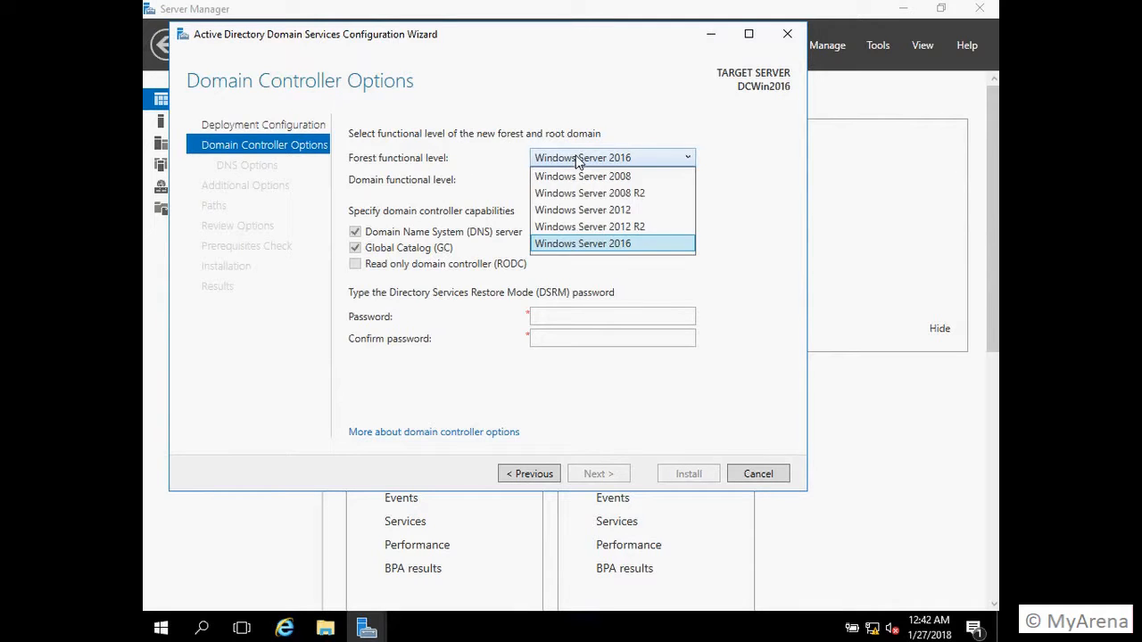
pyautogui.click(622, 227)
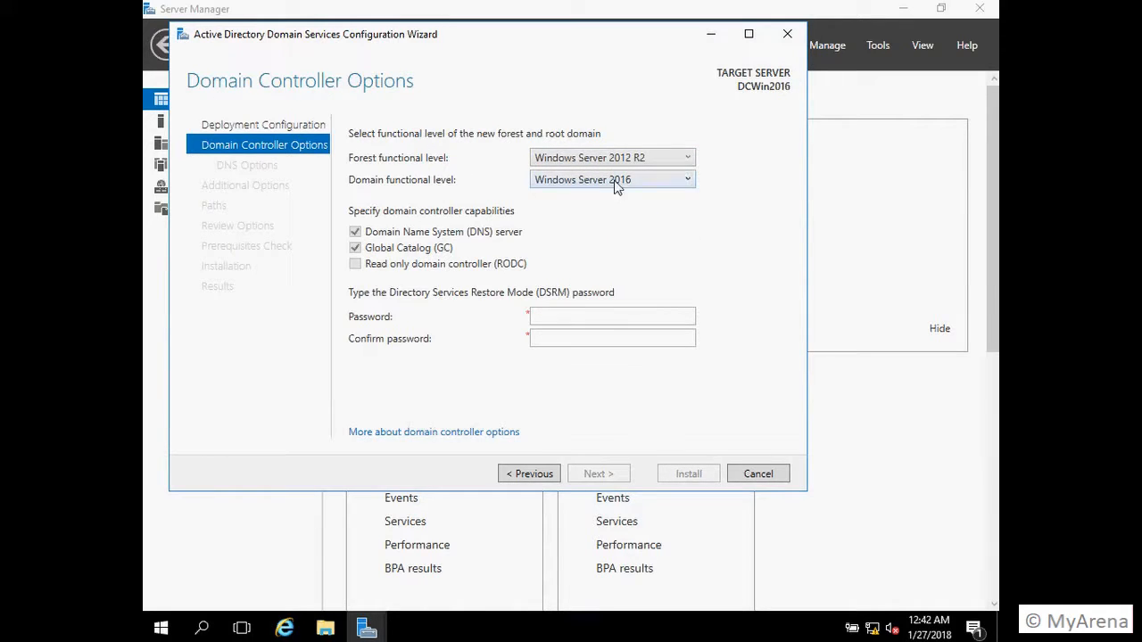
pyautogui.click(613, 177)
pyautogui.click(611, 200)
pyautogui.click(670, 161)
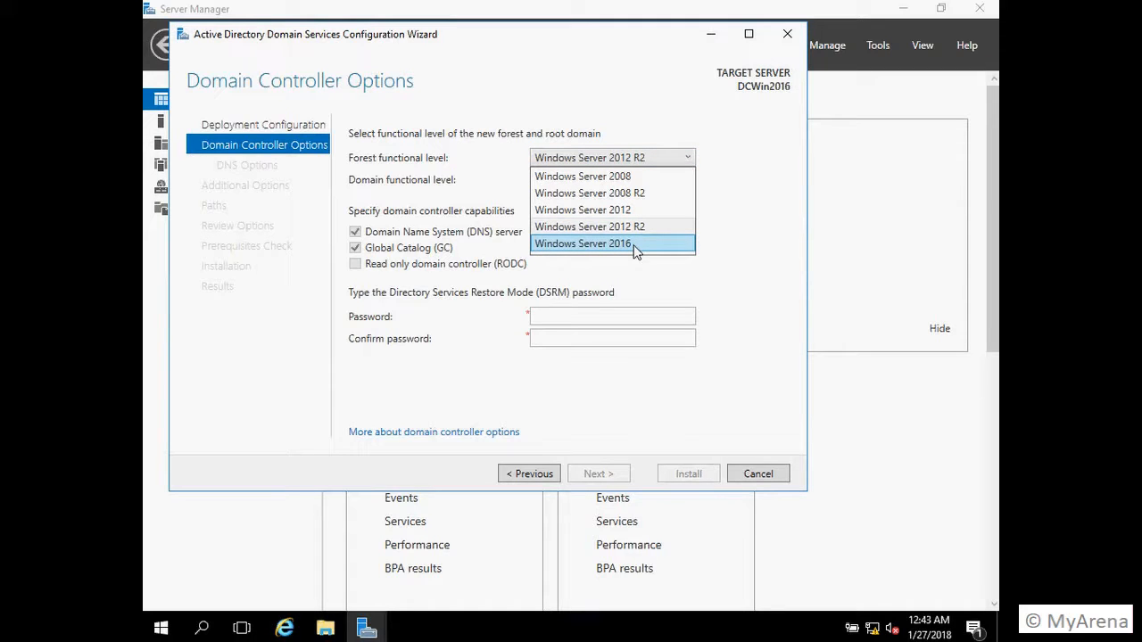
pyautogui.click(654, 160)
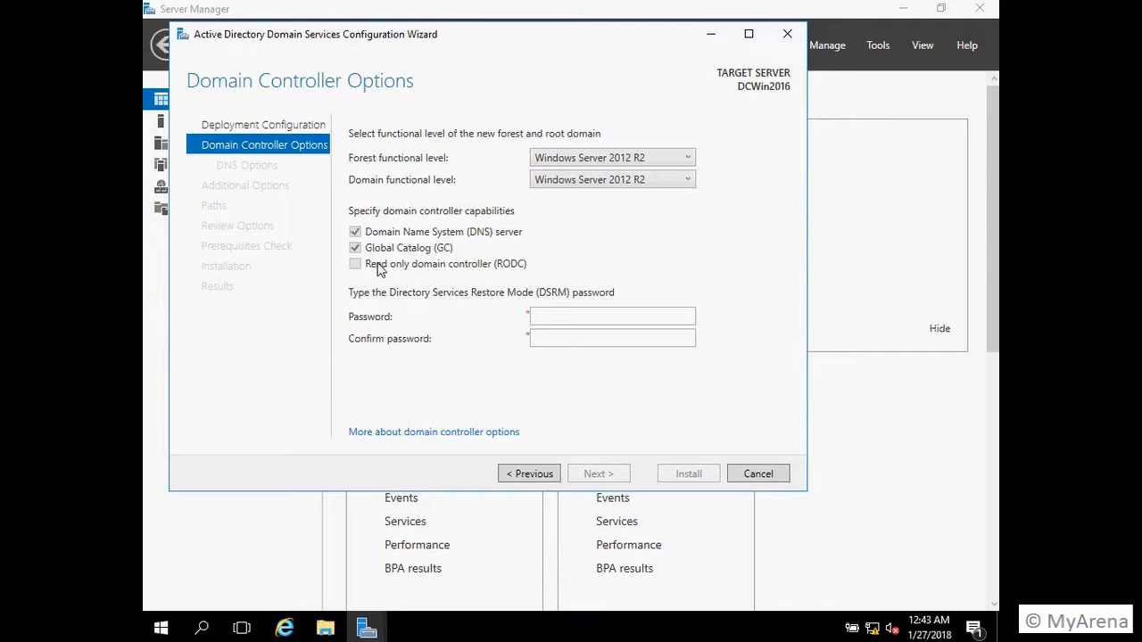
# Step: Enter and confirm the Directory Services Restore Mode password, then advance to DNS Options
pyautogui.click(551, 312)
pyautogui.write('****')
pyautogui.press('BackSpace')
pyautogui.press('BackSpace')
pyautogui.press('BackSpace')
pyautogui.press('BackSpace')
pyautogui.press('BackSpace')
pyautogui.write('**********')
pyautogui.press('Tab')
pyautogui.write('**********')
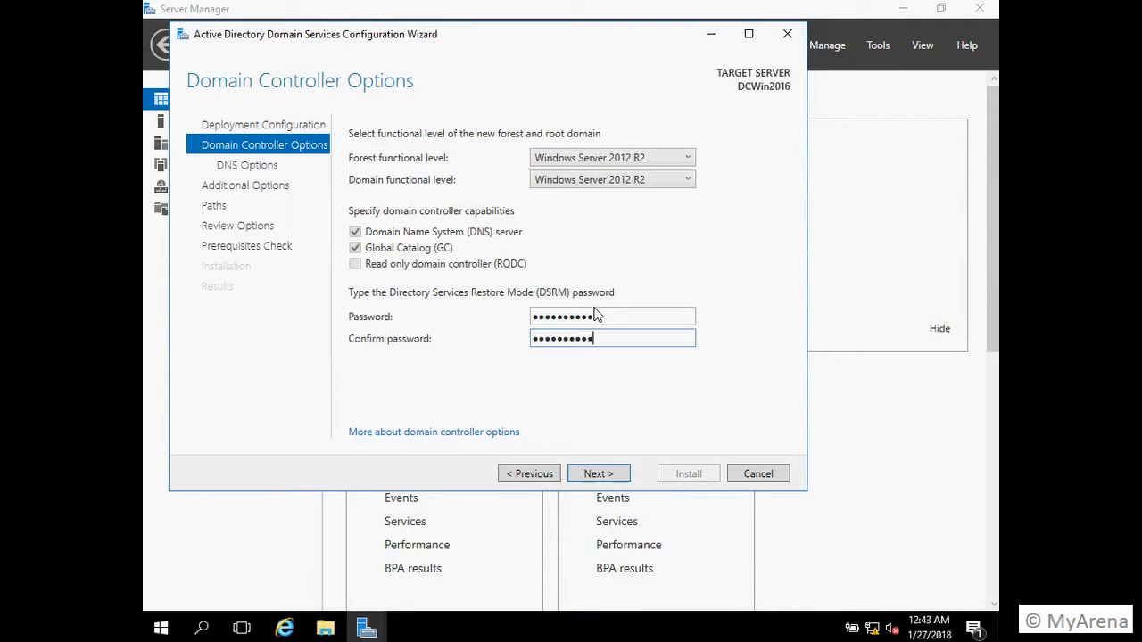
pyautogui.click(604, 475)
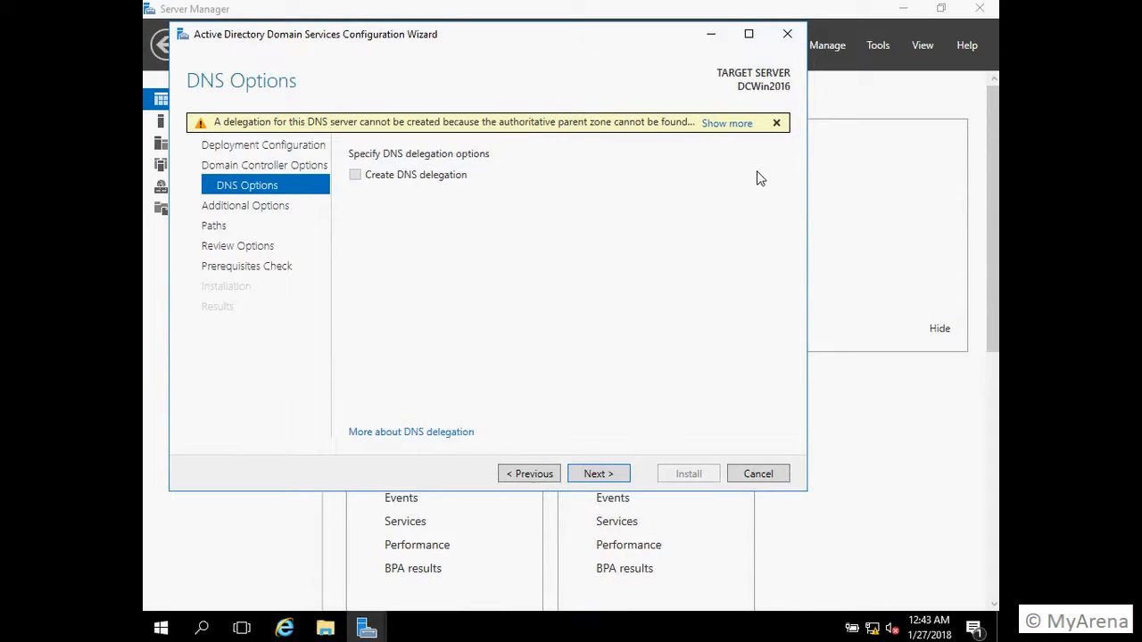
# Step: Skip past DNS Options and accept VJEXCEL as the NetBIOS domain name
pyautogui.click(599, 475)
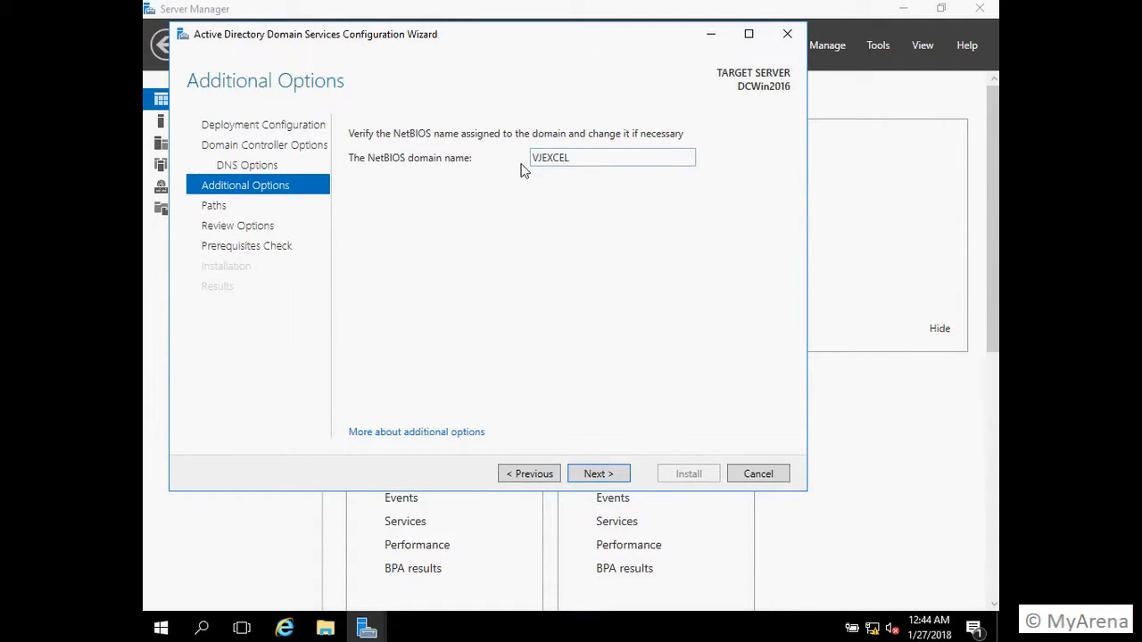
pyautogui.doubleClick(580, 158)
pyautogui.click(598, 158)
pyautogui.click(601, 473)
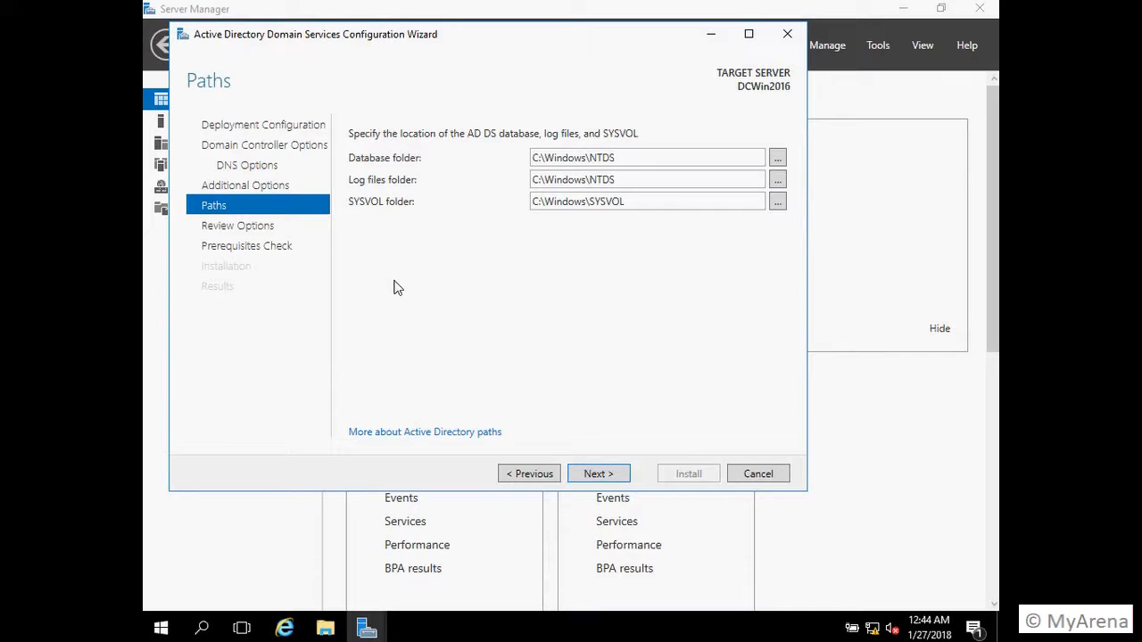
# Step: Accept the default AD DS folder paths, review the options, and view the deployment script
pyautogui.click(598, 474)
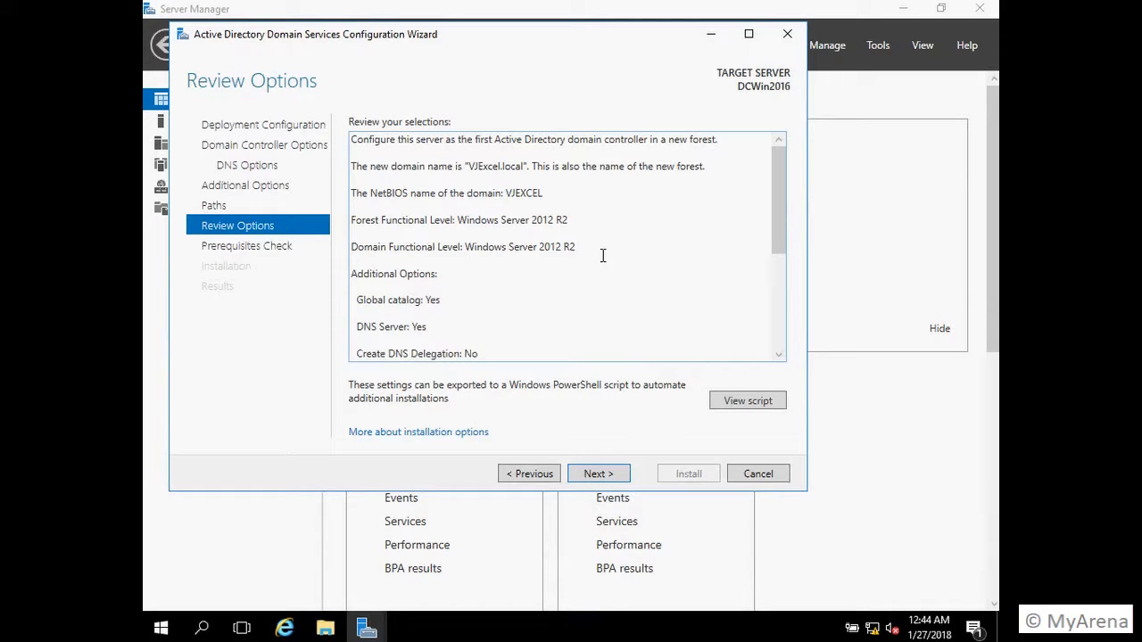
pyautogui.moveTo(780, 225); pyautogui.dragTo(769, 192)
pyautogui.click(750, 403)
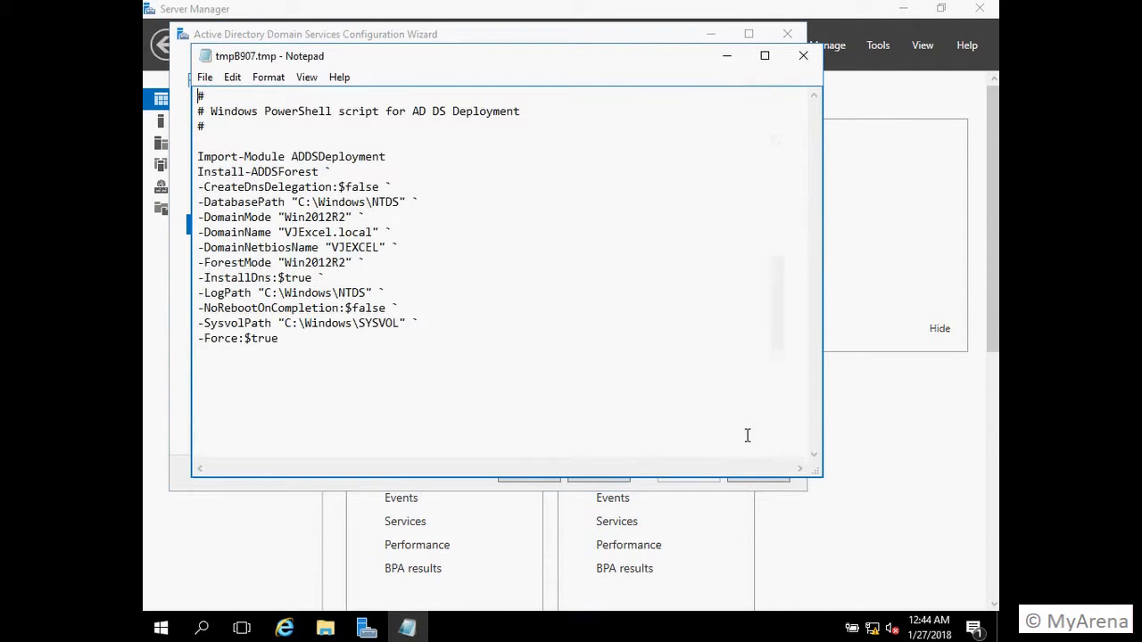
pyautogui.click(287, 340)
pyautogui.moveTo(288, 340); pyautogui.dragTo(190, 99)
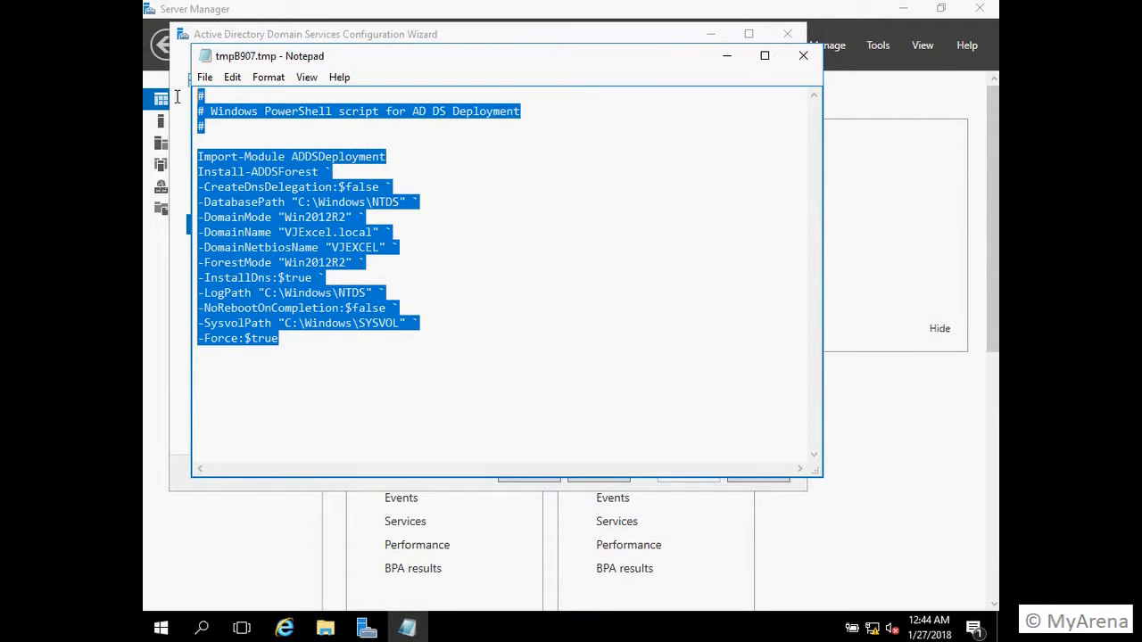
pyautogui.click(284, 157)
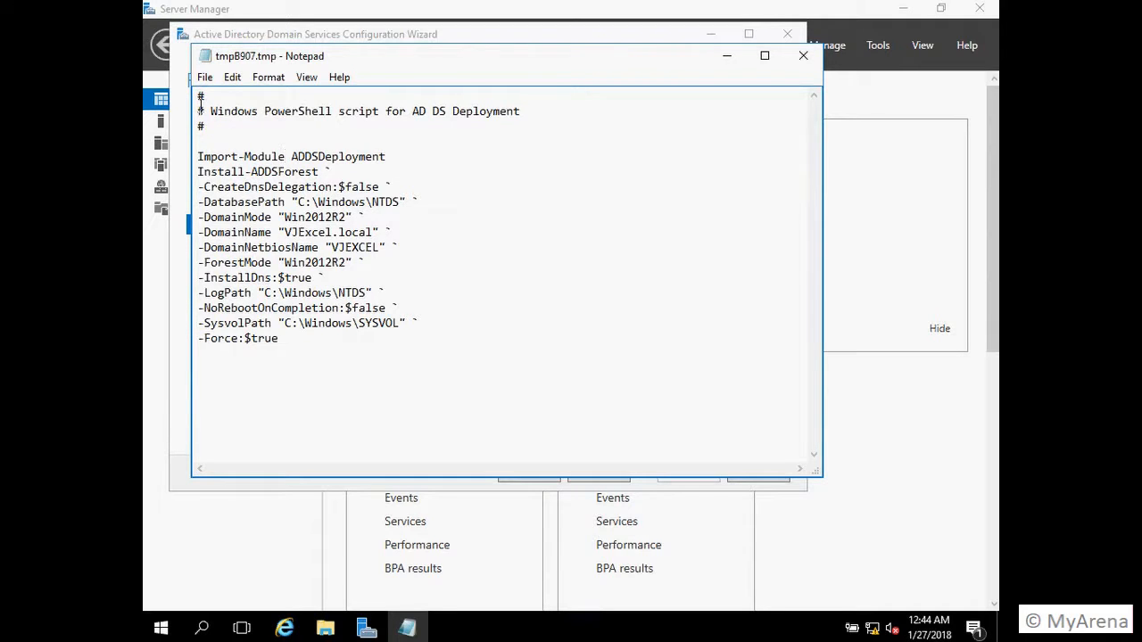
pyautogui.moveTo(198, 96); pyautogui.dragTo(347, 369)
pyautogui.click(347, 369)
pyautogui.moveTo(434, 68); pyautogui.dragTo(478, 230)
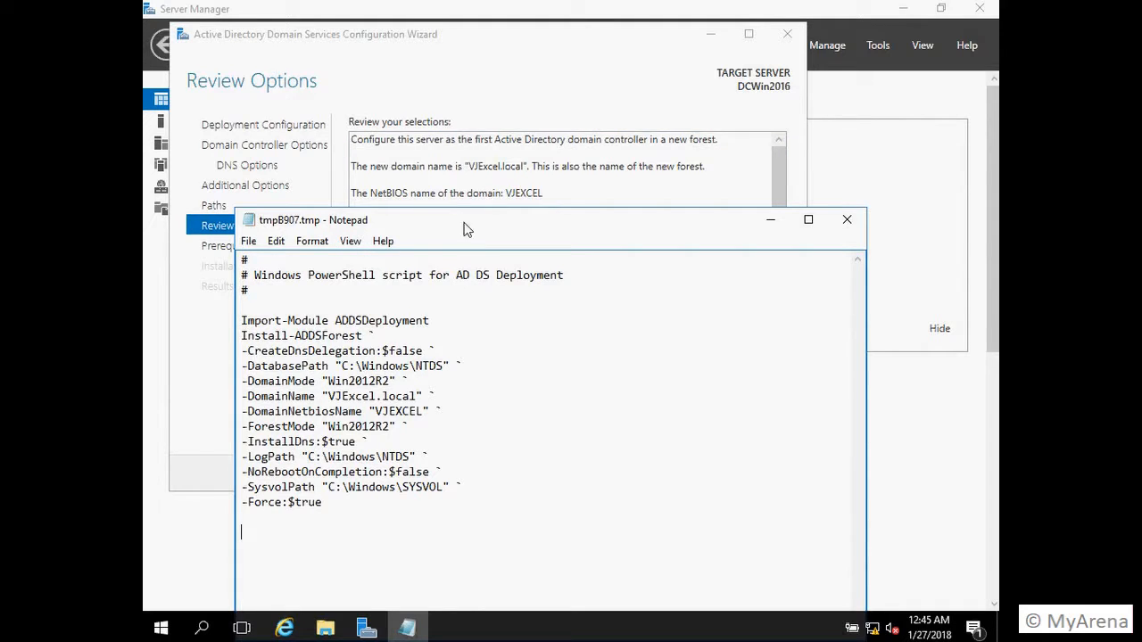
pyautogui.moveTo(463, 228); pyautogui.dragTo(404, 96)
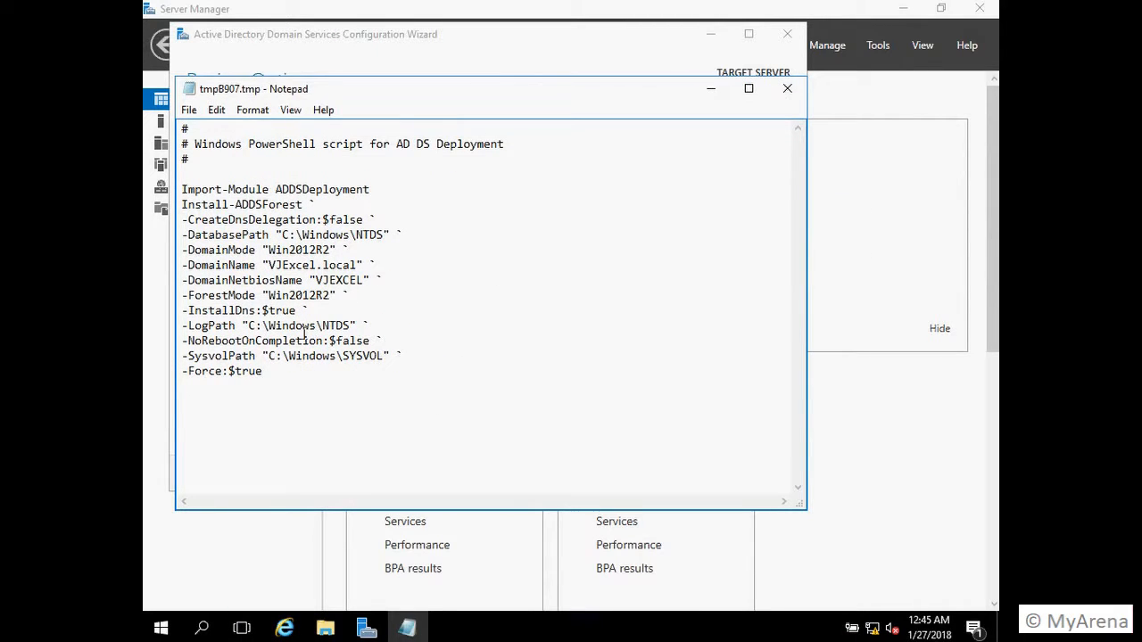
pyautogui.moveTo(370, 103); pyautogui.dragTo(435, 146)
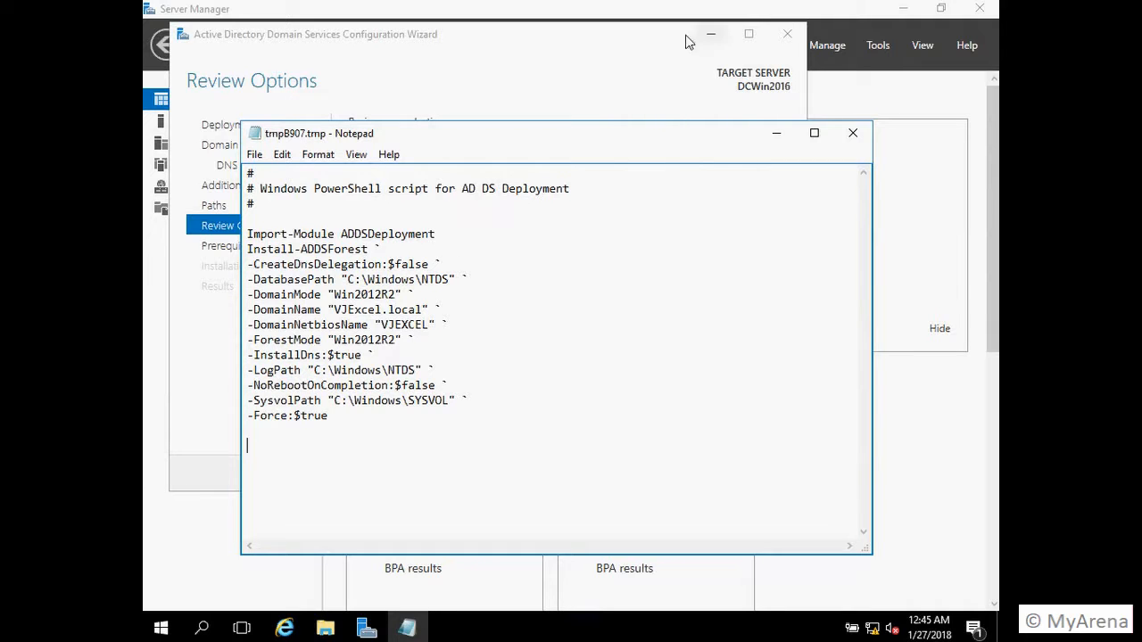
pyautogui.click(615, 48)
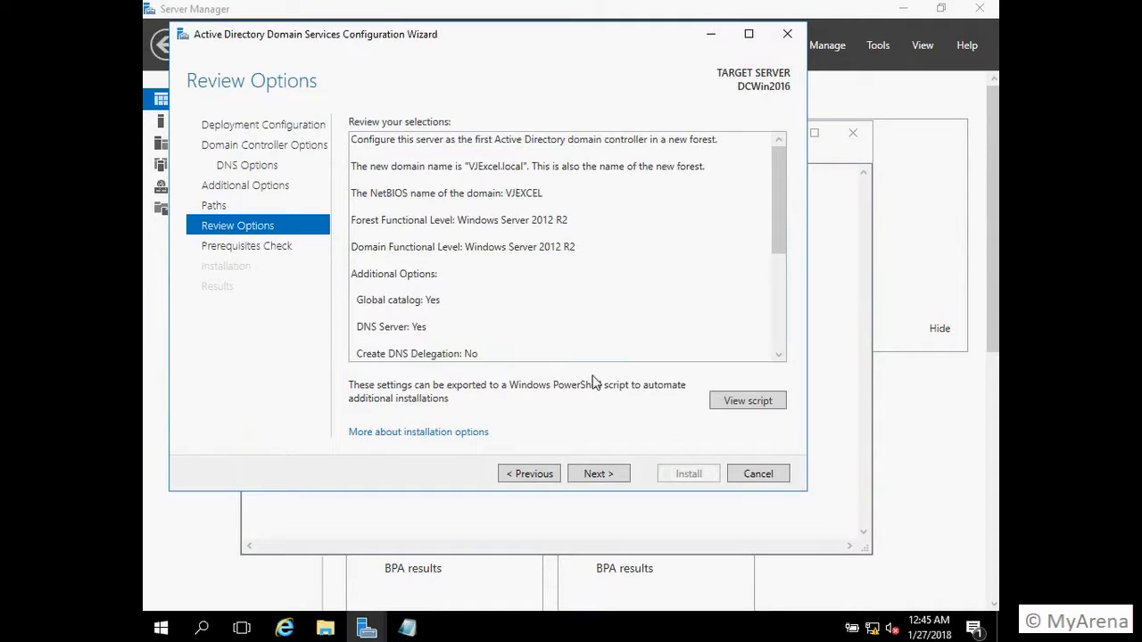
# Step: Pass the prerequisites check, close the Notepad script, and begin the domain controller installation
pyautogui.click(614, 477)
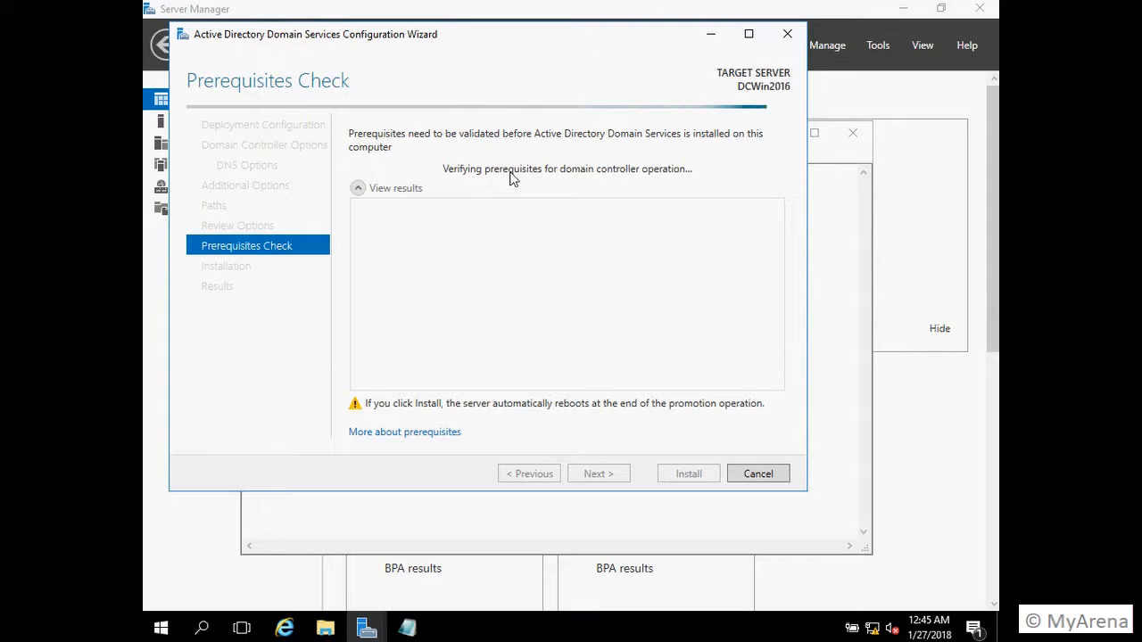
pyautogui.click(853, 143)
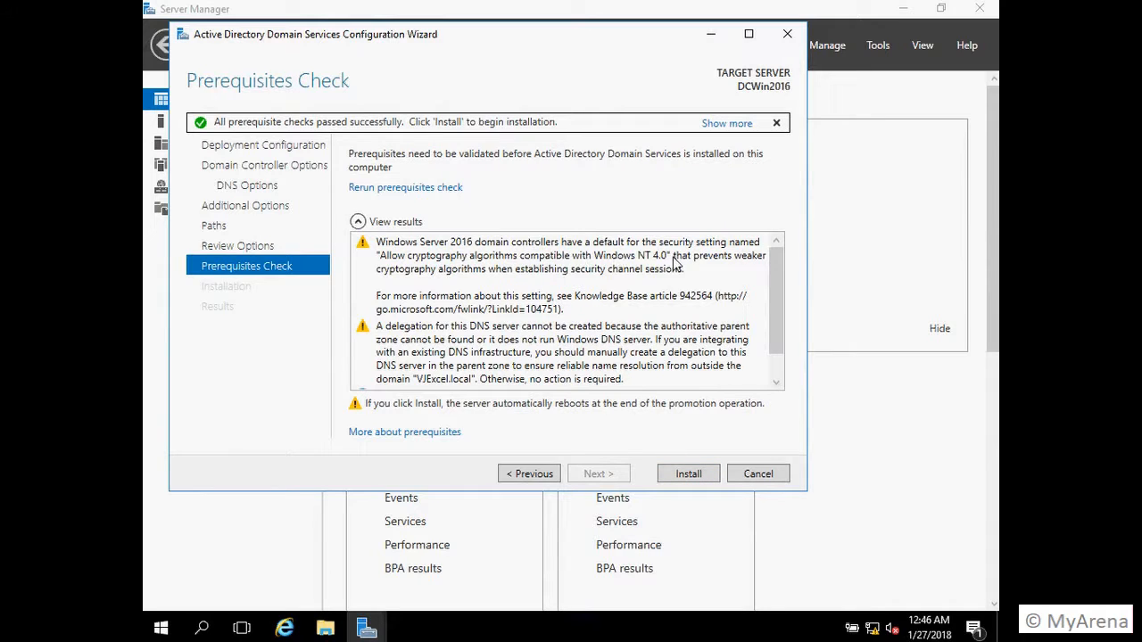
pyautogui.click(689, 476)
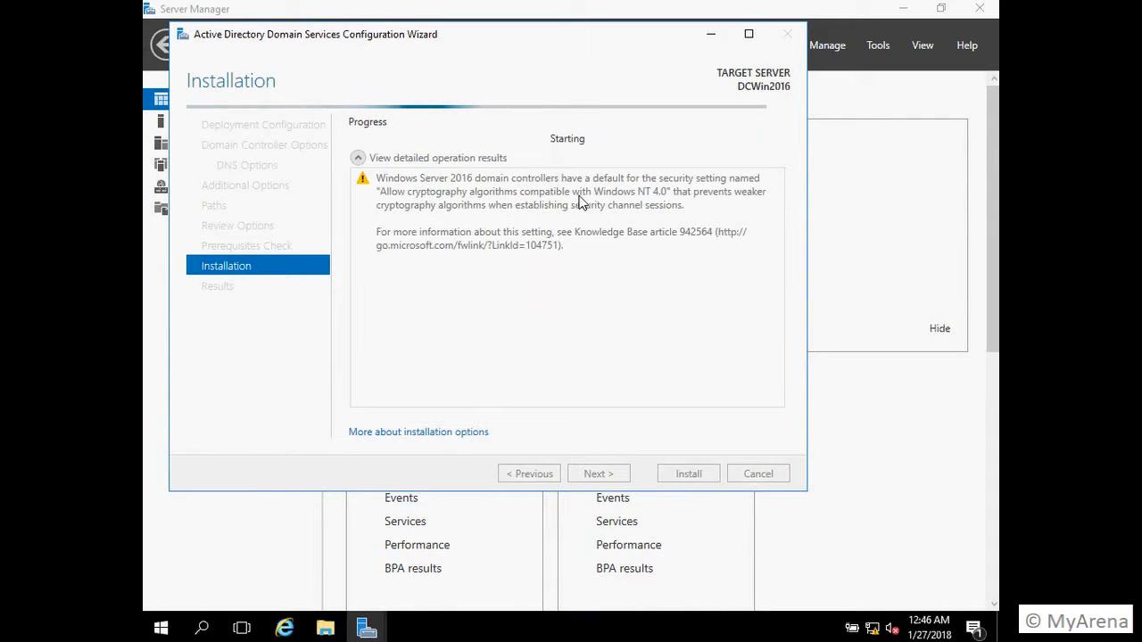
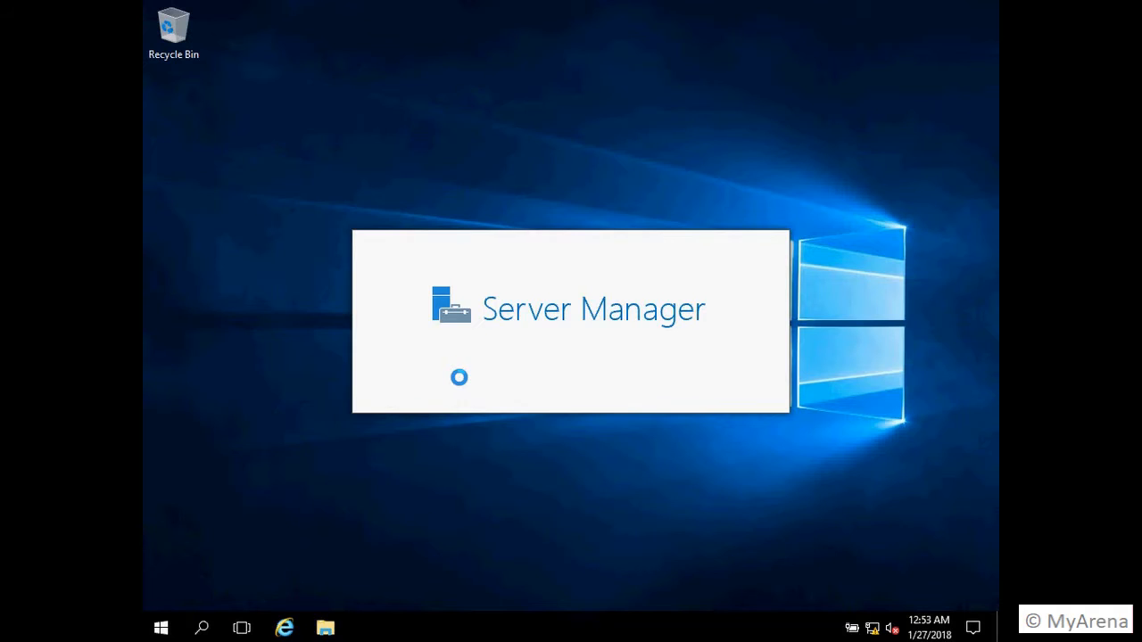
# Step: Start Server Manager, view DCWIN2016's AD DS and DNS role pages, and show the Tools list
pyautogui.press('super')
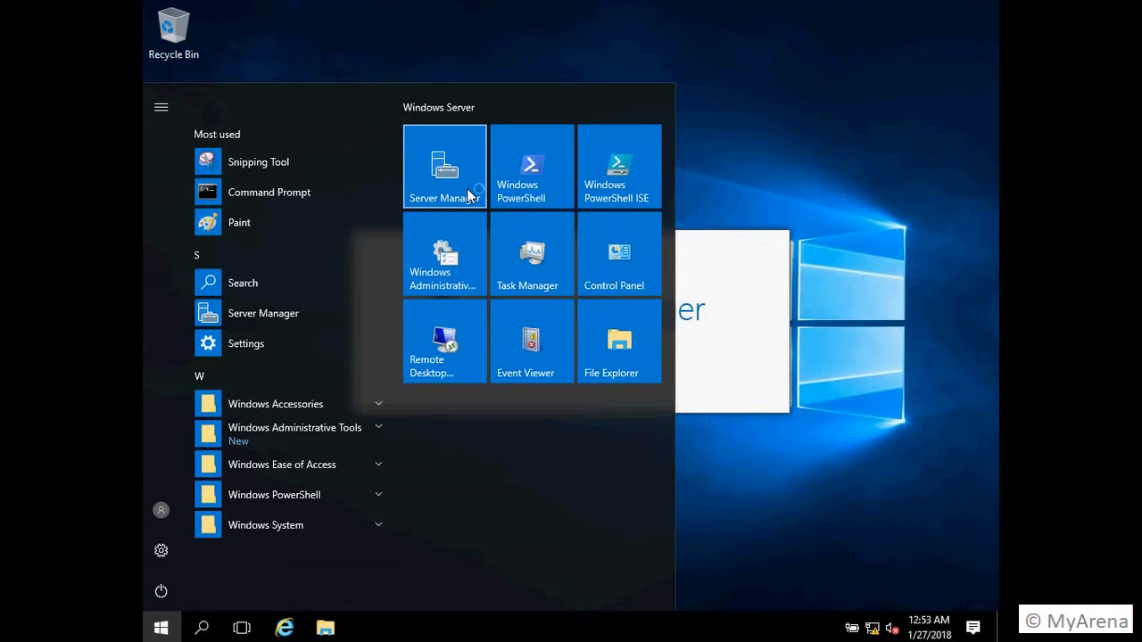
pyautogui.click(710, 250)
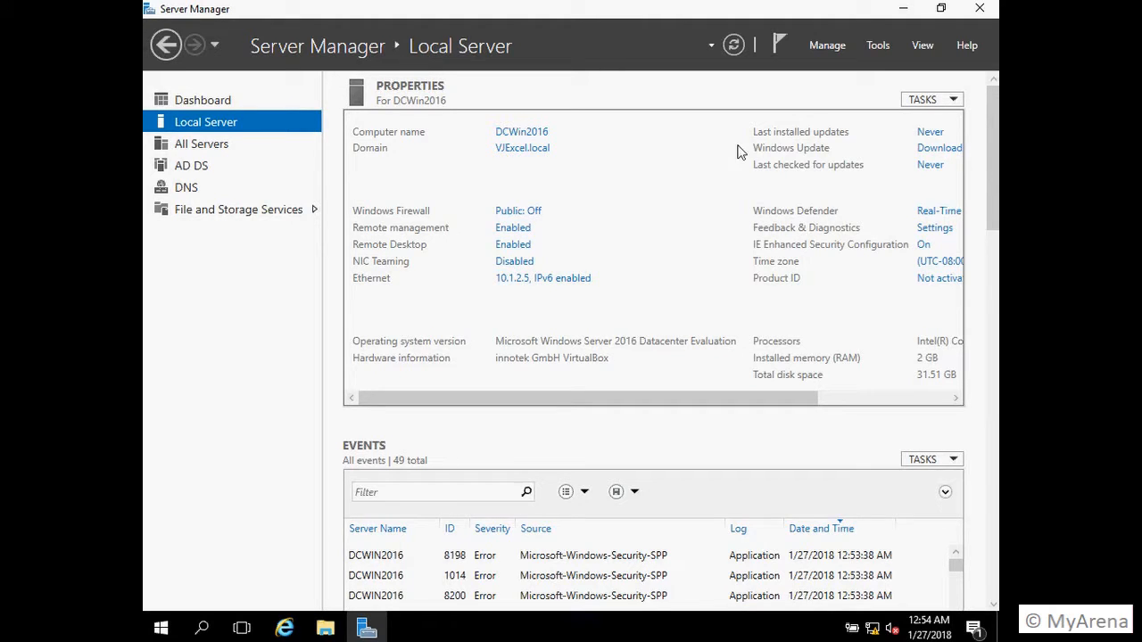
pyautogui.click(185, 168)
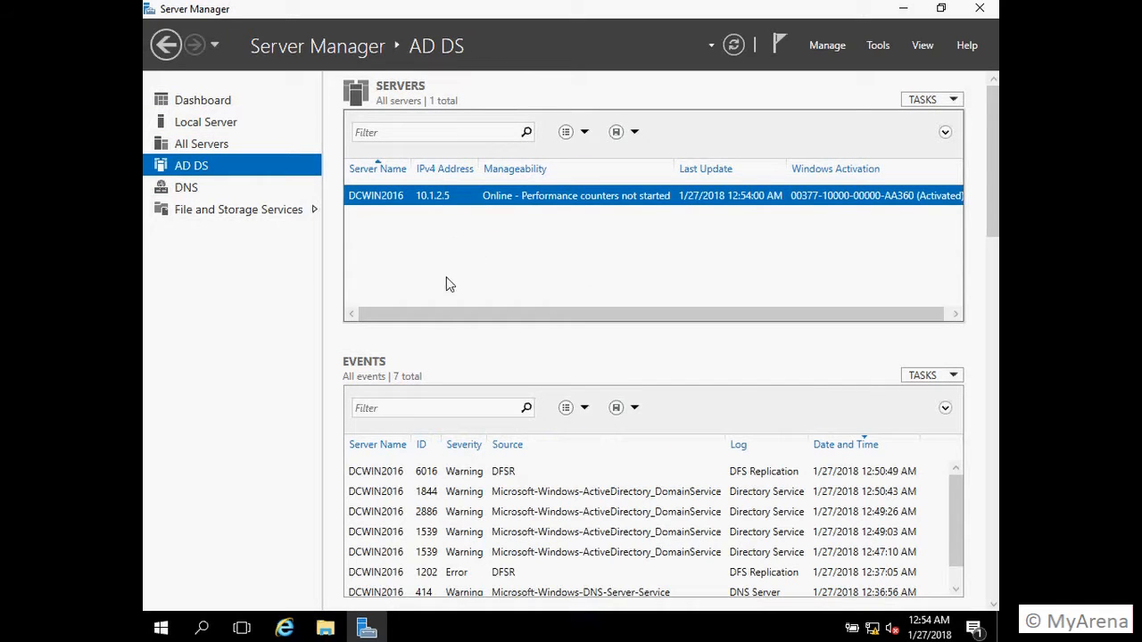
pyautogui.click(185, 190)
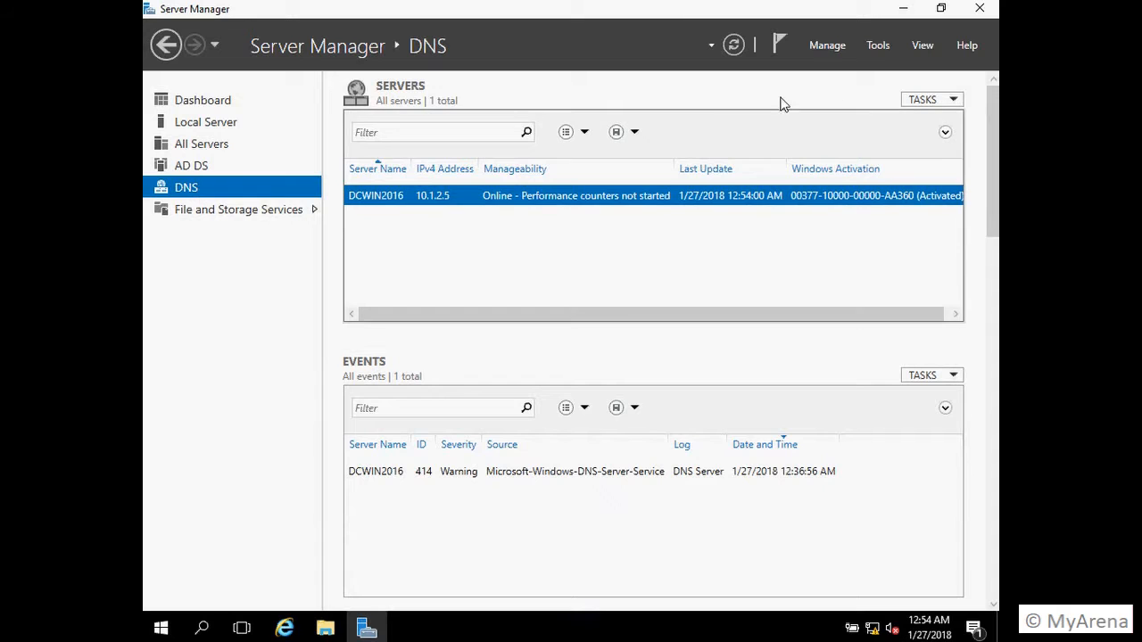
pyautogui.click(878, 46)
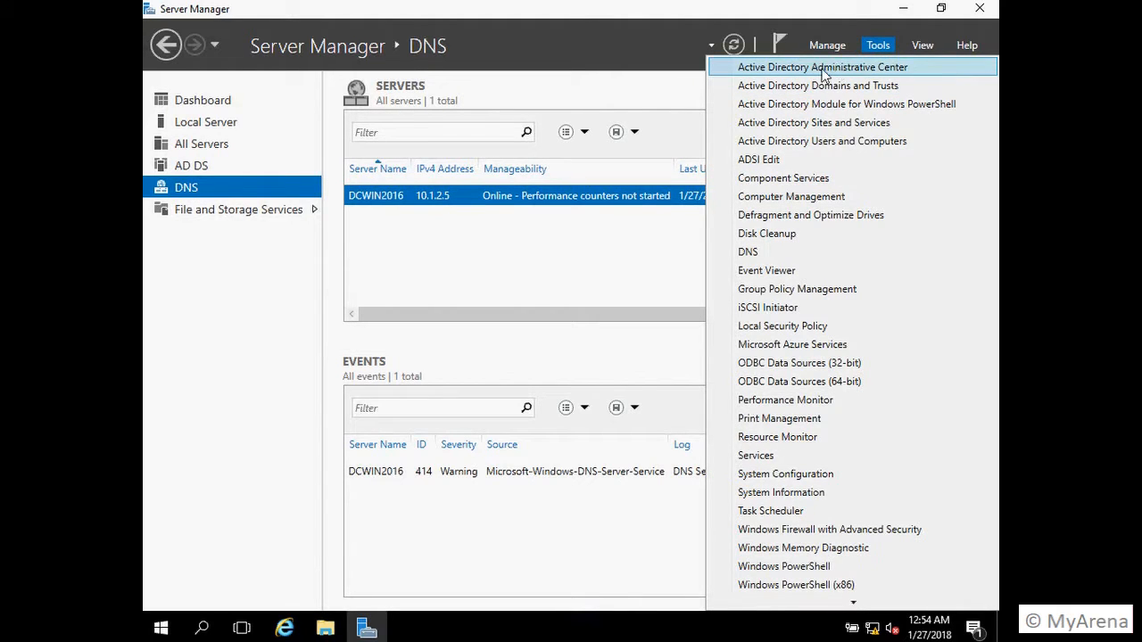
# Step: Open Active Directory Users and Computers maximized on the VJExcel.local Users container
pyautogui.click(827, 143)
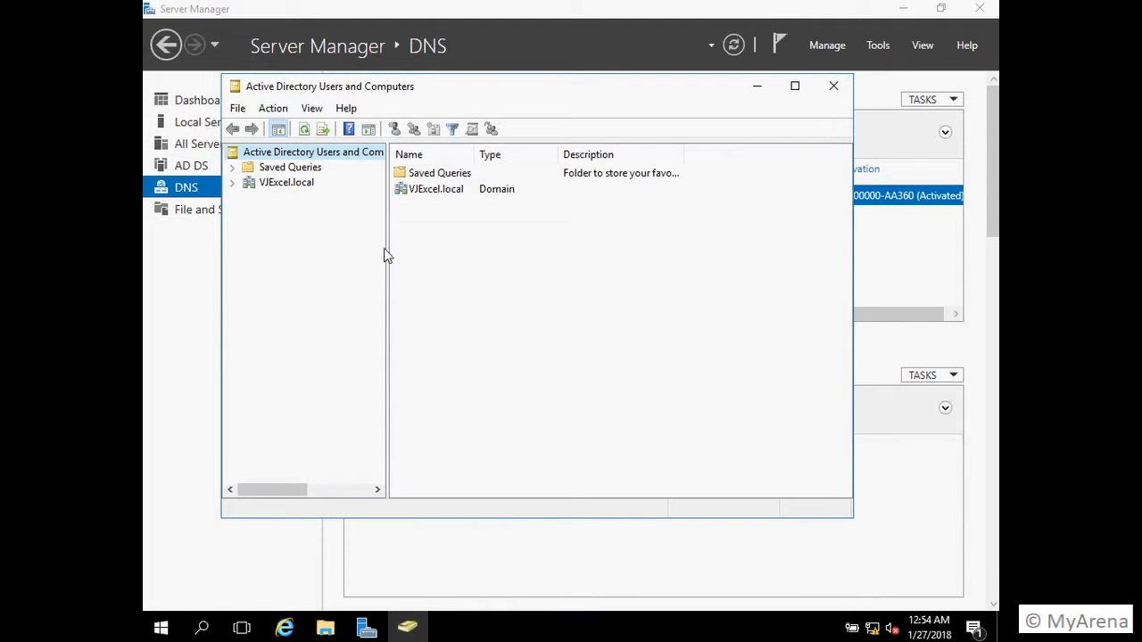
pyautogui.click(233, 183)
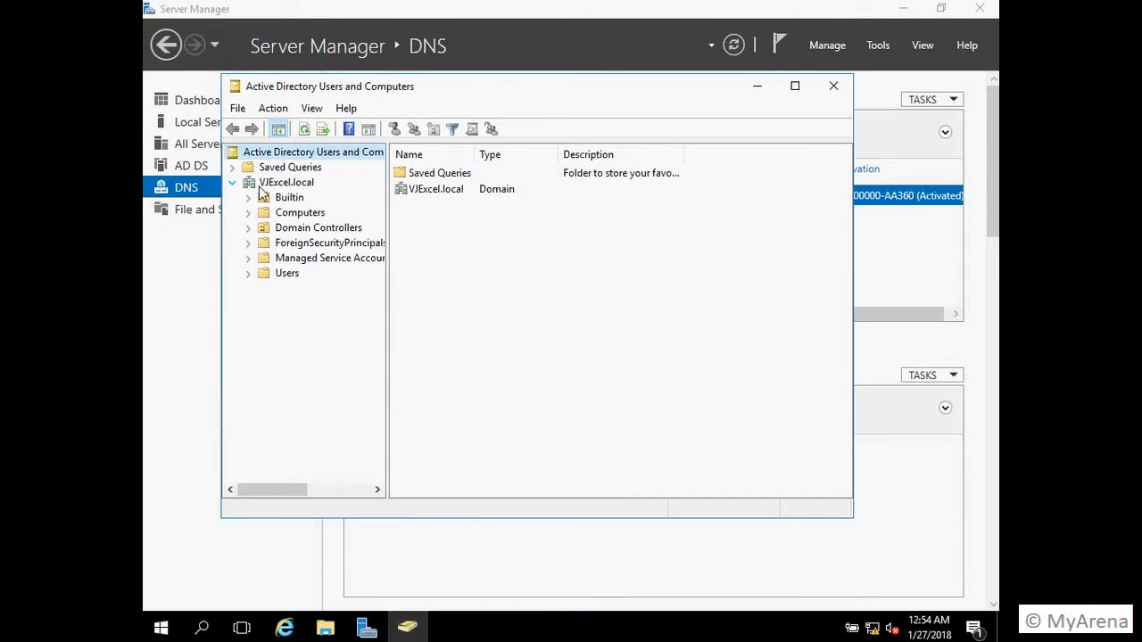
pyautogui.click(286, 274)
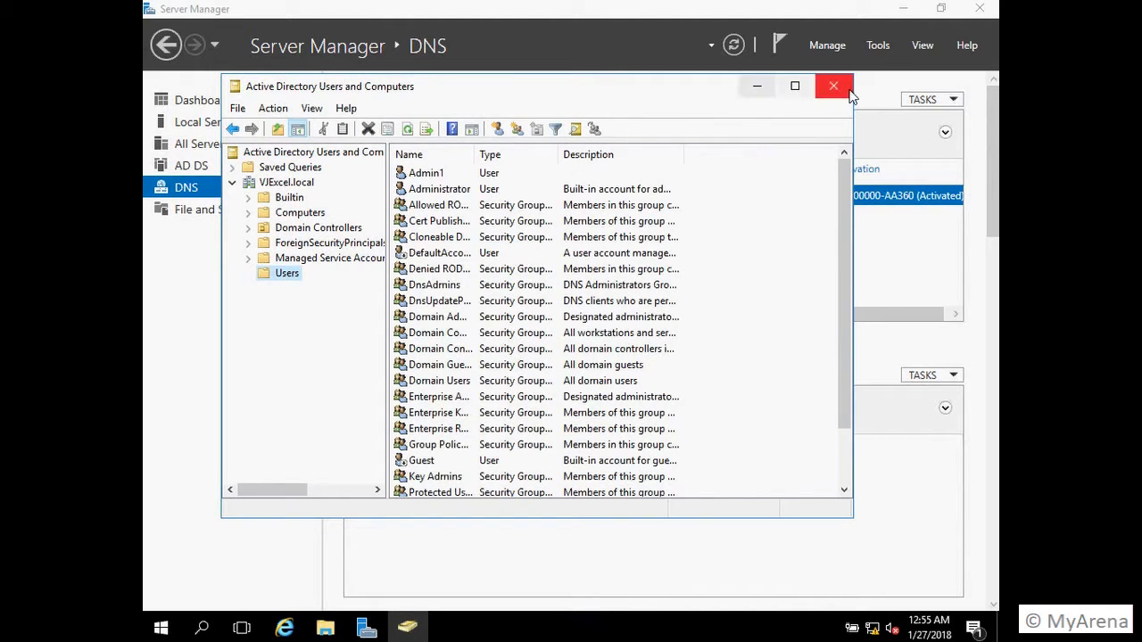
pyautogui.click(796, 86)
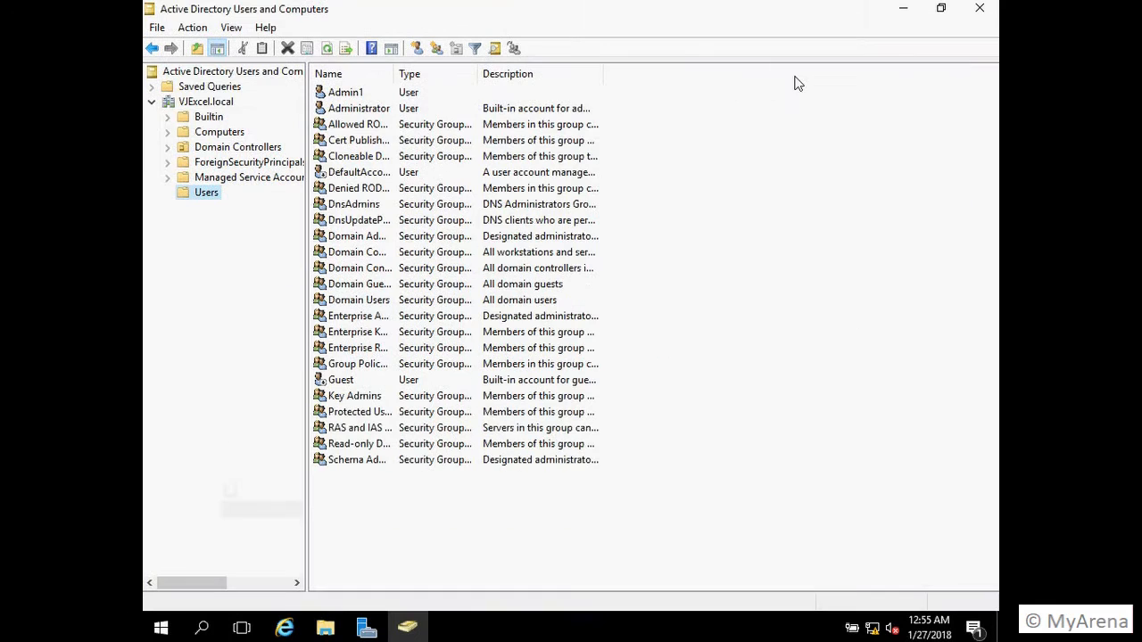
# Step: Create a computer account named Sadmin in Users, keeping Domain Admins as the joiner
pyautogui.rightClick(213, 198)
pyautogui.moveTo(270, 247)
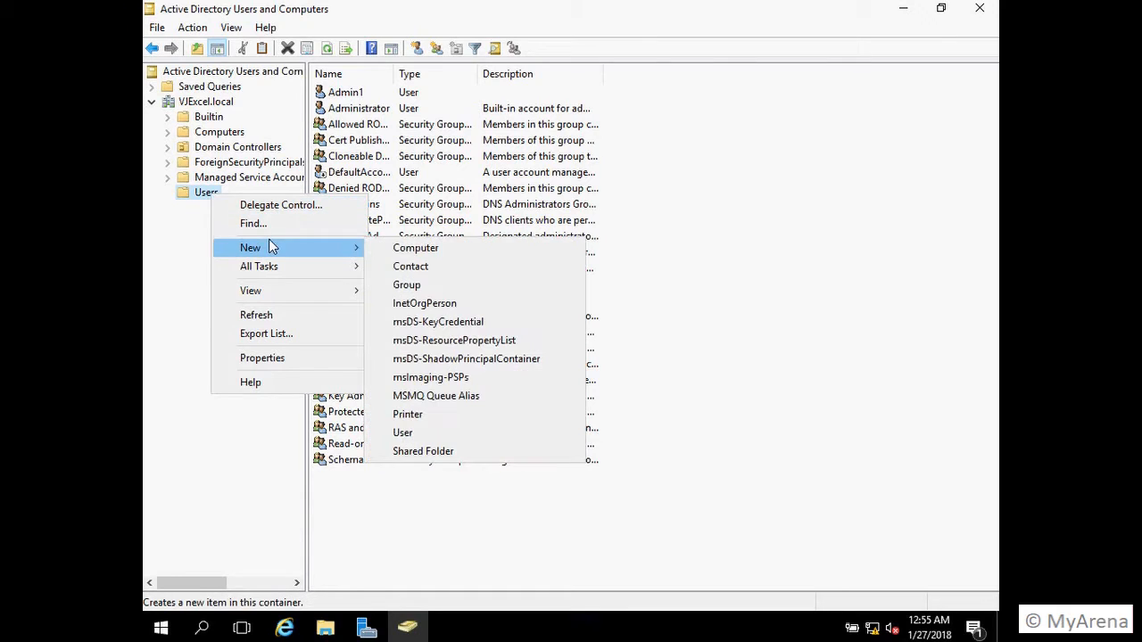
pyautogui.click(418, 248)
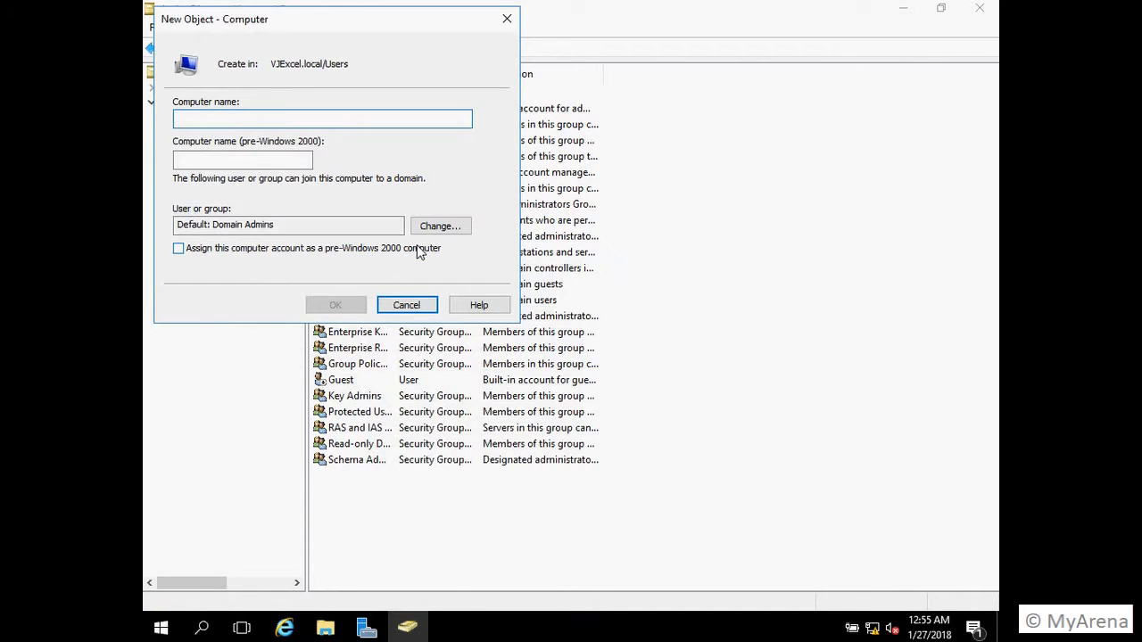
pyautogui.write('Sadmin')
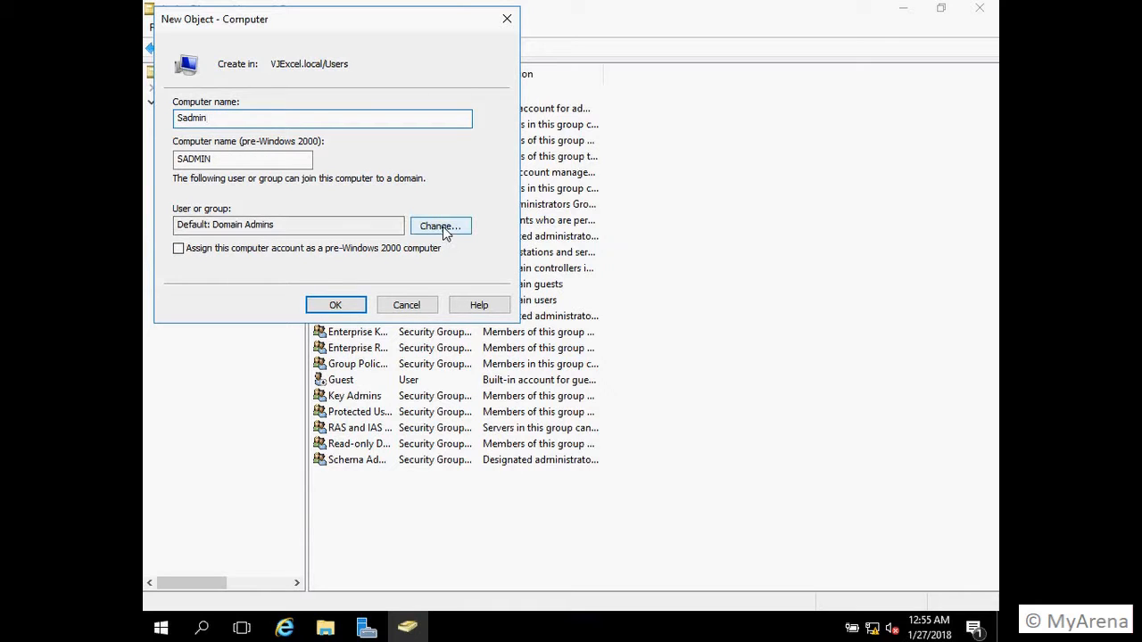
pyautogui.click(441, 227)
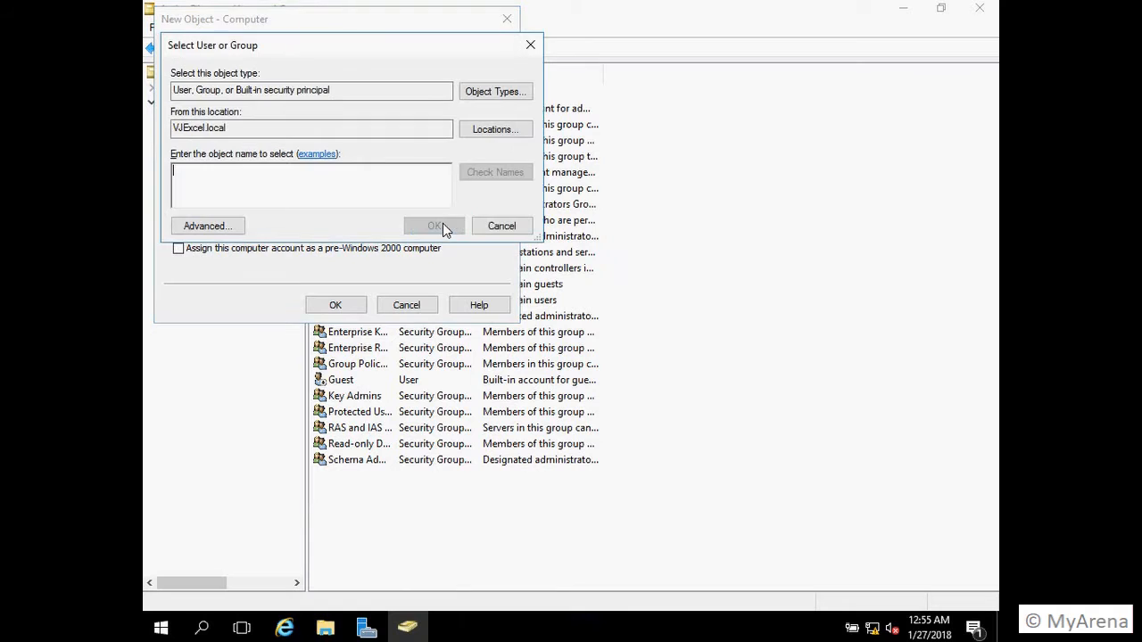
pyautogui.click(513, 226)
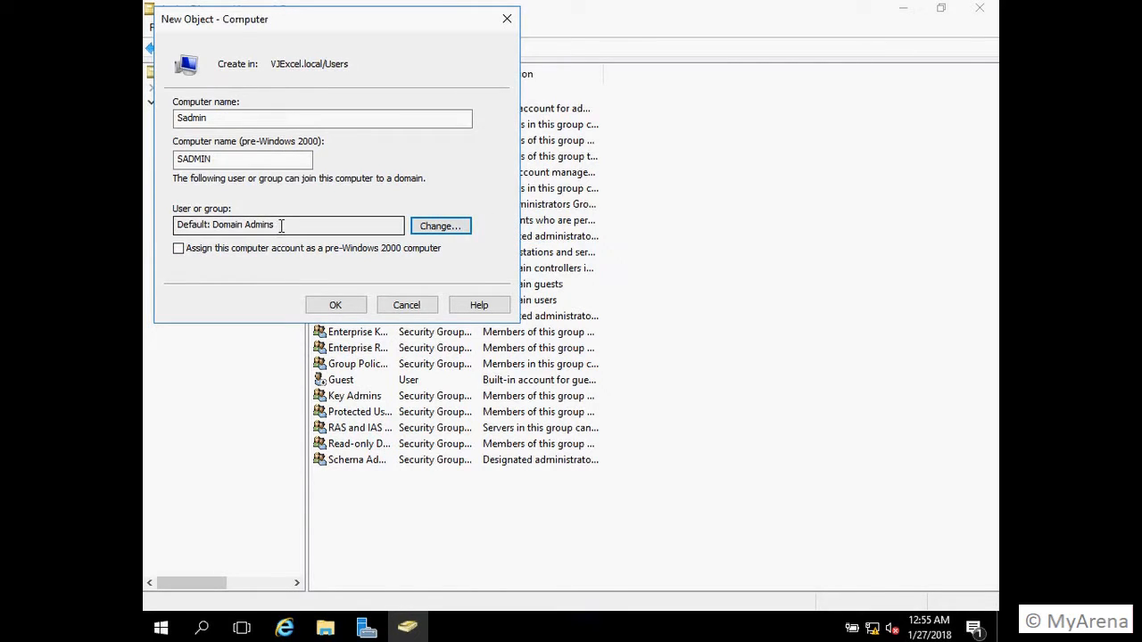
pyautogui.moveTo(278, 226); pyautogui.dragTo(188, 229)
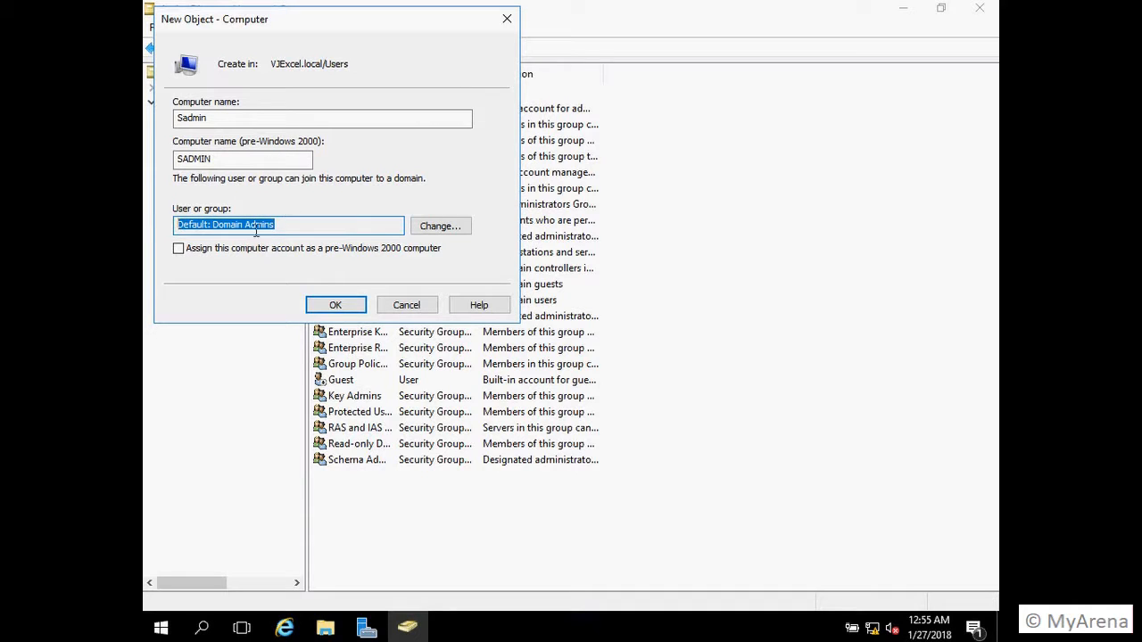
pyautogui.click(338, 306)
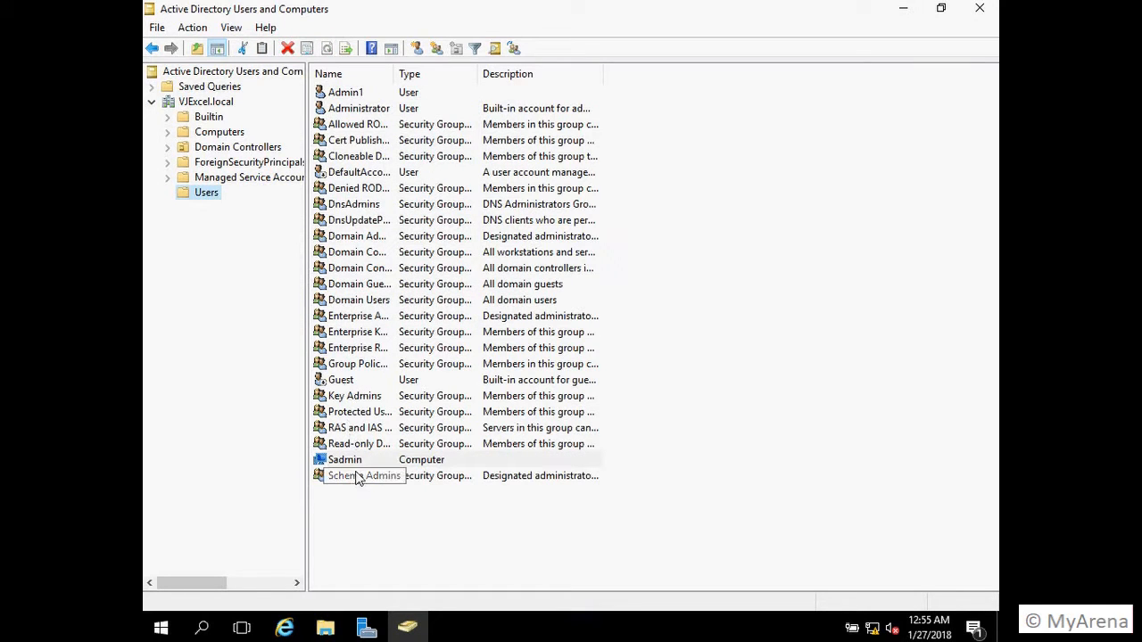
# Step: Delete the Sadmin test computer account and confirm the deletion
pyautogui.click(365, 444)
pyautogui.click(348, 460)
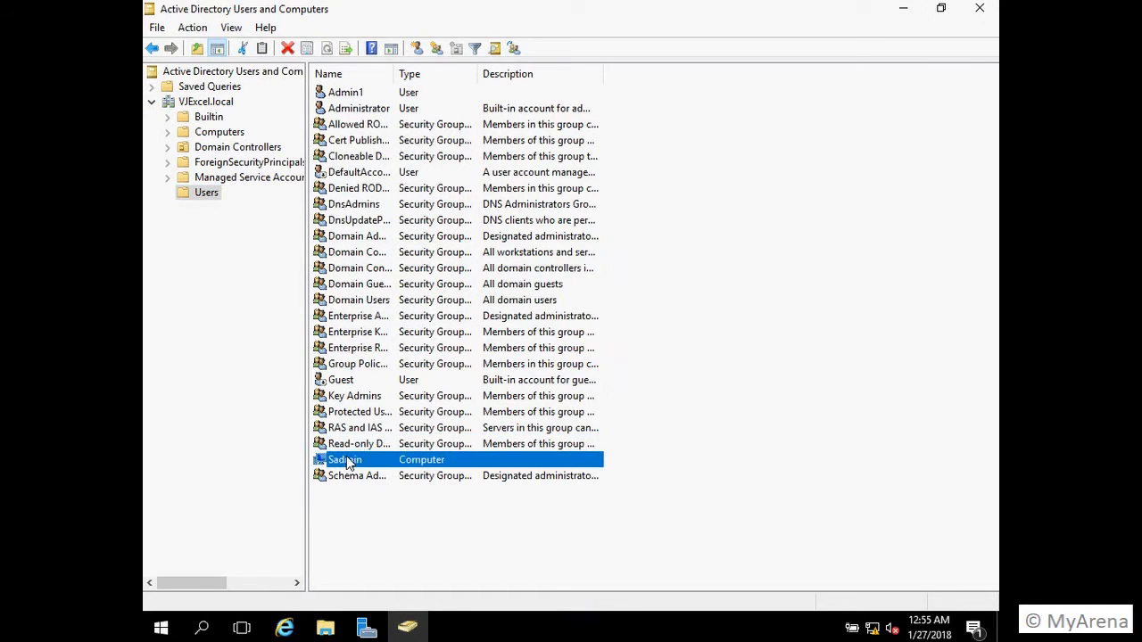
pyautogui.rightClick(348, 462)
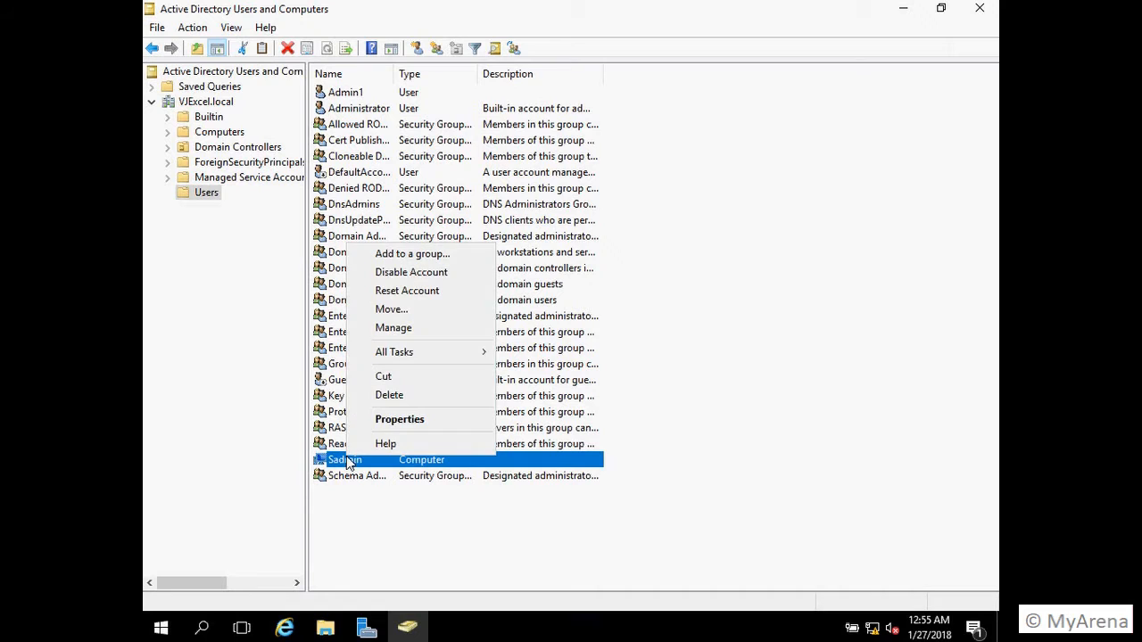
pyautogui.click(389, 395)
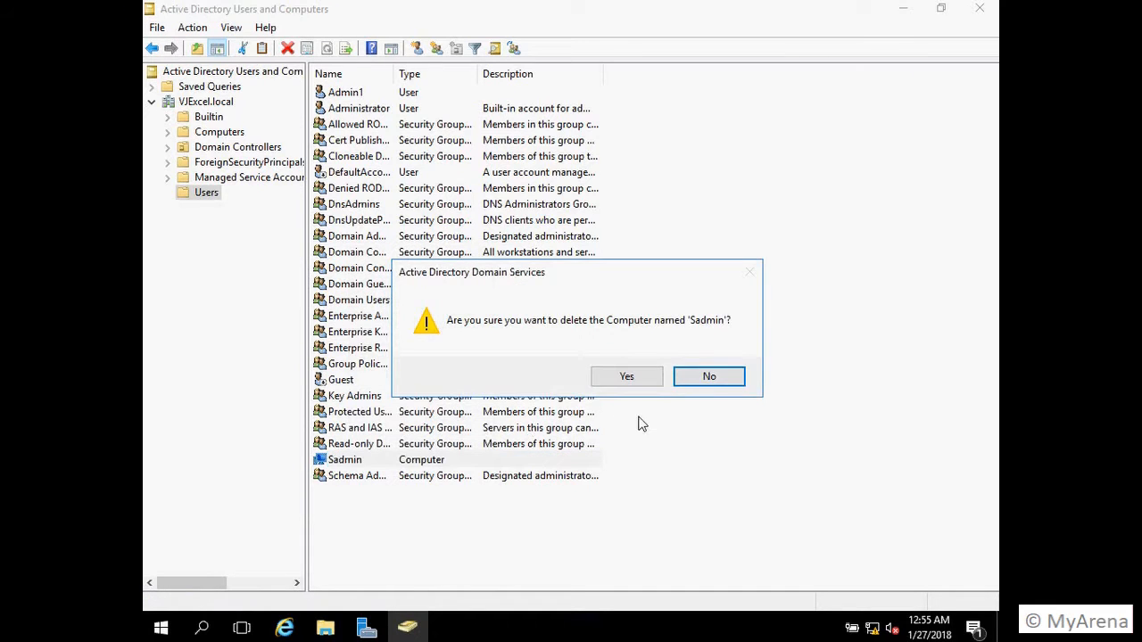
pyautogui.click(639, 390)
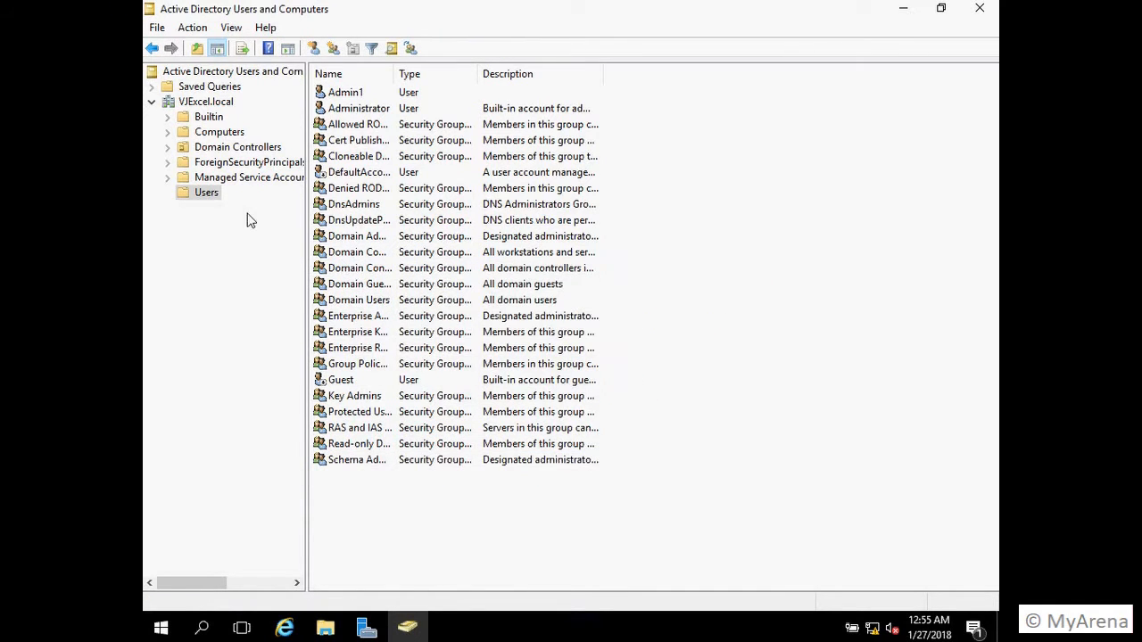
# Step: Start a new user in Users with first name Sadm and logon name Sadmin
pyautogui.rightClick(204, 196)
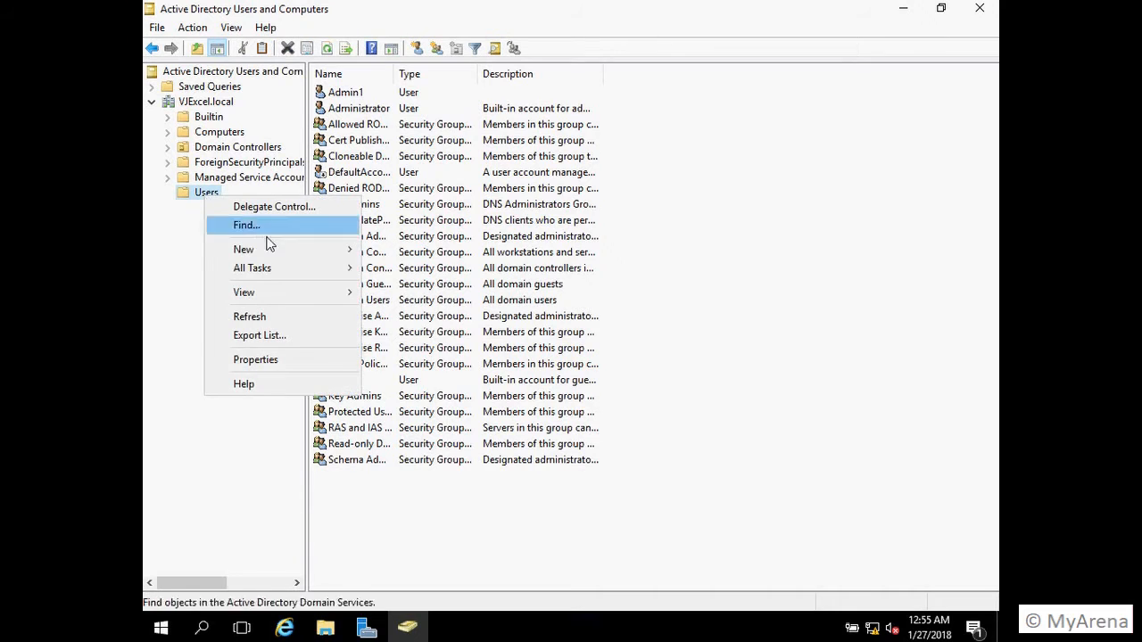
pyautogui.moveTo(285, 252)
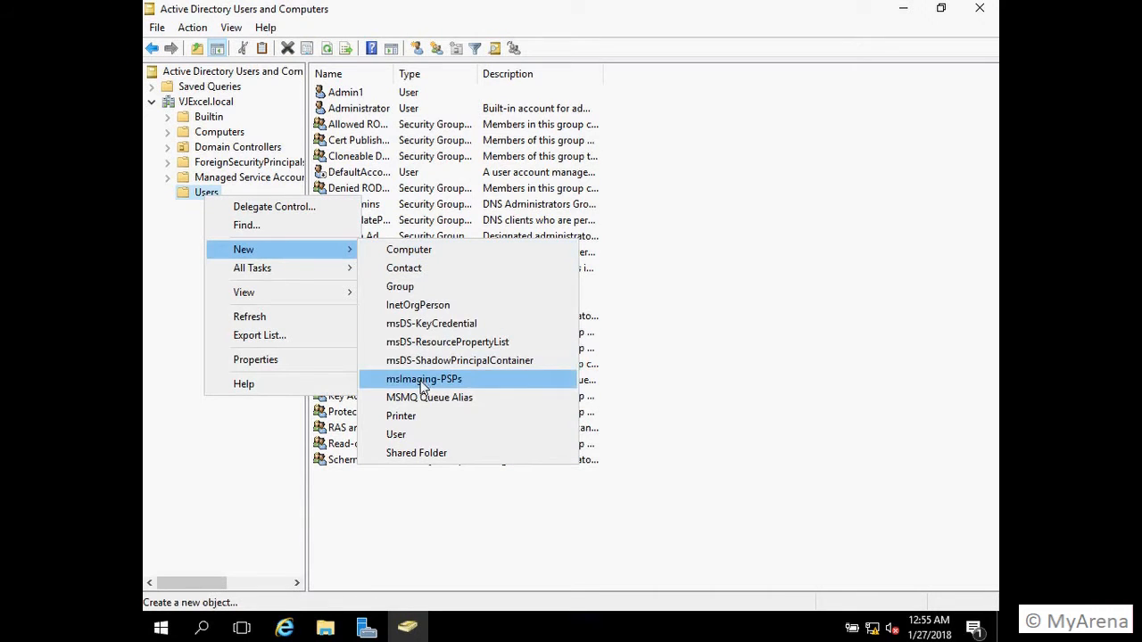
pyautogui.click(395, 439)
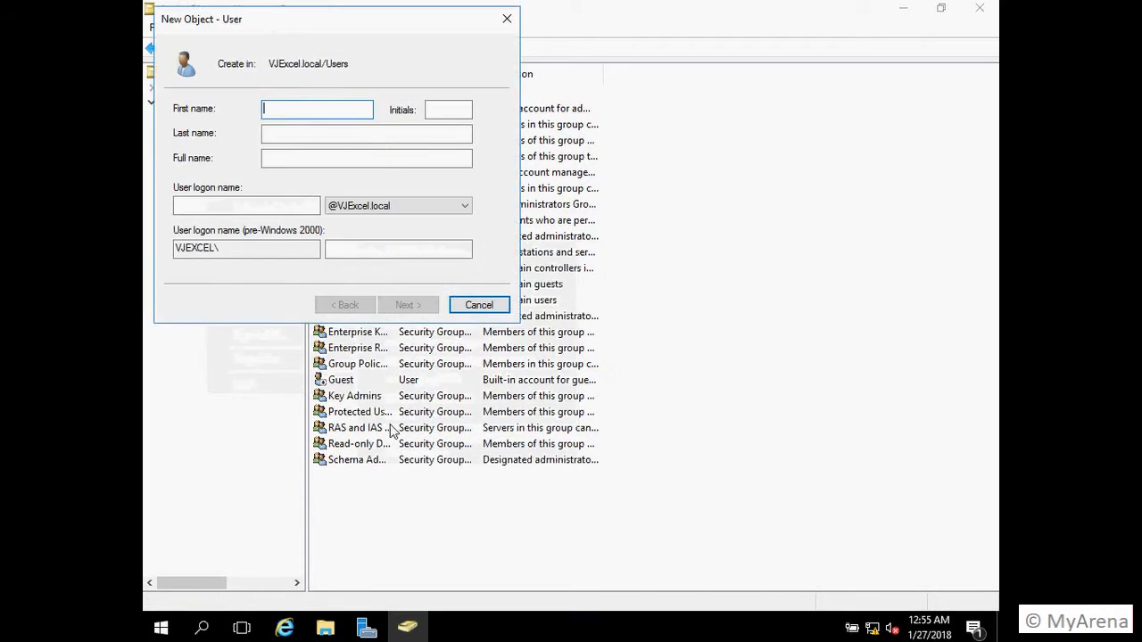
pyautogui.write('Sadm')
pyautogui.click(272, 205)
pyautogui.write('Sadmin')
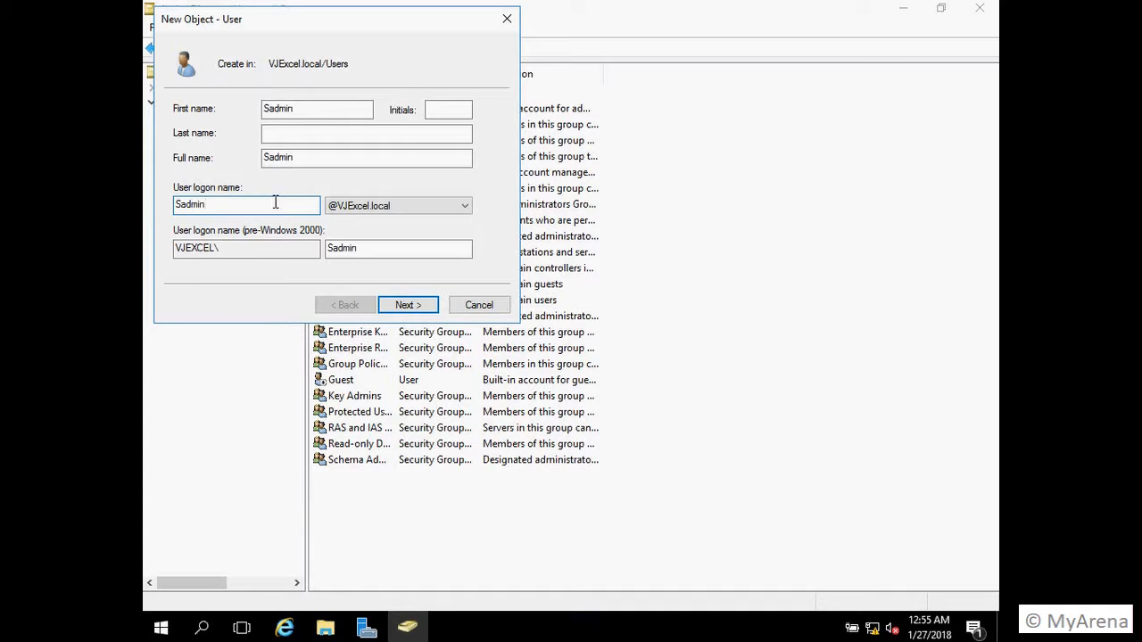
pyautogui.click(408, 306)
# Step: Enter and confirm the account password, set it to never expire, and finish creating the user
pyautogui.click(214, 163)
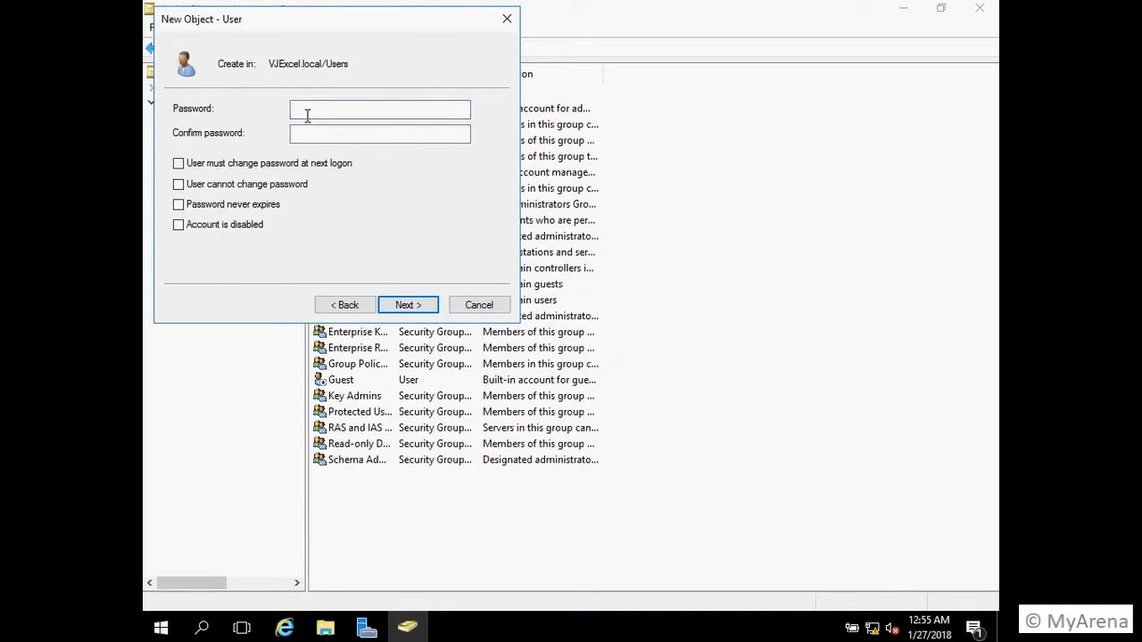
pyautogui.rightClick(324, 109)
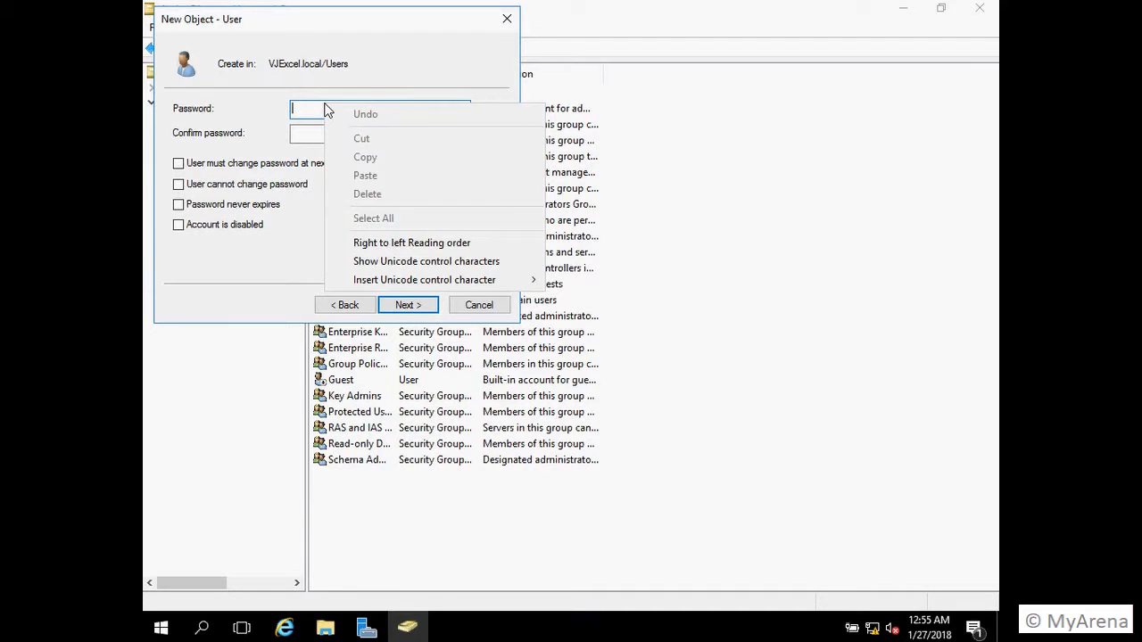
pyautogui.click(306, 113)
pyautogui.write('●●●●●●●●●●')
pyautogui.press('Tab')
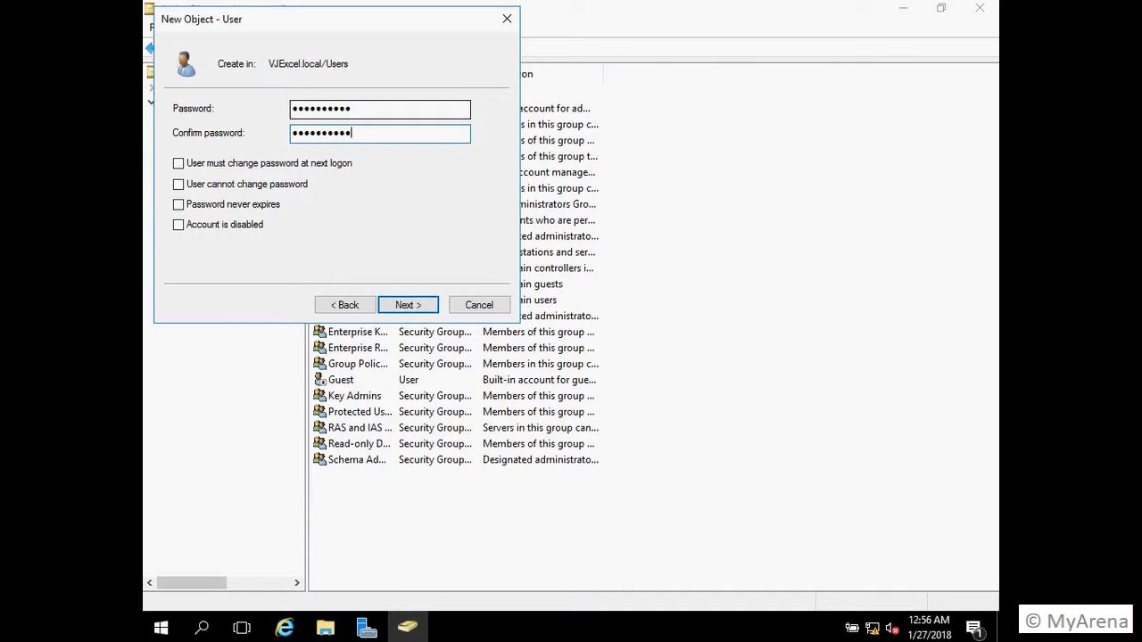
pyautogui.click(204, 206)
pyautogui.click(408, 304)
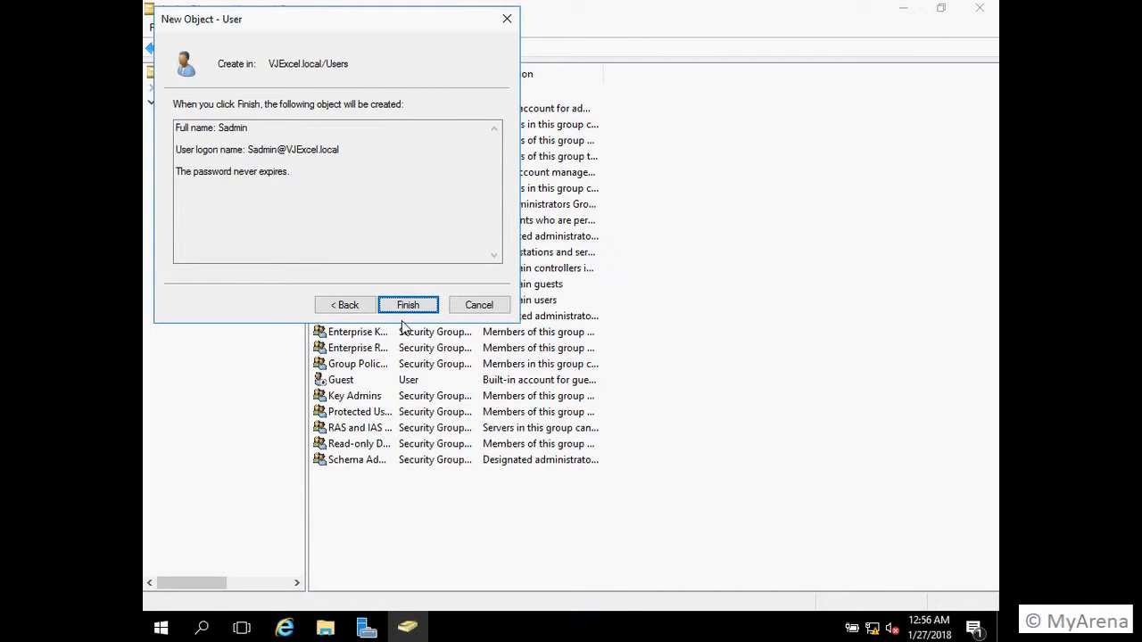
pyautogui.click(408, 304)
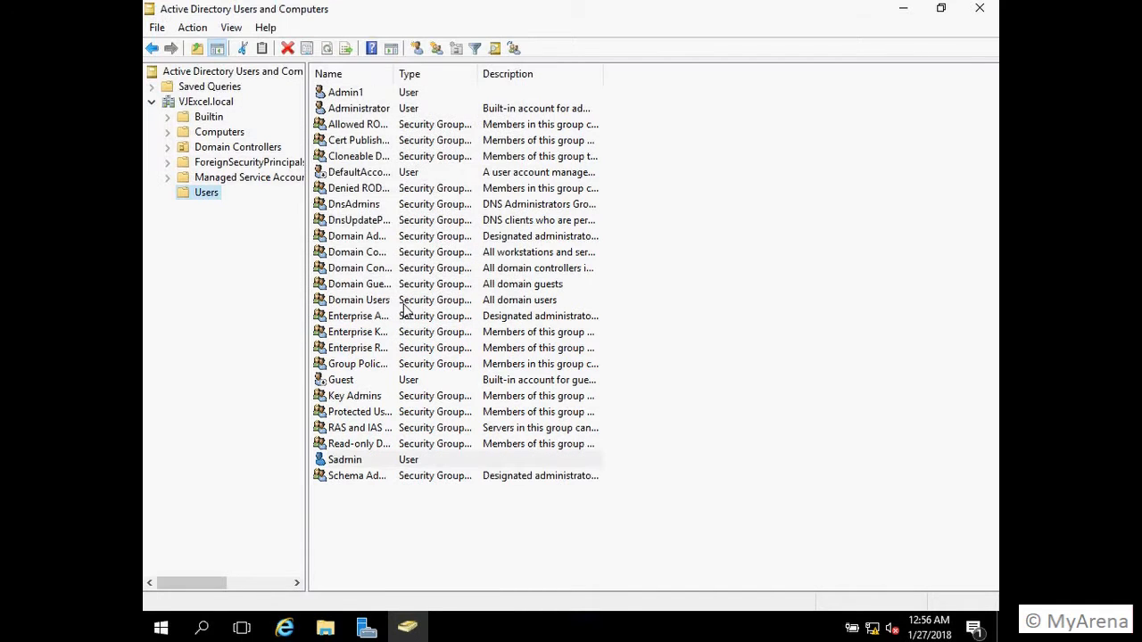
# Step: On Sadmin's Member Of tab, add a group by entering 'admin' and checking the name
pyautogui.rightClick(340, 463)
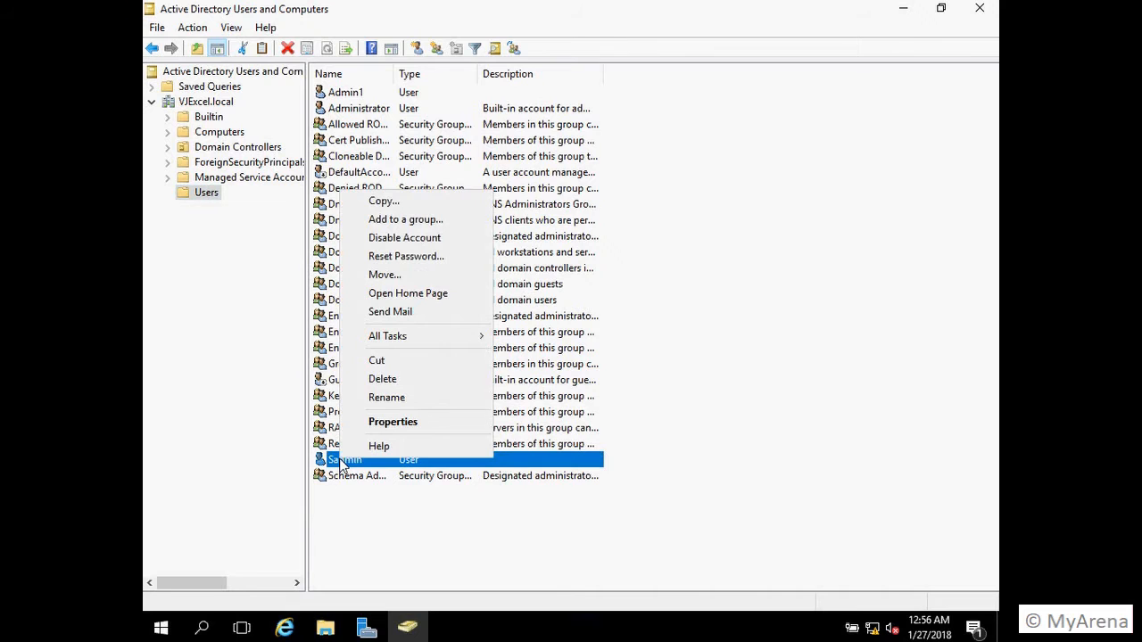
pyautogui.click(376, 424)
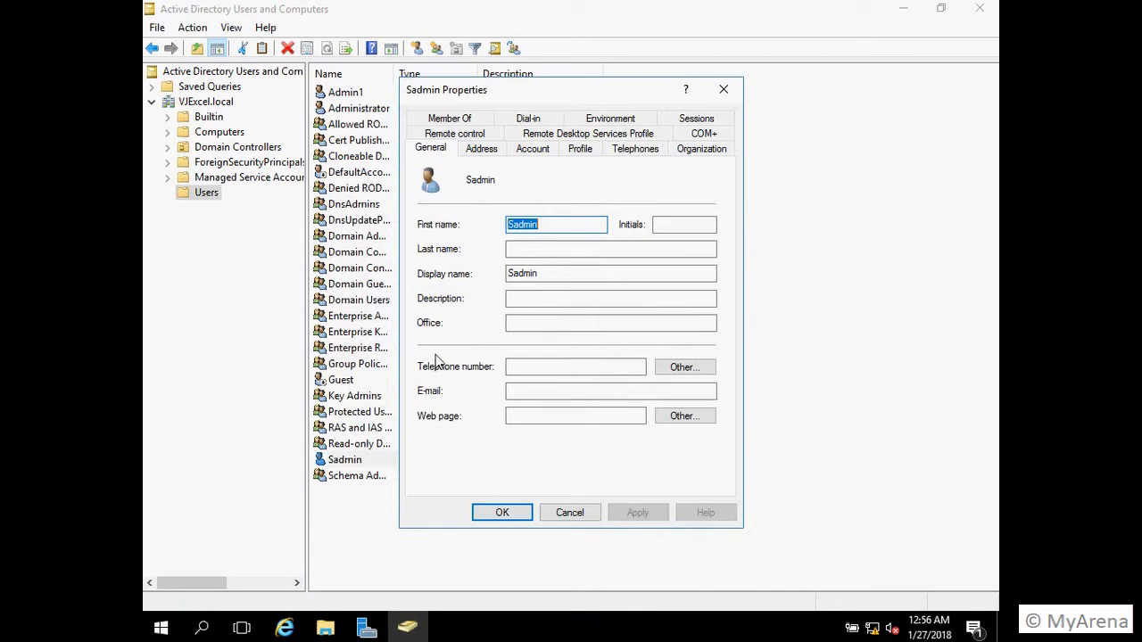
pyautogui.click(456, 120)
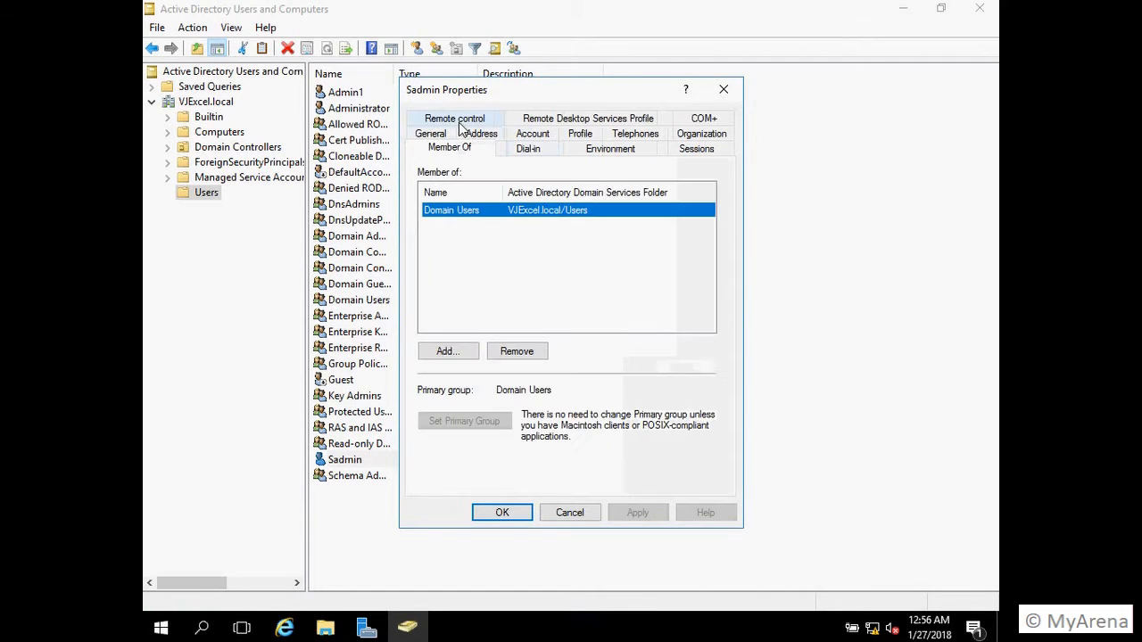
pyautogui.click(459, 355)
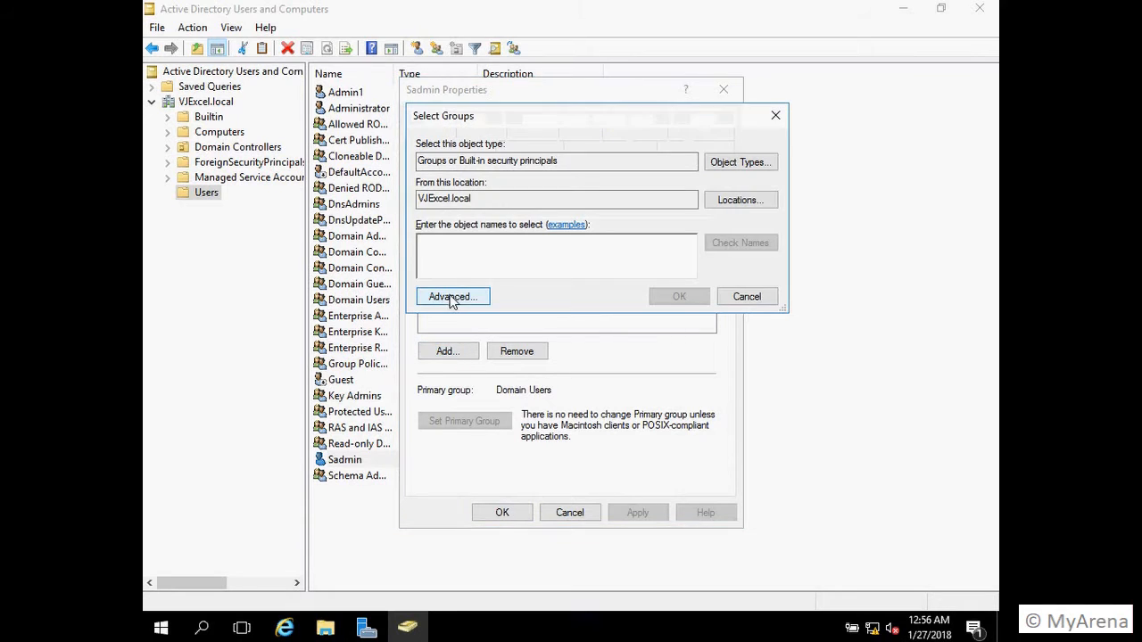
pyautogui.write('admin')
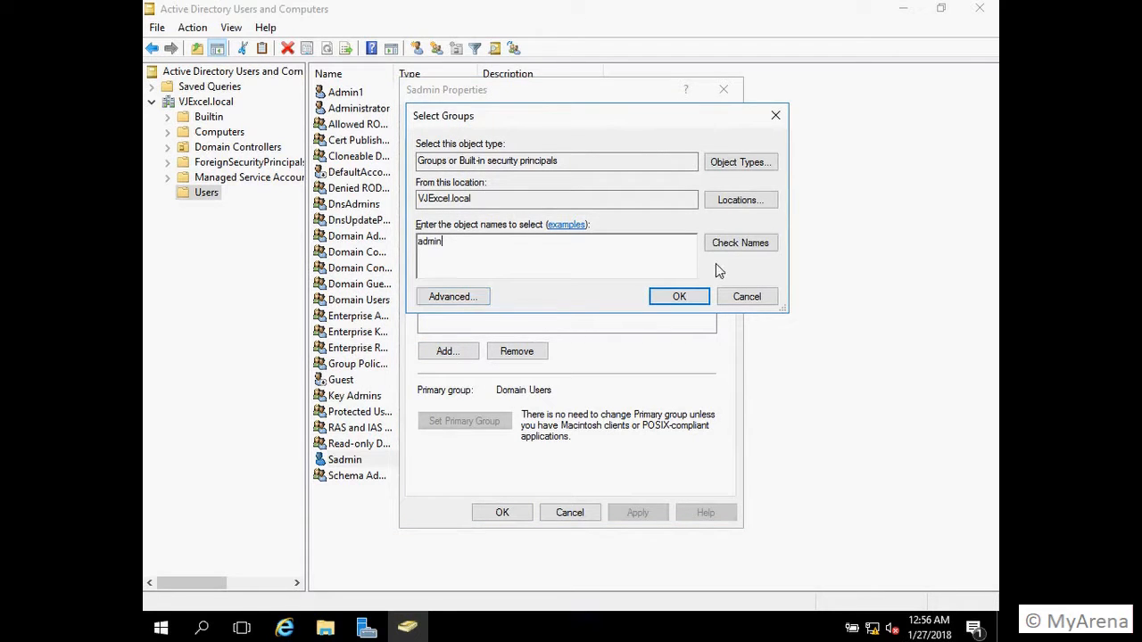
pyautogui.click(738, 250)
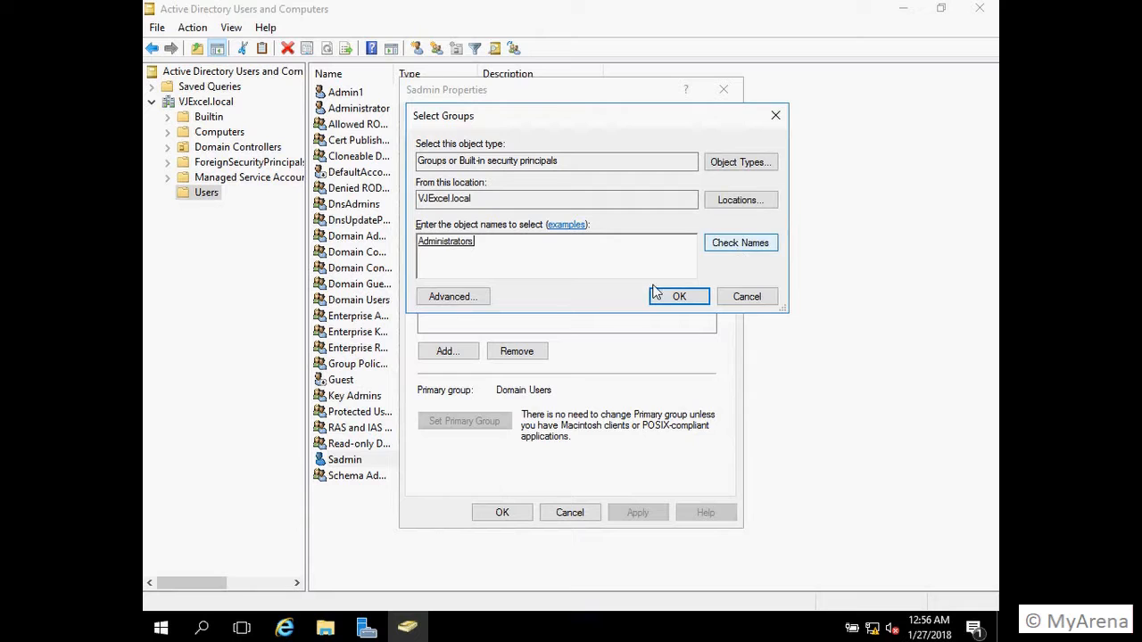
# Step: Replace it with Domain Admins, save Sadmin's properties, and close Active Directory Users and Computers
pyautogui.doubleClick(458, 247)
pyautogui.press('BackSpace')
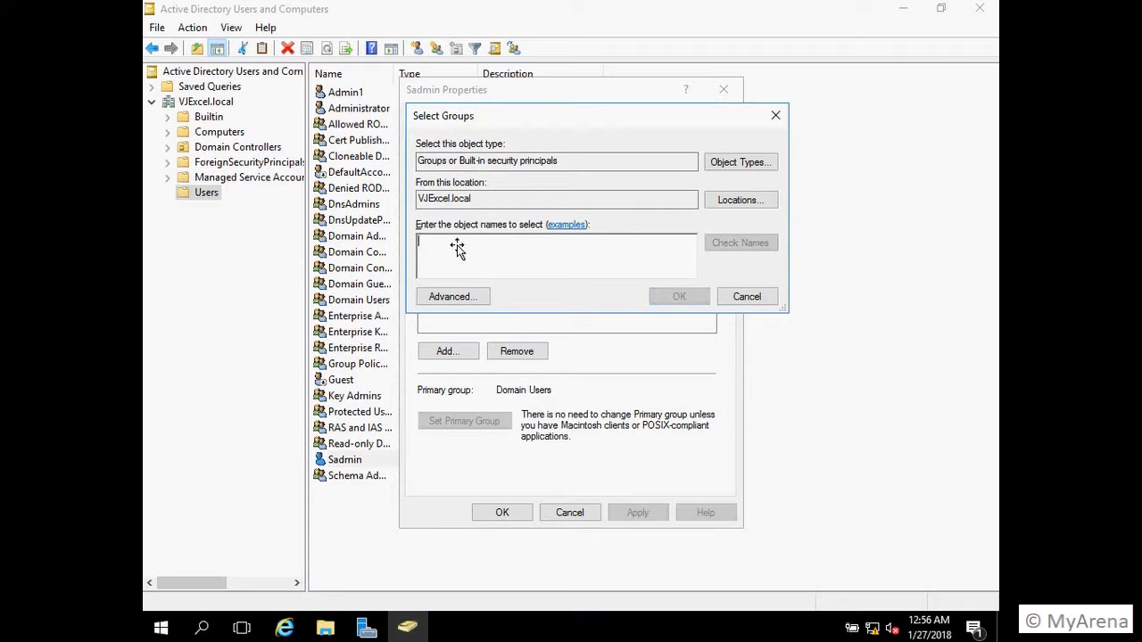
pyautogui.write('domain admin')
pyautogui.click(761, 253)
pyautogui.click(666, 310)
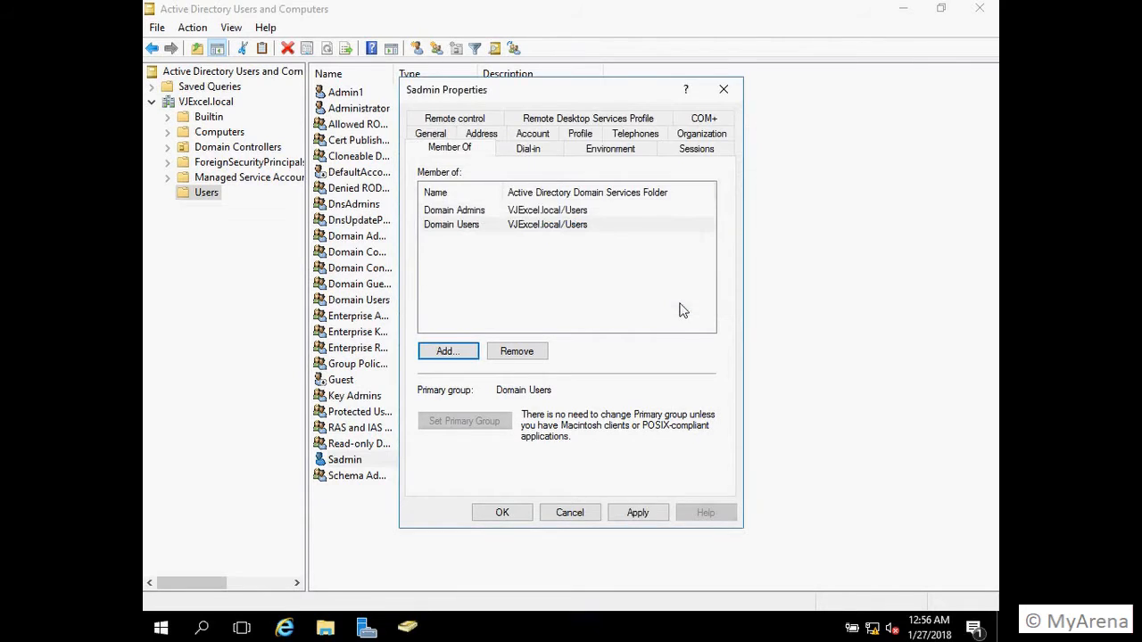
pyautogui.click(521, 521)
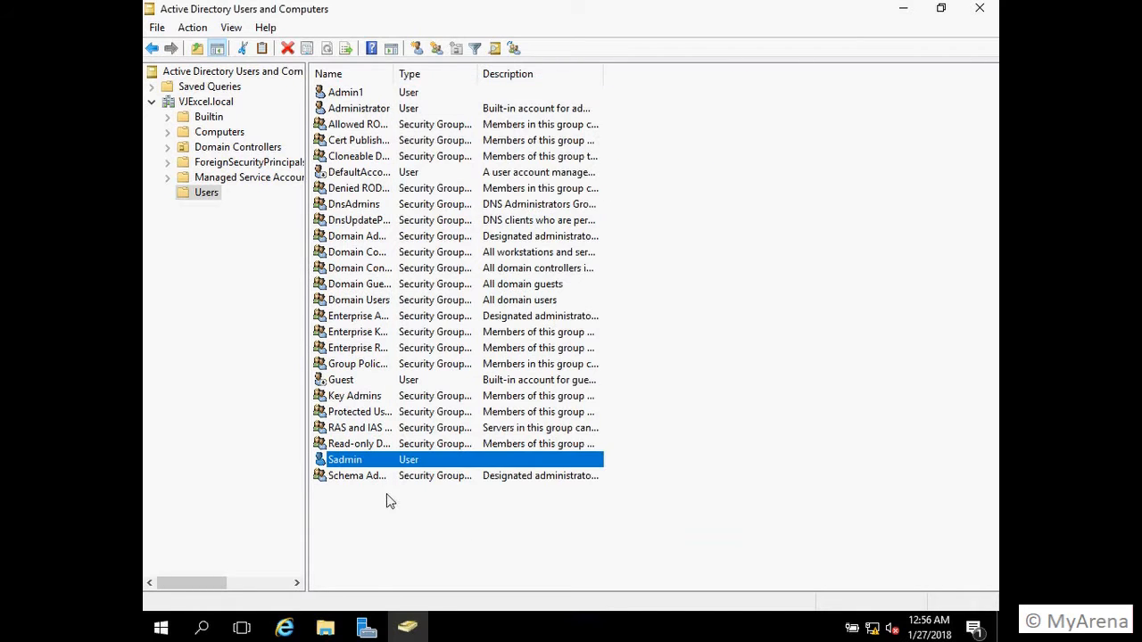
pyautogui.click(986, 7)
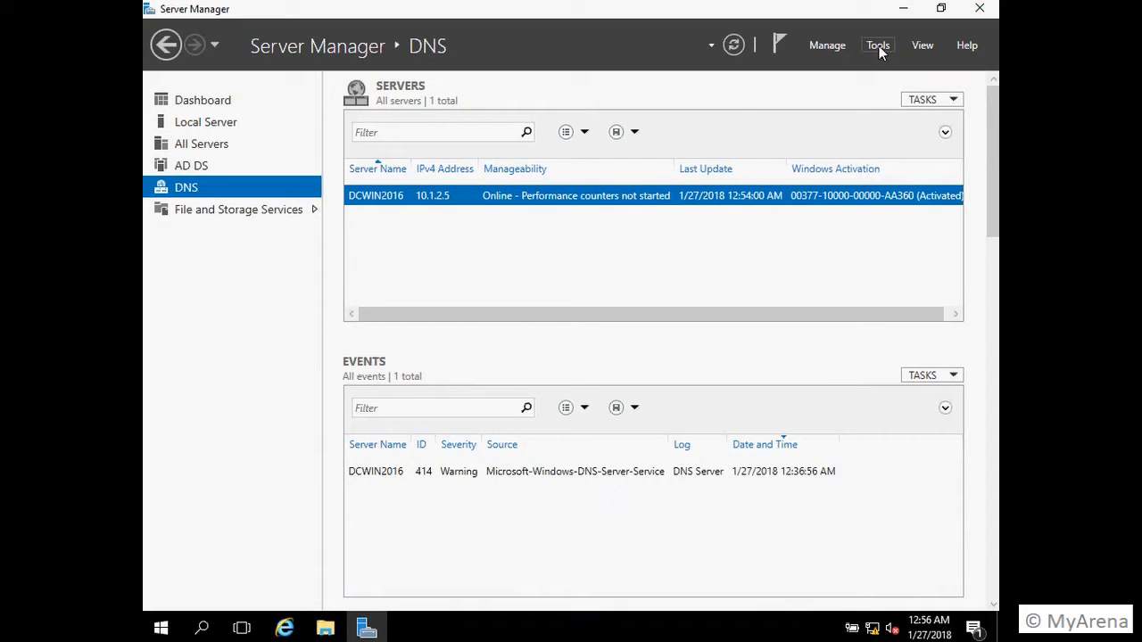
# Step: Launch Active Directory Administrative Center, maximize it, and select the VJExcel (local) domain
pyautogui.click(879, 46)
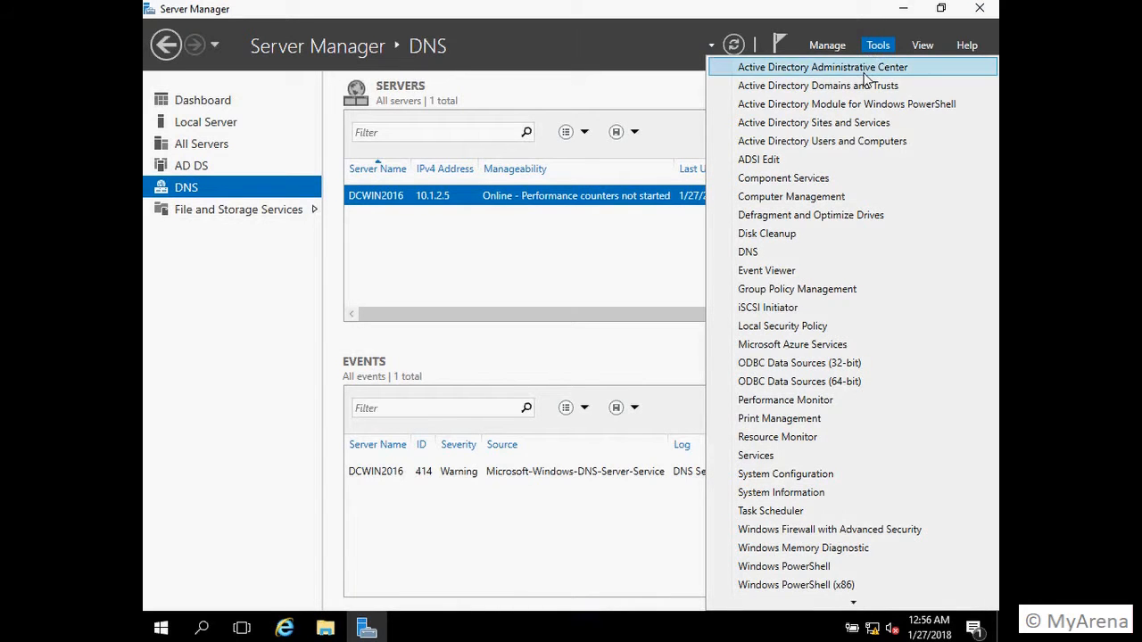
pyautogui.click(857, 69)
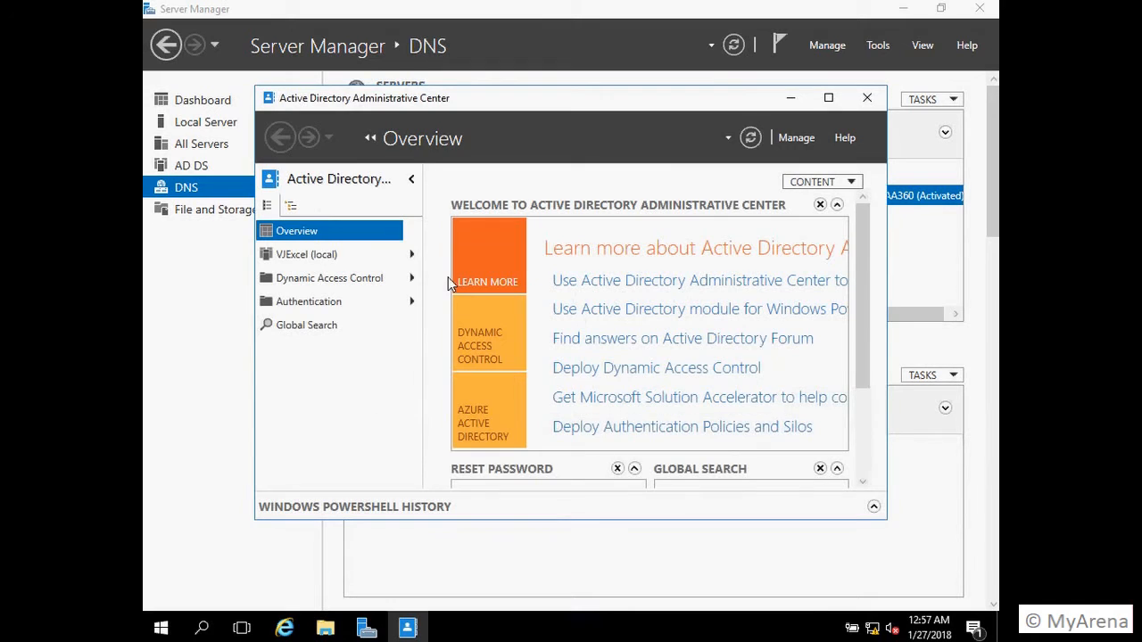
pyautogui.click(828, 97)
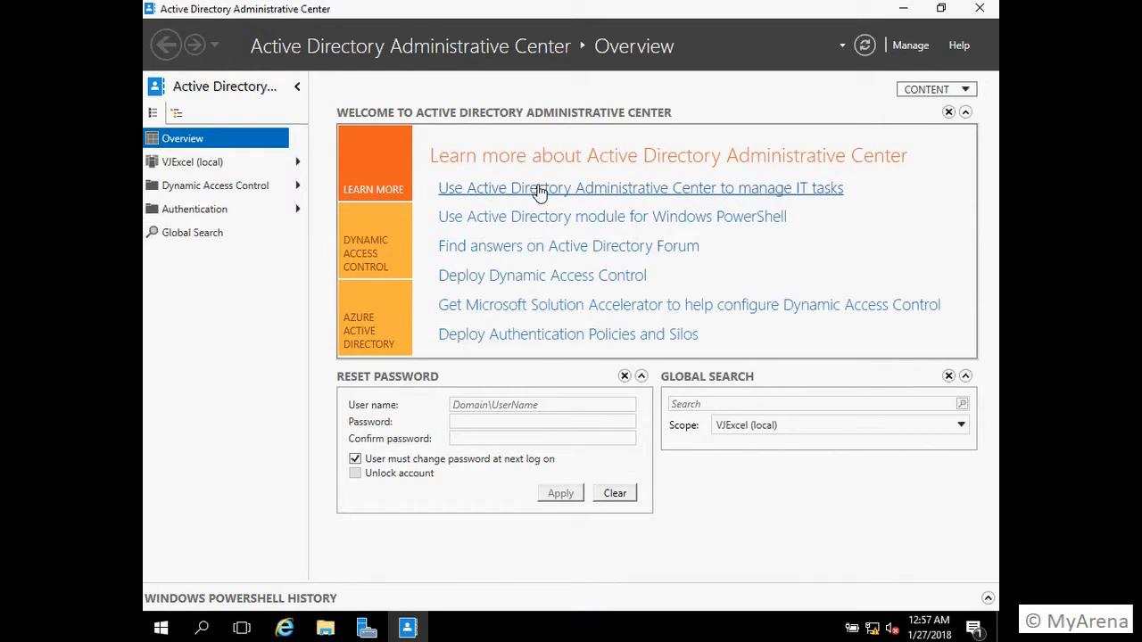
pyautogui.click(227, 164)
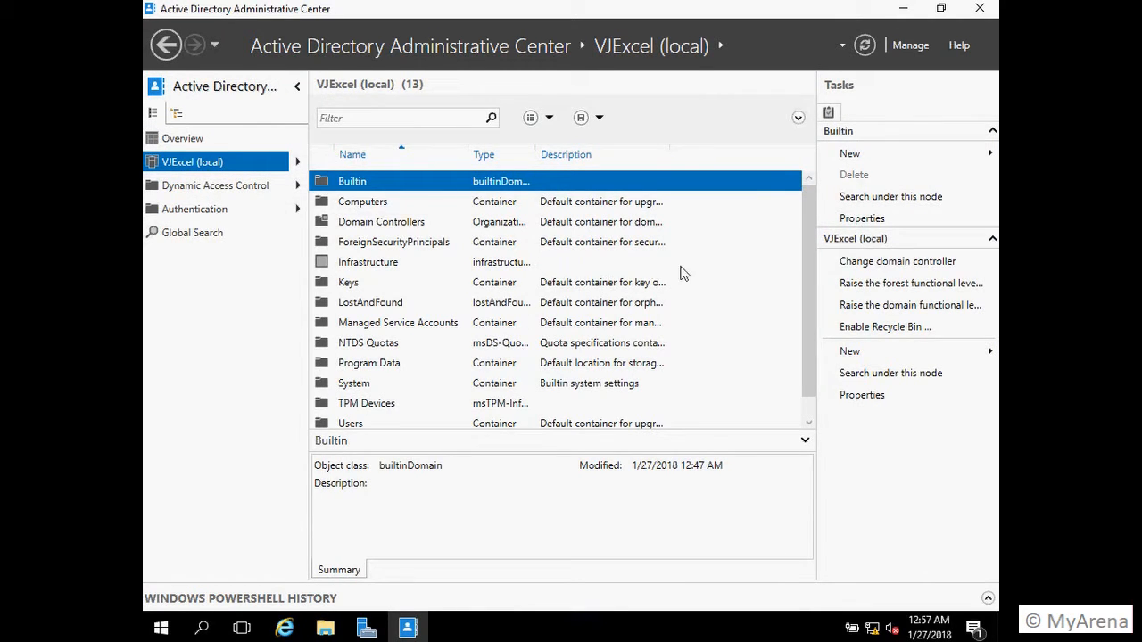
# Step: Raise the forest functional level to Windows Server 2016 and confirm the change
pyautogui.click(904, 284)
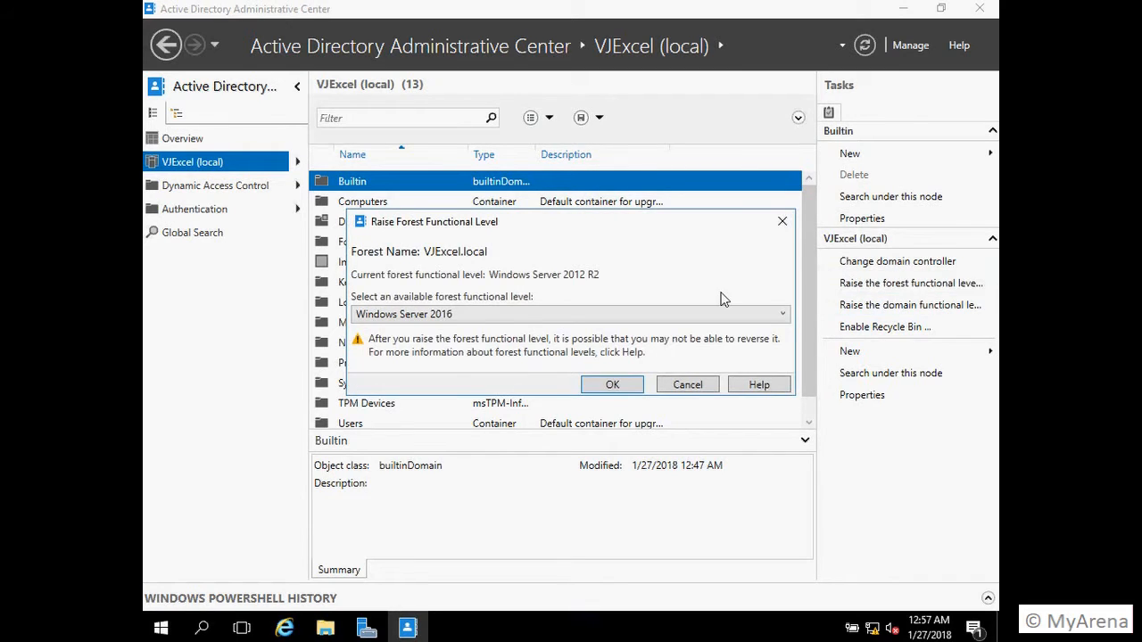
pyautogui.click(631, 384)
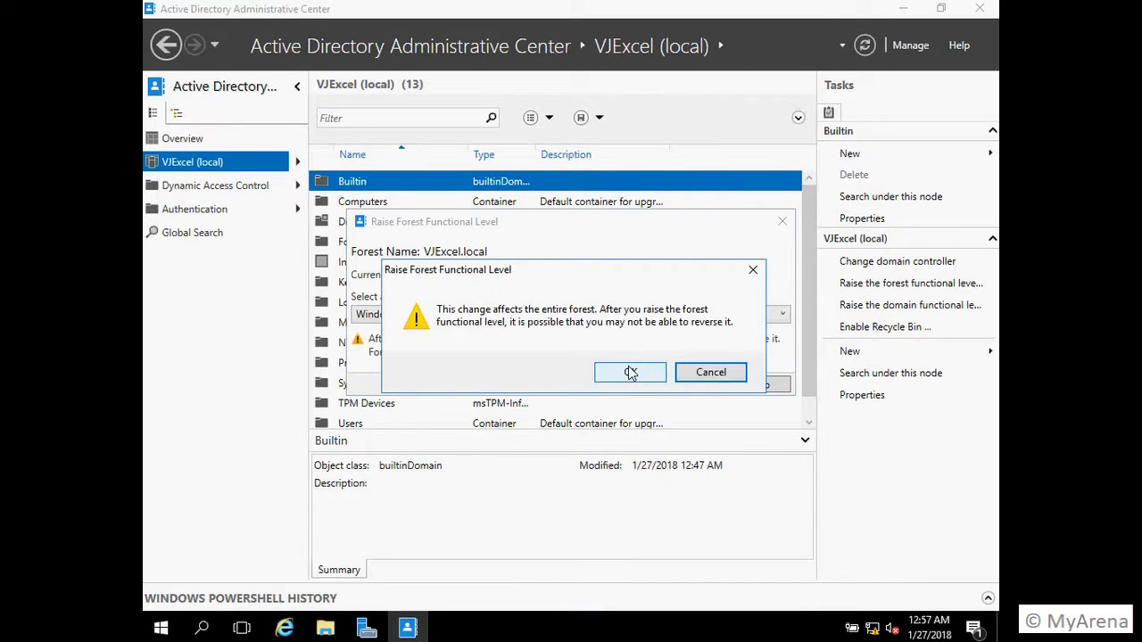
pyautogui.click(630, 375)
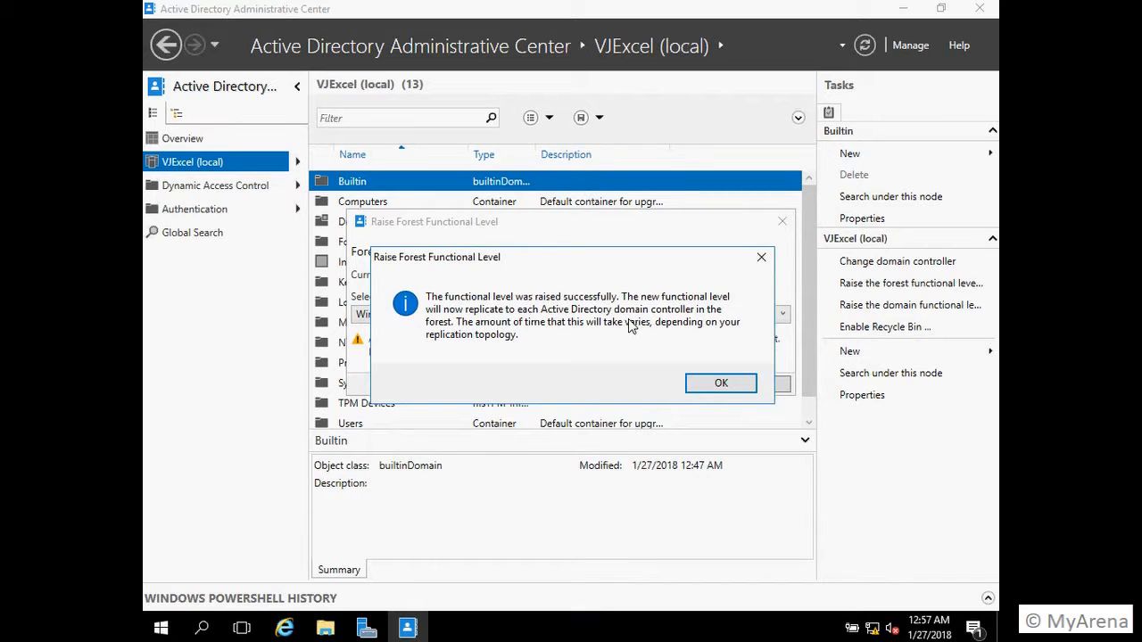
pyautogui.click(724, 382)
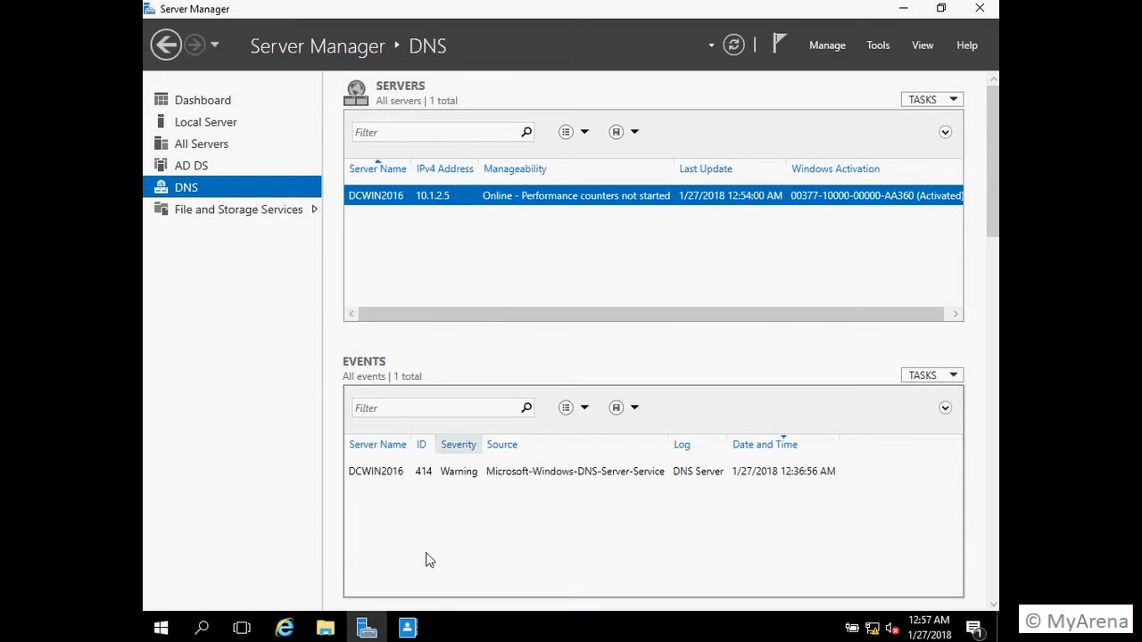
# Step: Check that domain and forest levels both read Windows Server 2016, then close the Administrative Center
pyautogui.click(411, 628)
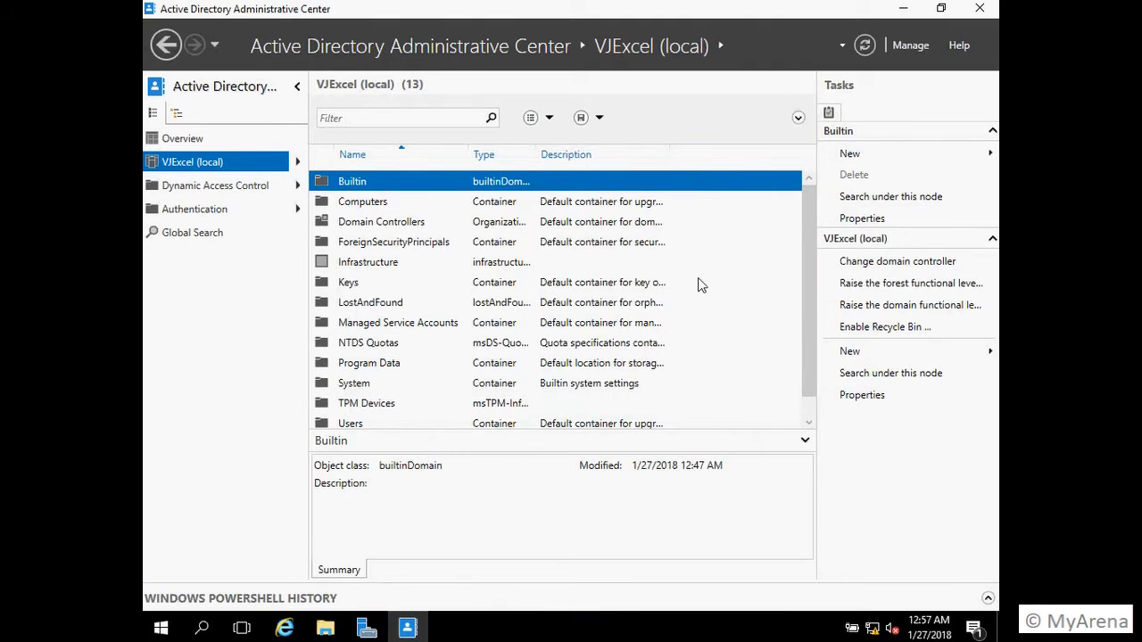
pyautogui.click(903, 307)
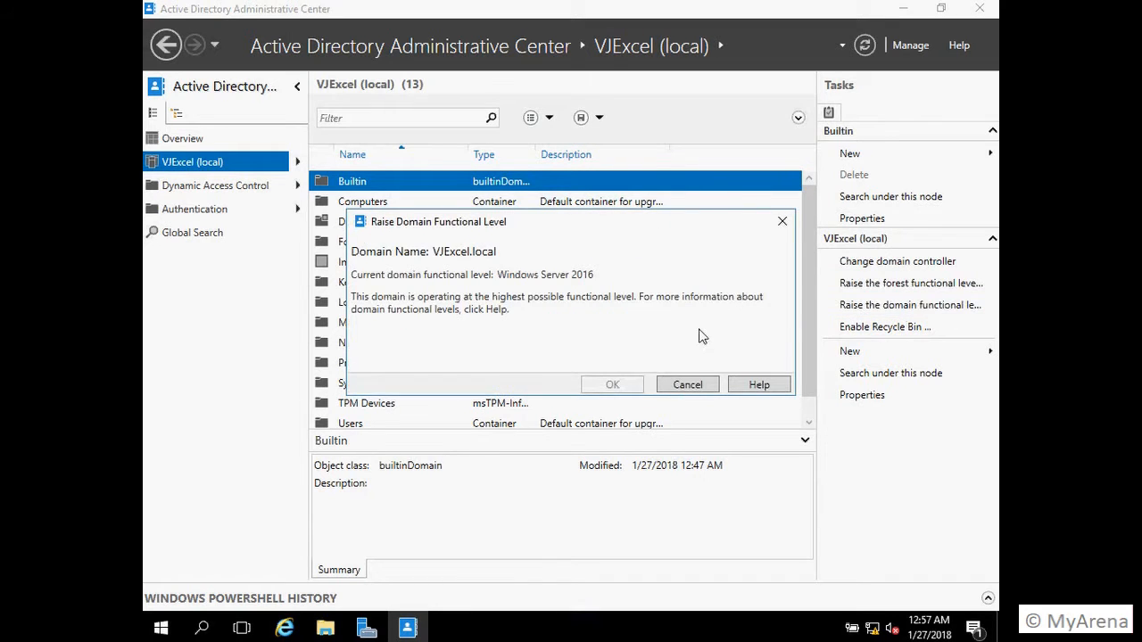
pyautogui.click(688, 385)
pyautogui.click(908, 282)
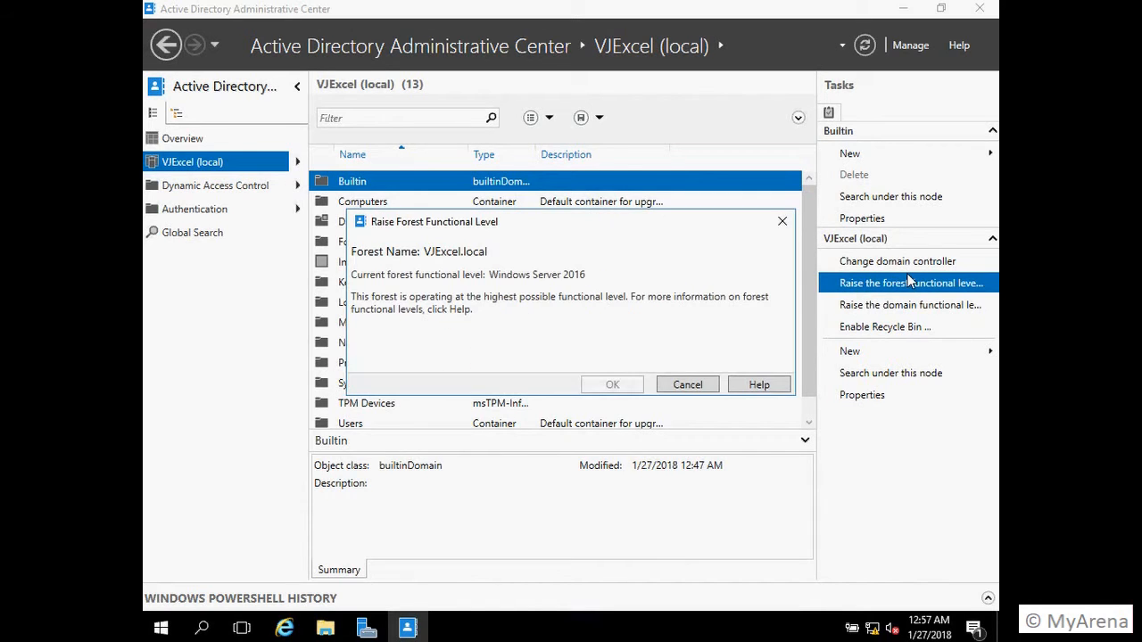
pyautogui.click(689, 385)
pyautogui.click(906, 284)
pyautogui.click(915, 313)
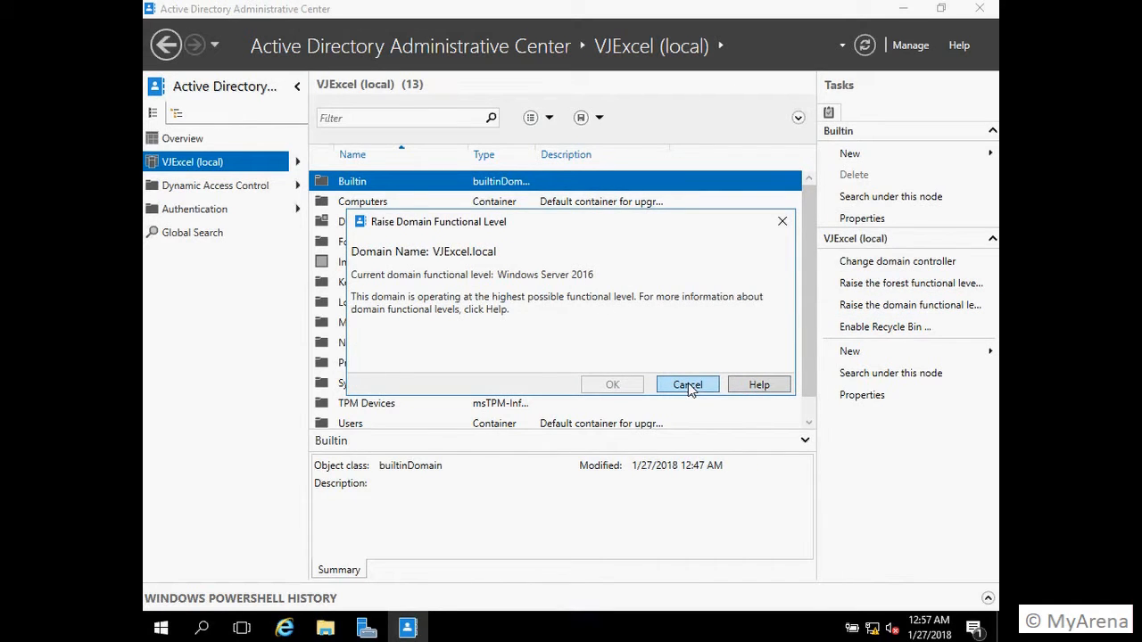
pyautogui.click(779, 224)
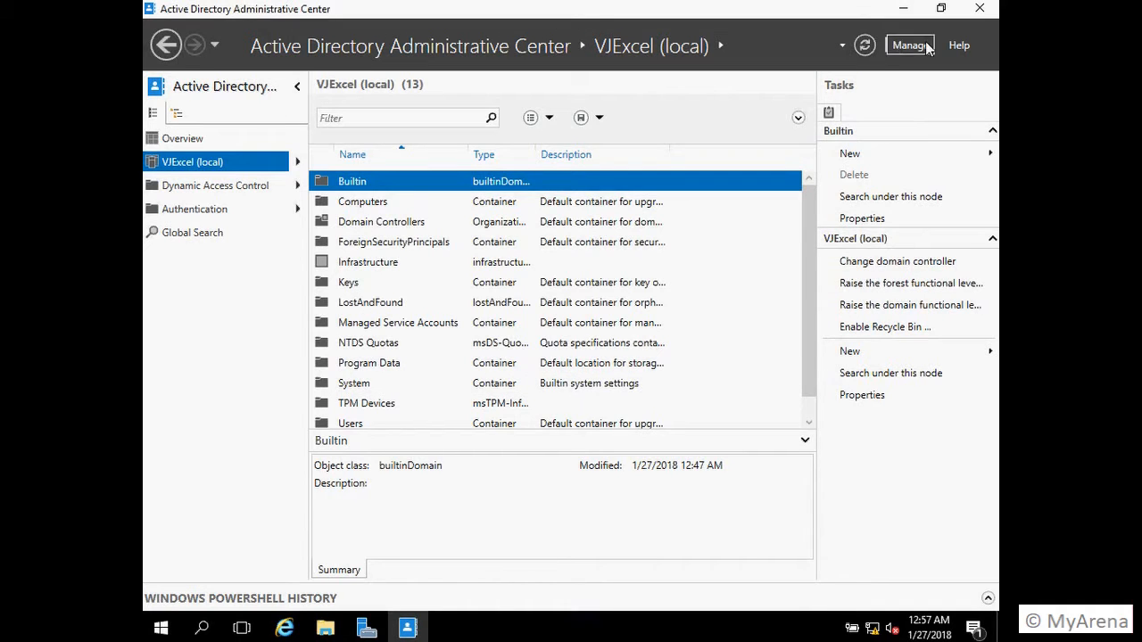
pyautogui.click(980, 8)
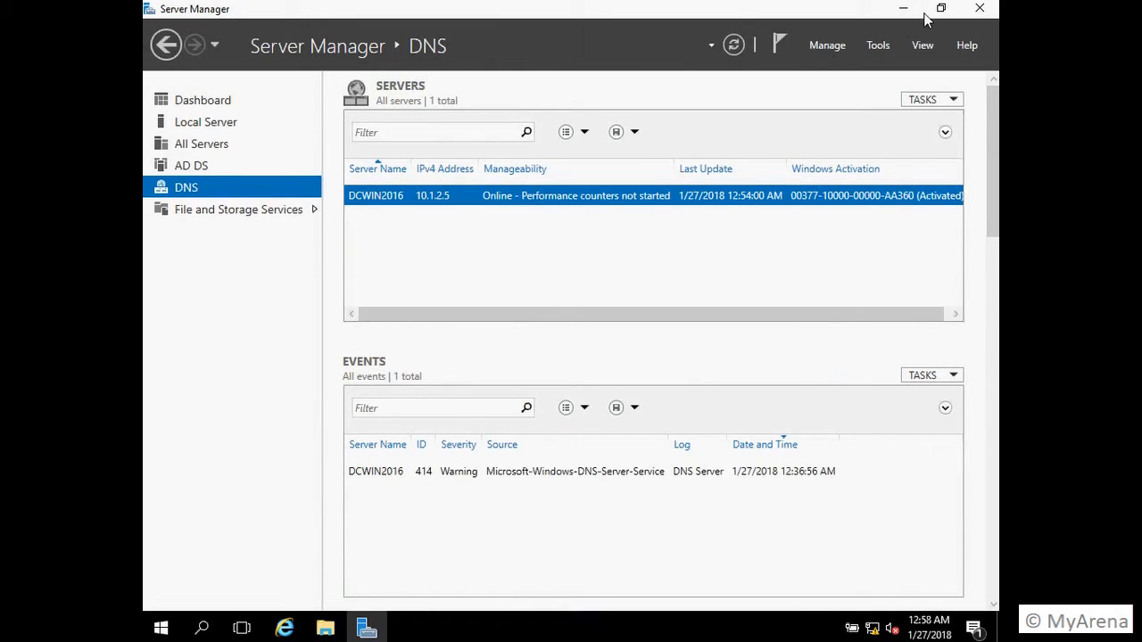
# Step: Launch Group Policy Management, expand the VJExcel.local forest, and browse Group Policy Modeling and Results
pyautogui.click(877, 47)
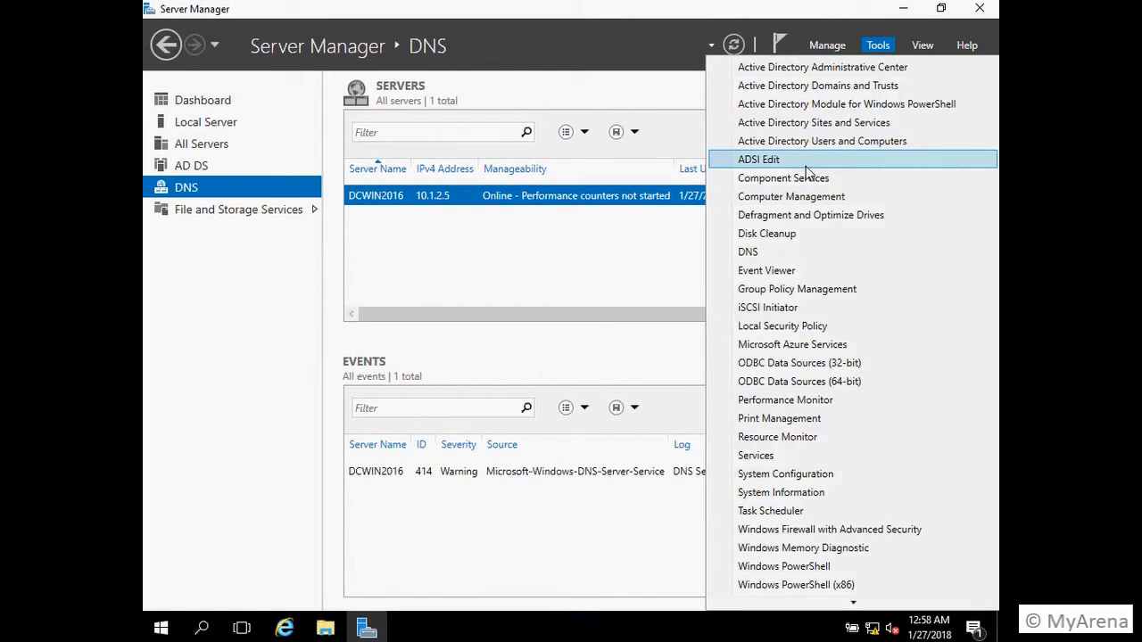
pyautogui.click(789, 290)
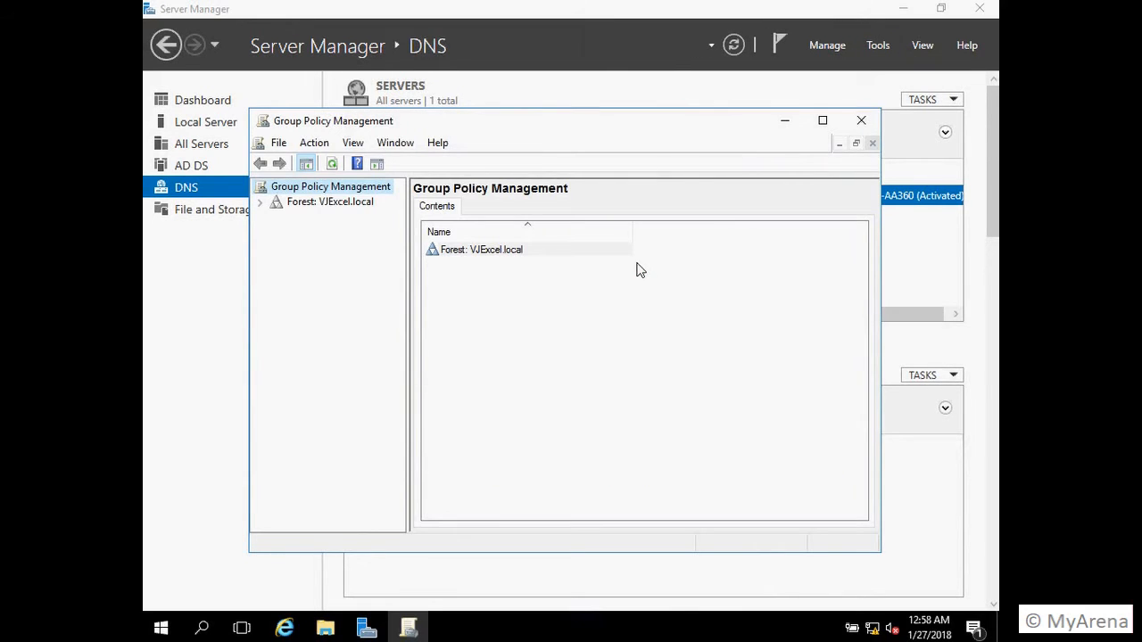
pyautogui.click(257, 207)
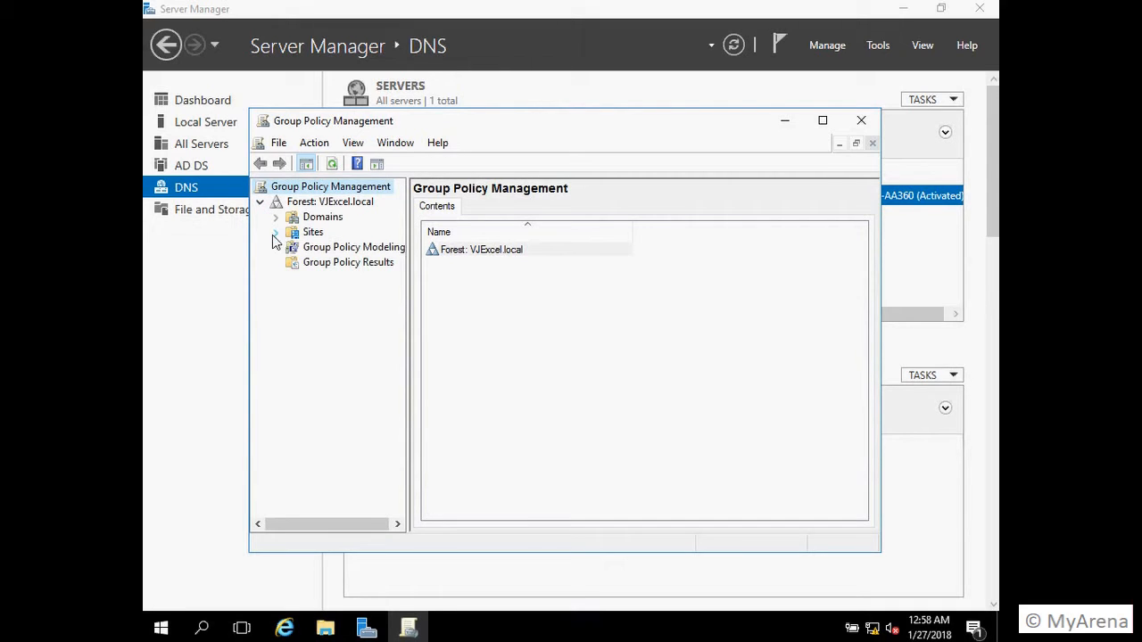
pyautogui.click(323, 249)
pyautogui.click(349, 266)
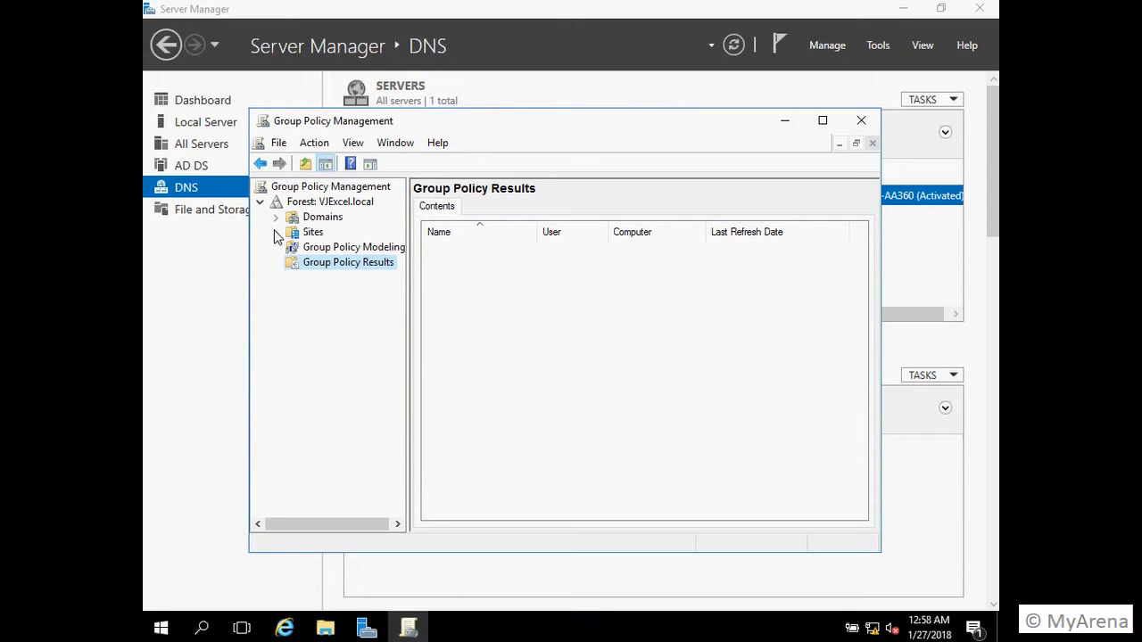
pyautogui.click(331, 247)
# Step: Open the VJExcel.local Default Domain Policy, view its Details and Settings tabs, then minimize the console
pyautogui.click(275, 217)
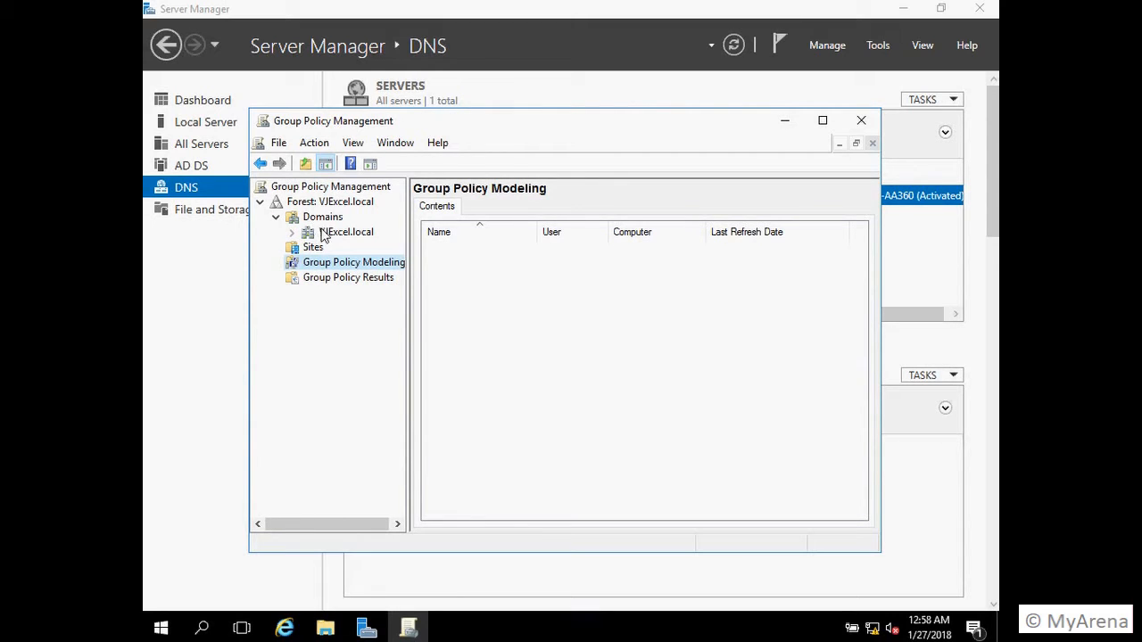
pyautogui.click(292, 232)
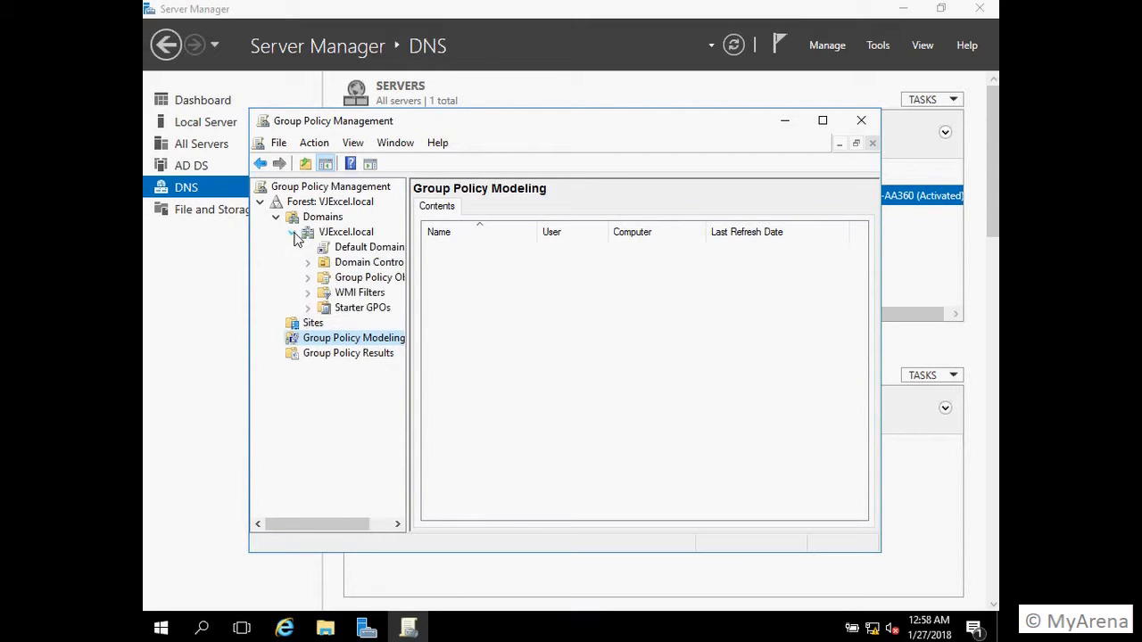
pyautogui.click(357, 247)
pyautogui.click(712, 379)
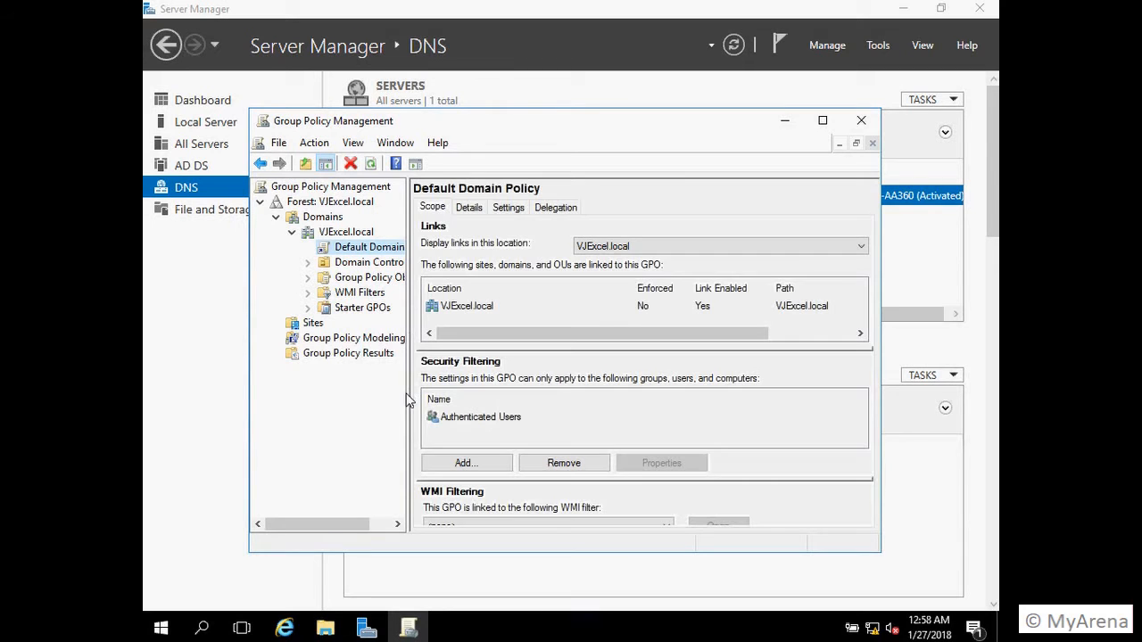
pyautogui.click(473, 209)
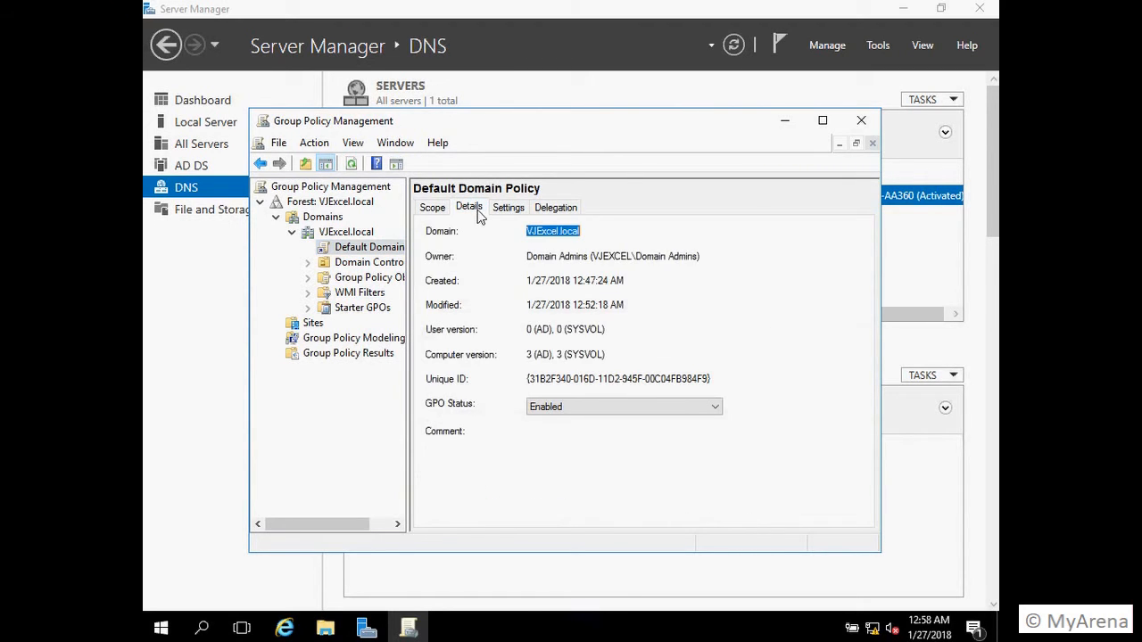
pyautogui.click(511, 208)
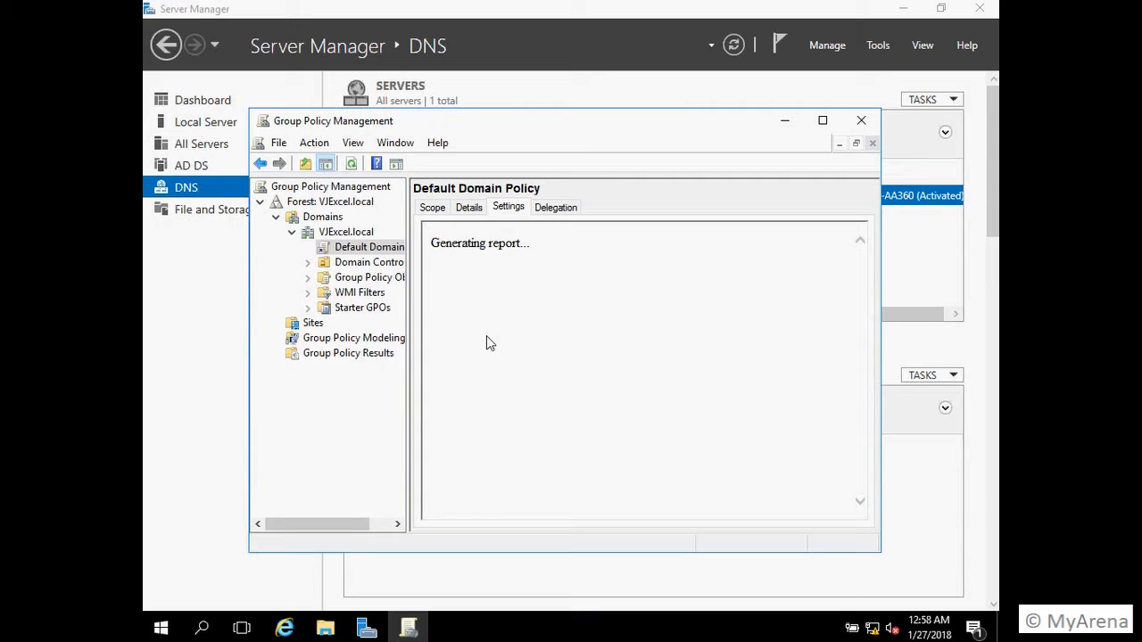
pyautogui.click(823, 119)
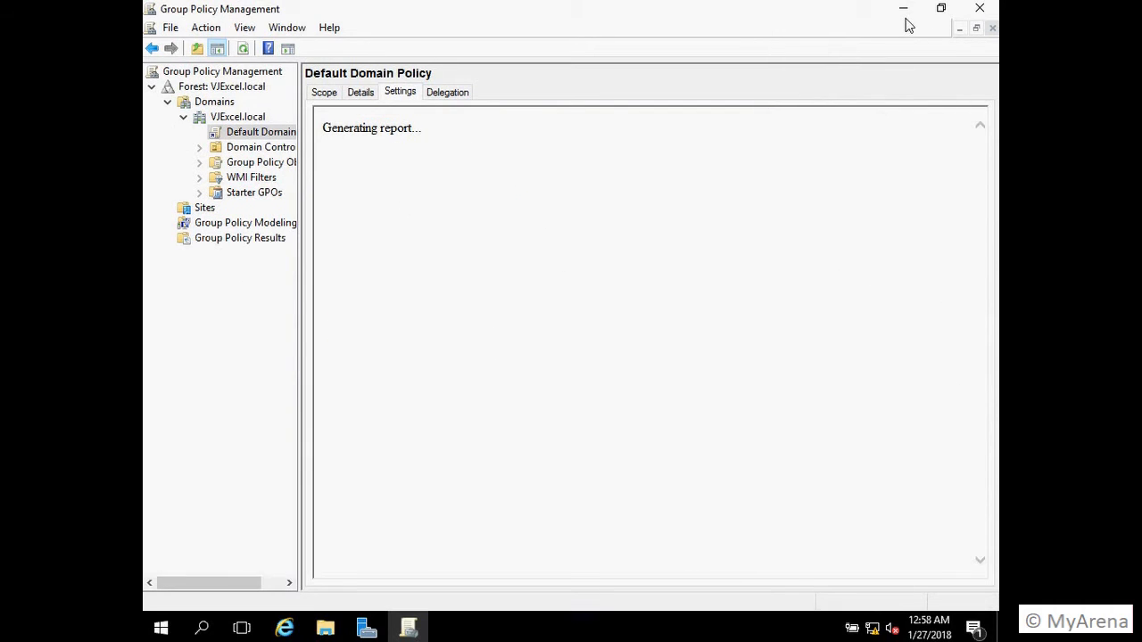
pyautogui.click(904, 10)
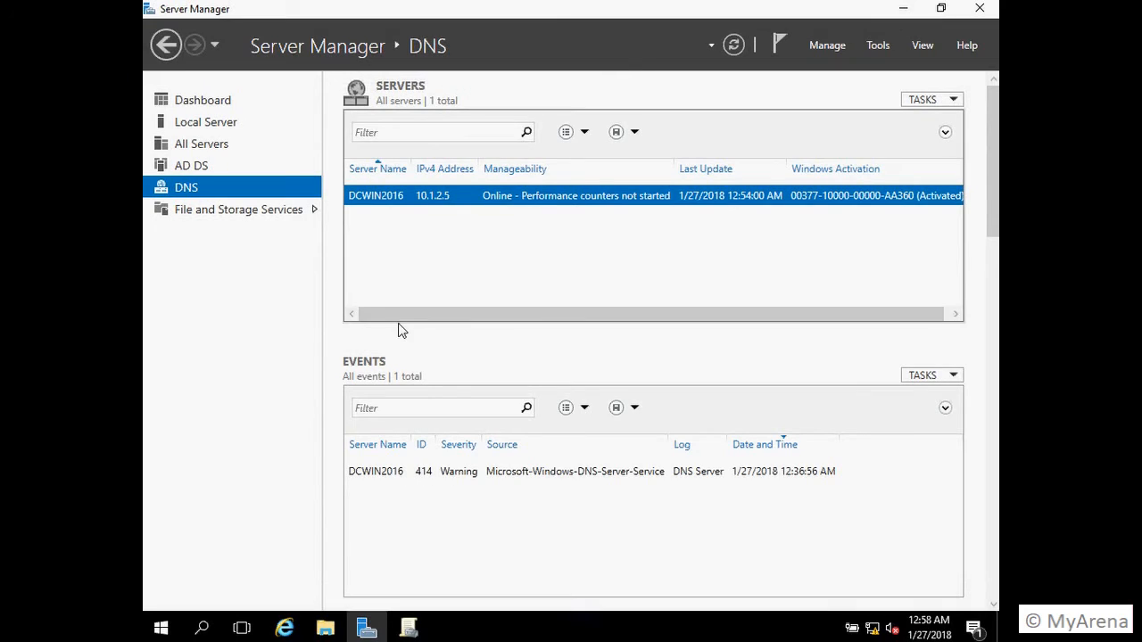
# Step: Launch Active Directory Sites and Services from Tools and switch back to Group Policy Management
pyautogui.click(882, 45)
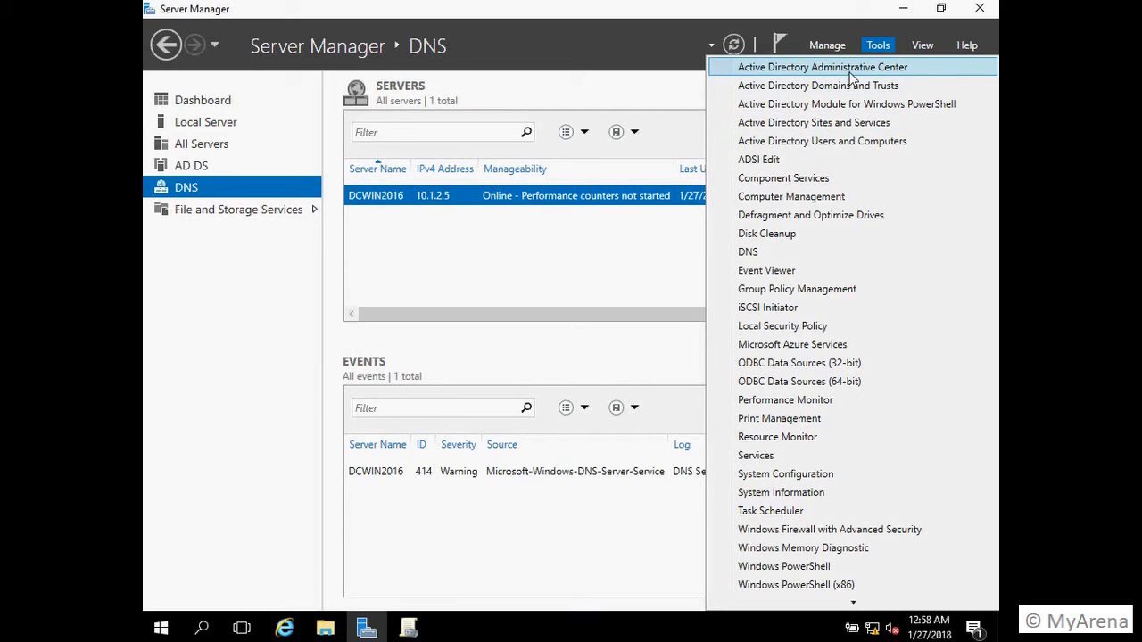
pyautogui.click(837, 124)
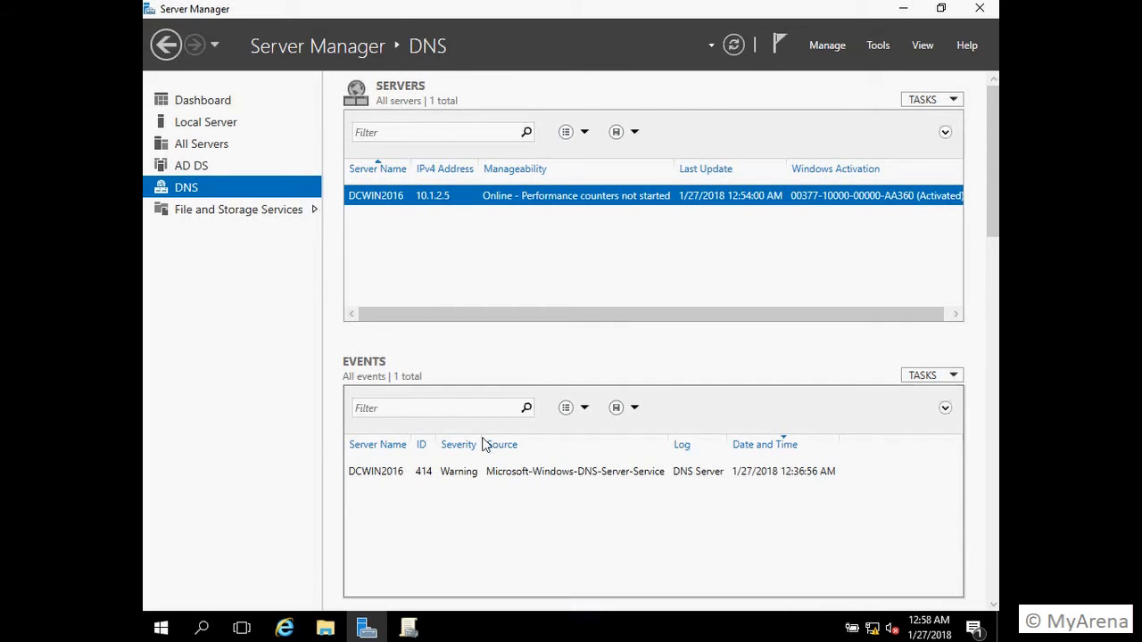
pyautogui.click(413, 631)
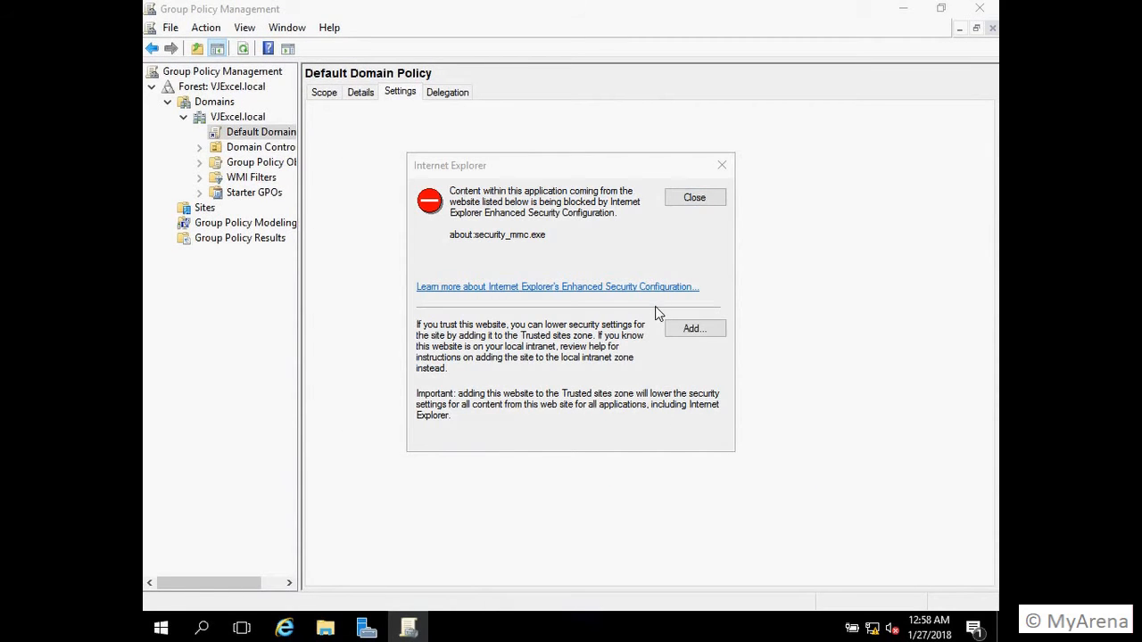
# Step: Add about:security_mmc.exe to Trusted sites, scroll the fully expanded settings report, then close Group Policy Management
pyautogui.click(693, 331)
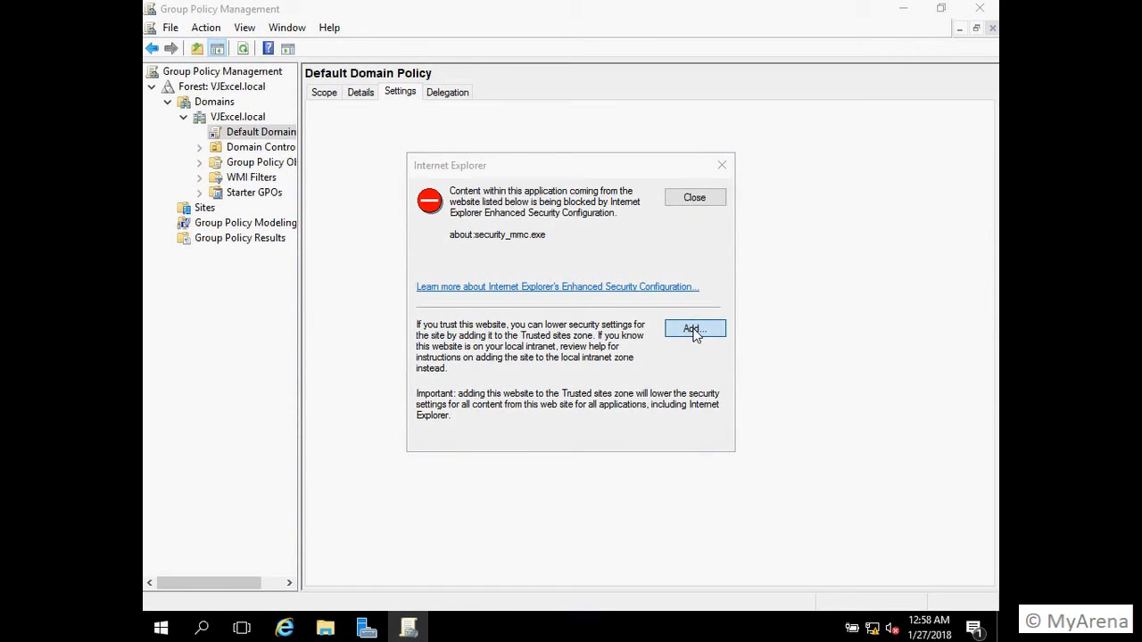
pyautogui.click(687, 274)
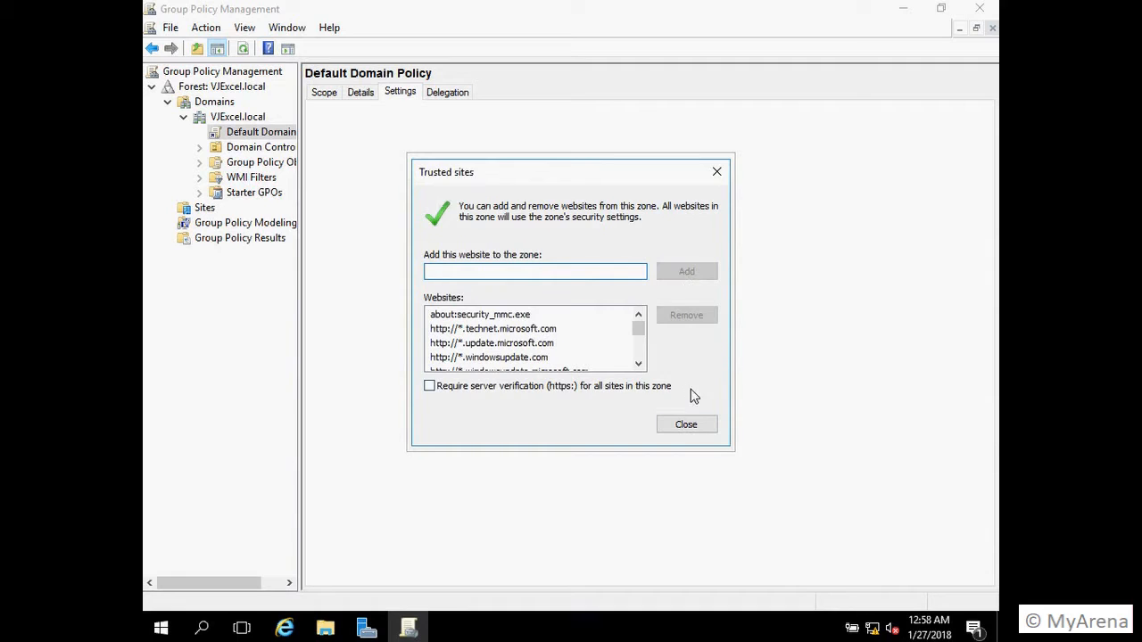
pyautogui.click(703, 423)
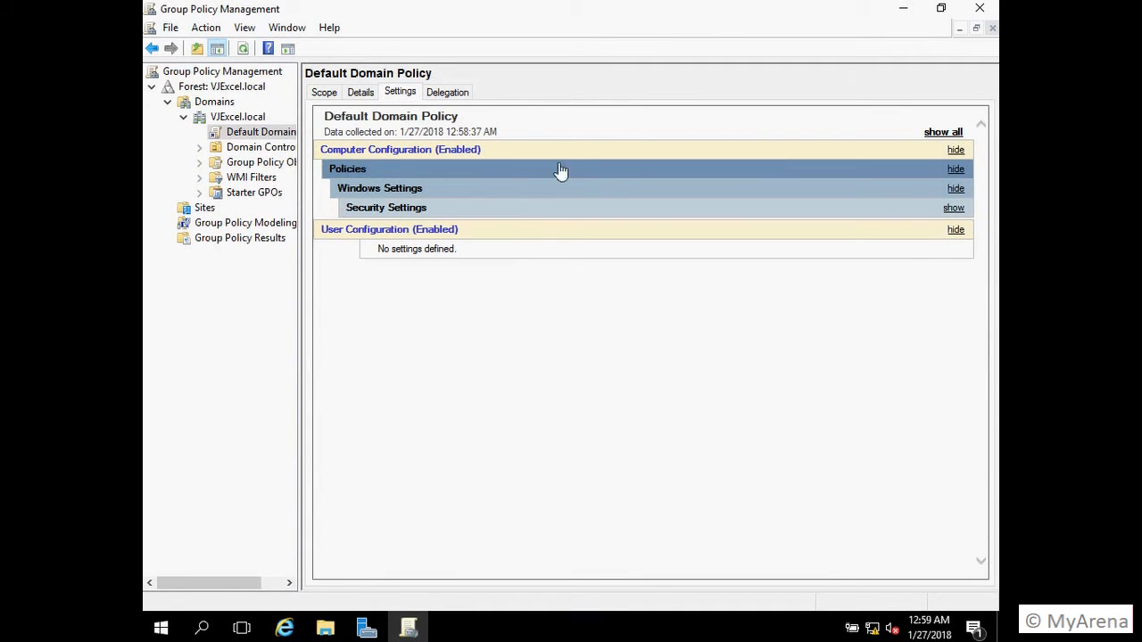
pyautogui.click(948, 134)
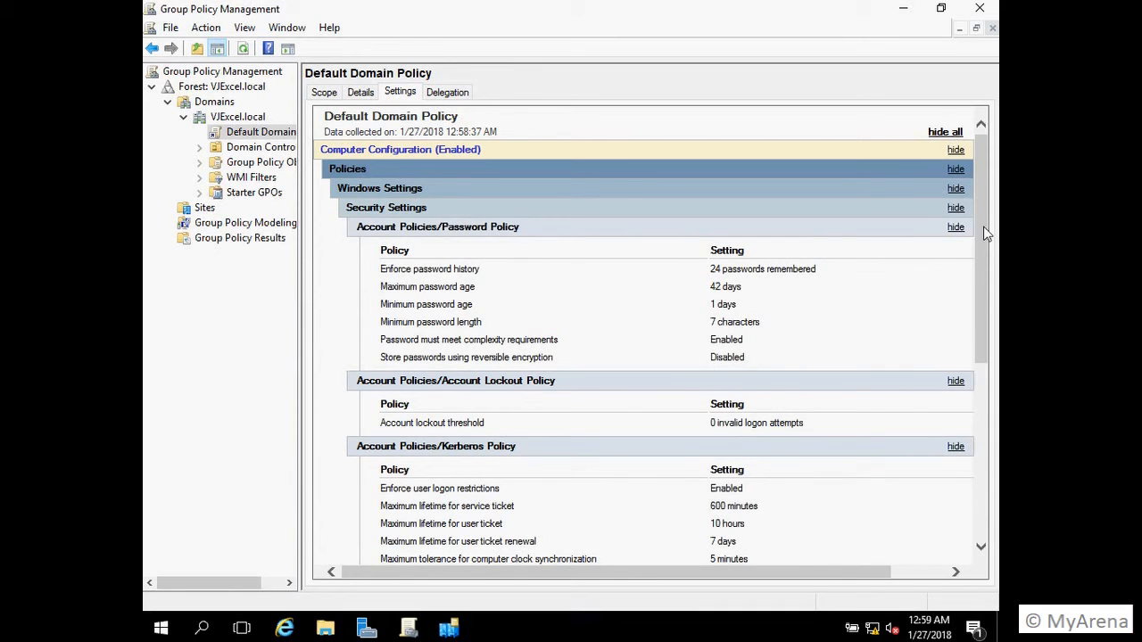
pyautogui.moveTo(986, 233); pyautogui.dragTo(982, 433)
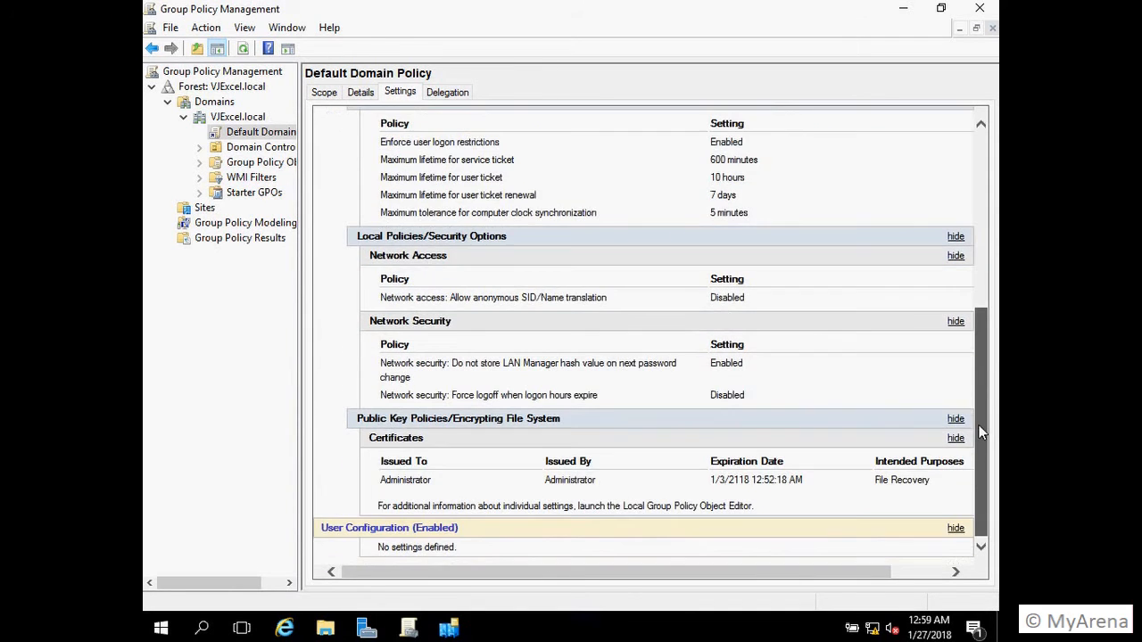
pyautogui.moveTo(980, 473); pyautogui.dragTo(957, 223)
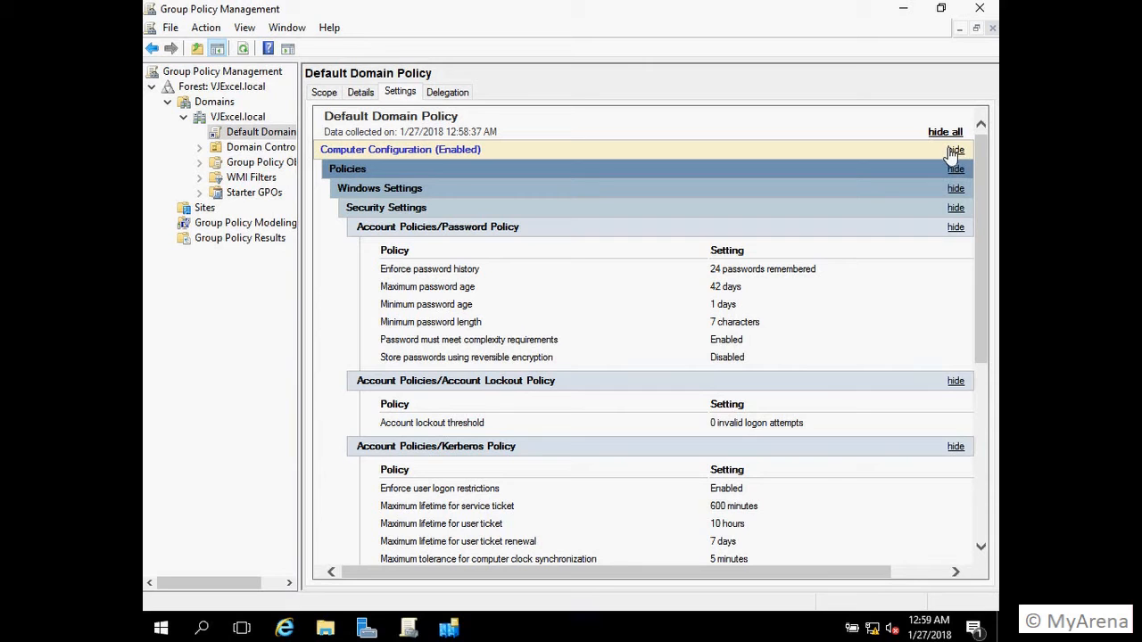
pyautogui.click(984, 10)
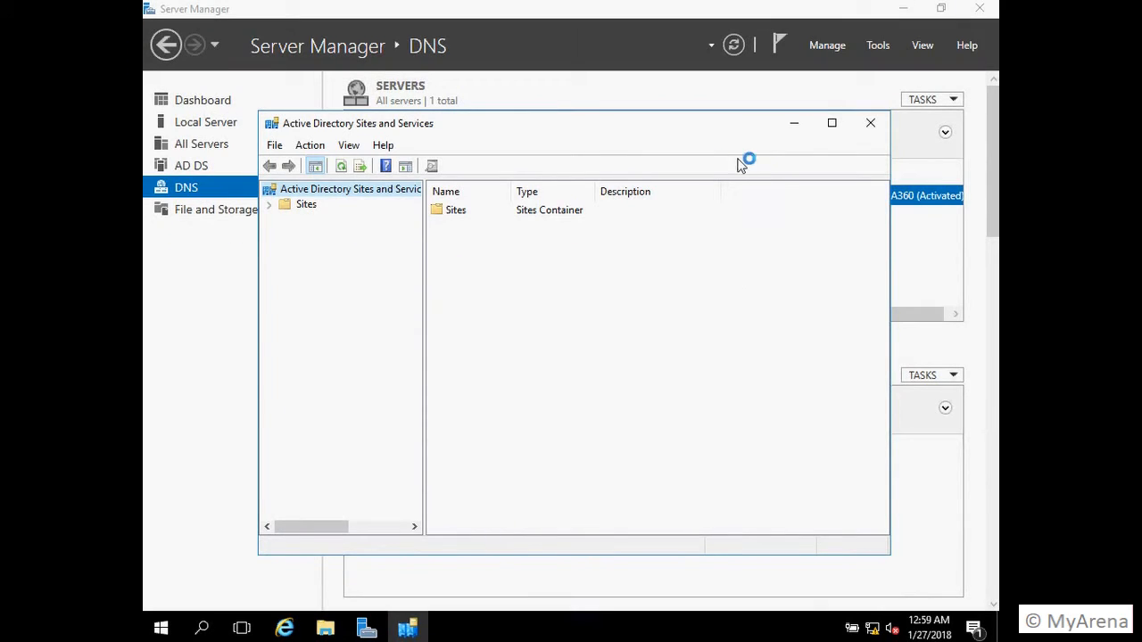
# Step: Expand Sites > Default-First-Site-Name > Servers > DCWIN2016 to show its NTDS Settings
pyautogui.click(269, 206)
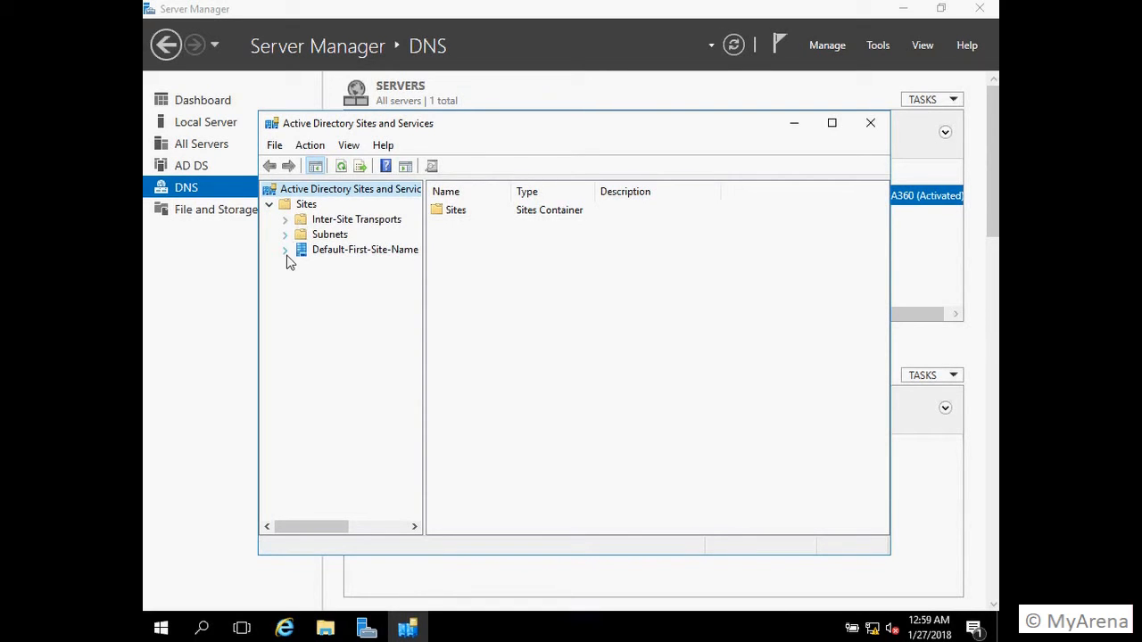
pyautogui.click(283, 252)
pyautogui.click(301, 267)
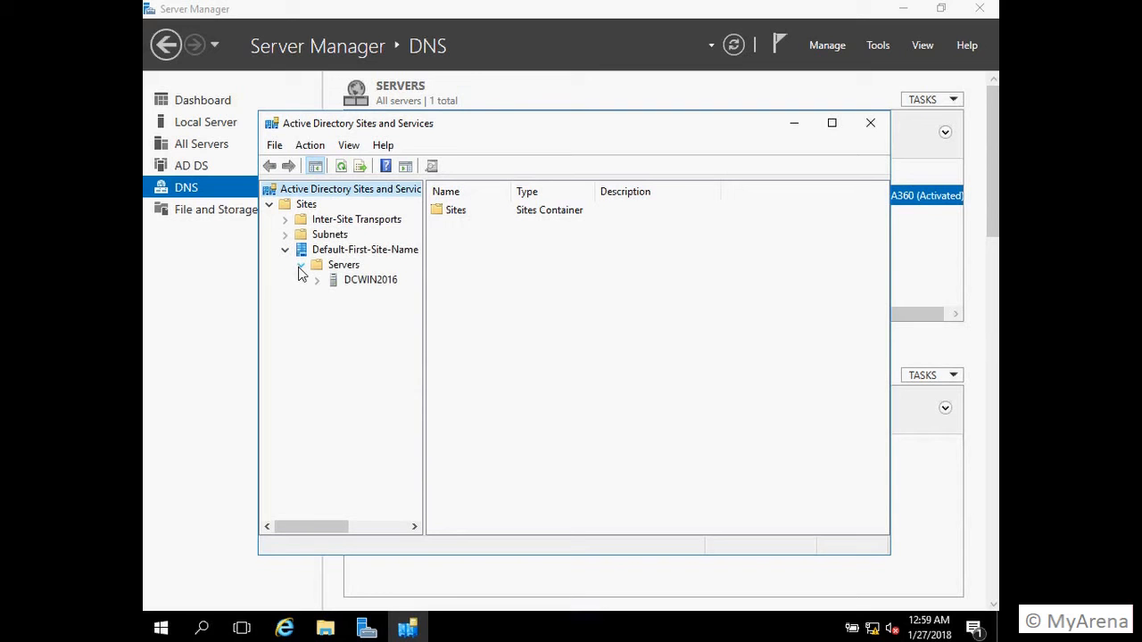
pyautogui.click(360, 284)
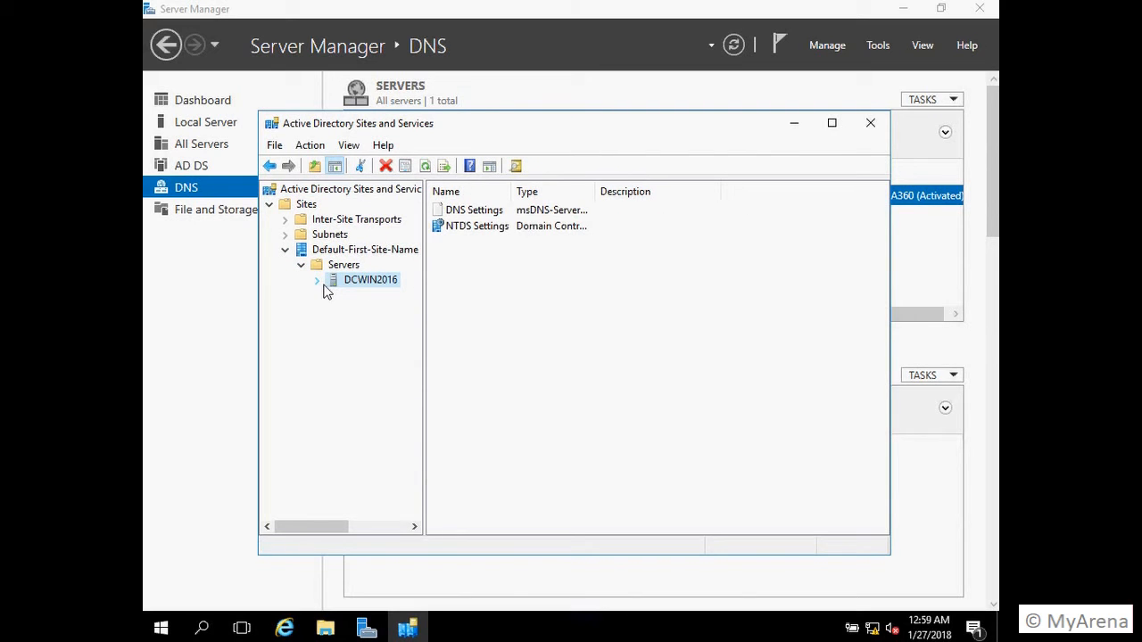
pyautogui.click(318, 282)
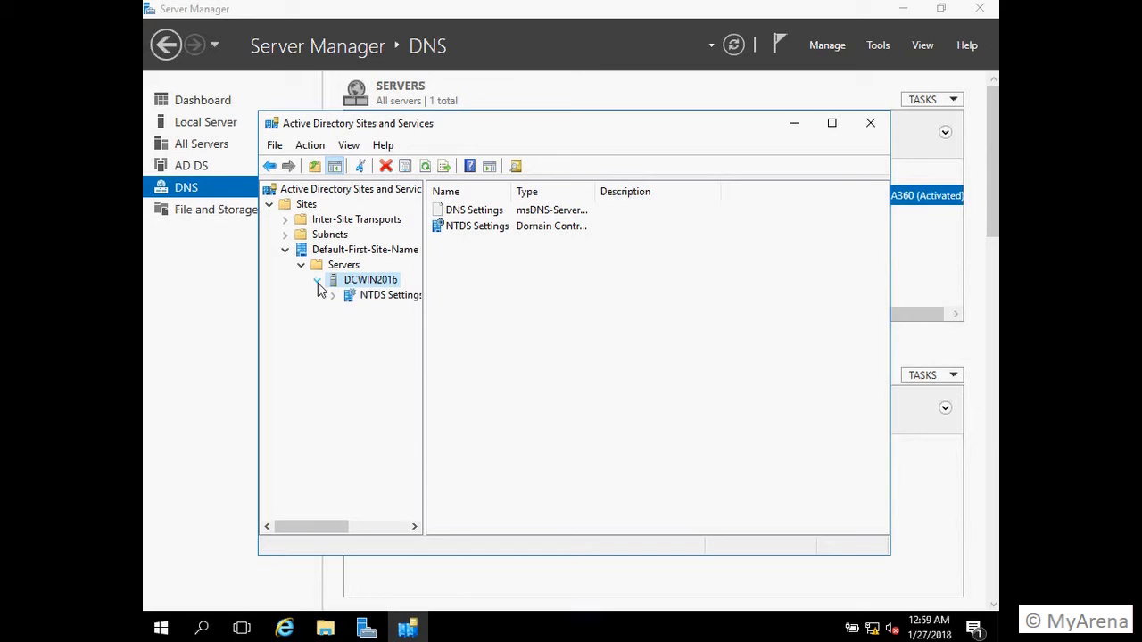
pyautogui.click(386, 294)
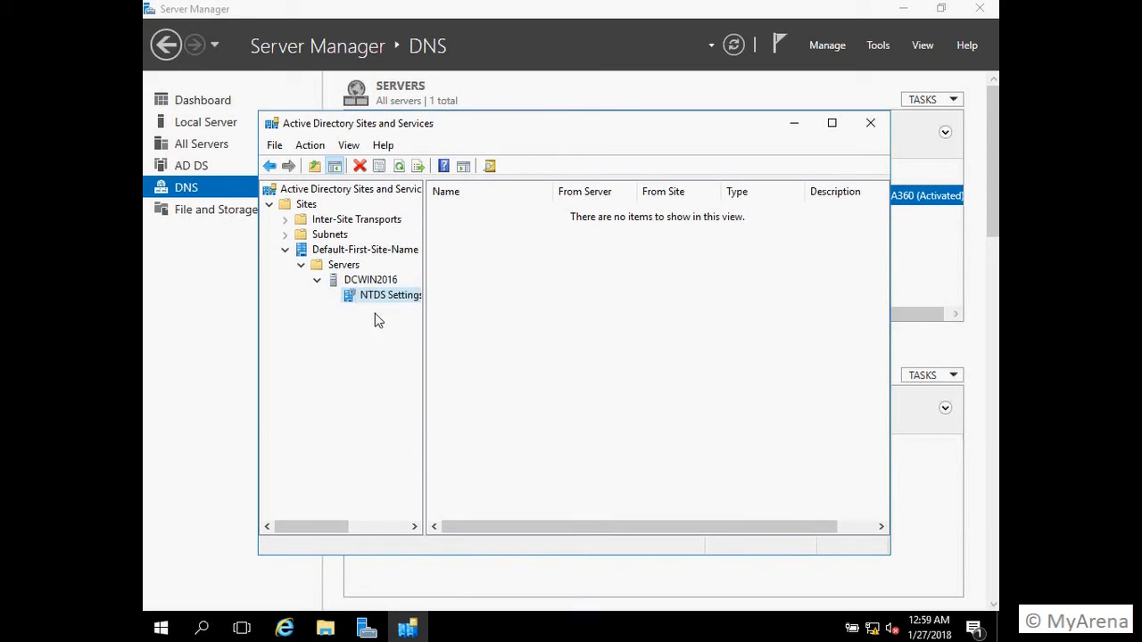
pyautogui.moveTo(425, 257); pyautogui.dragTo(475, 257)
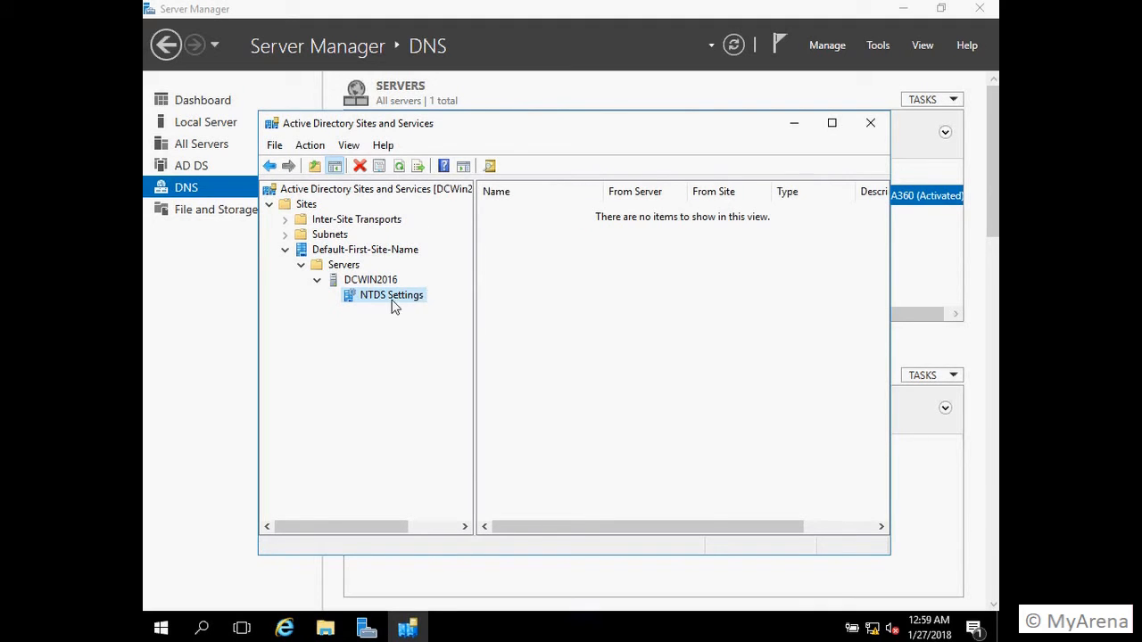
# Step: Try a new AD DS connection on NTDS Settings, cancel it, and close Sites and Services
pyautogui.rightClick(393, 304)
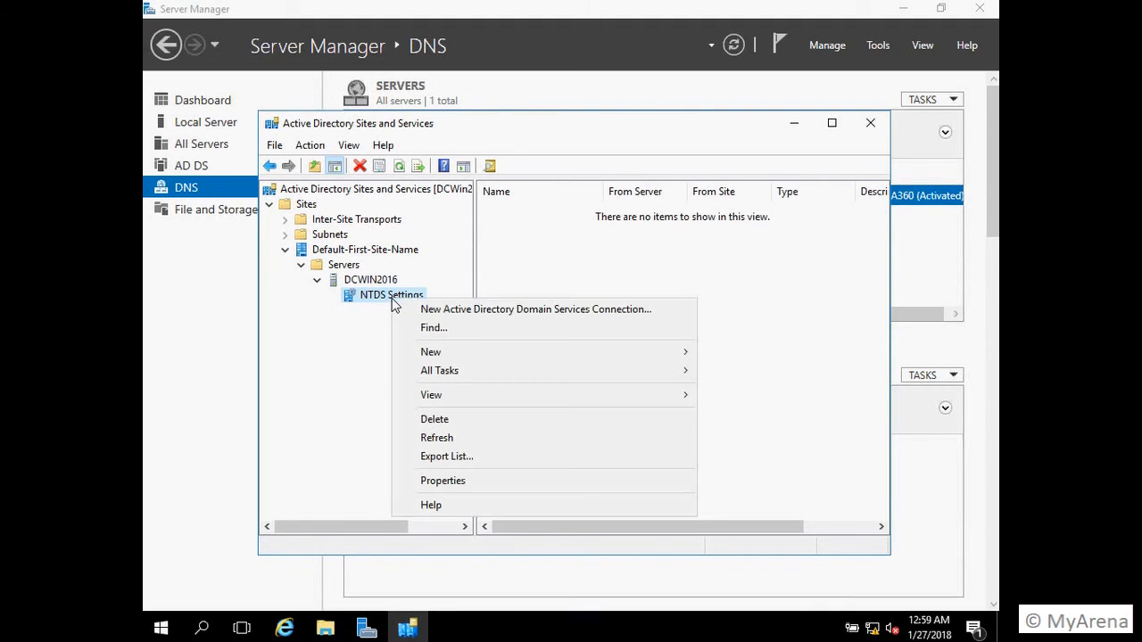
pyautogui.click(436, 328)
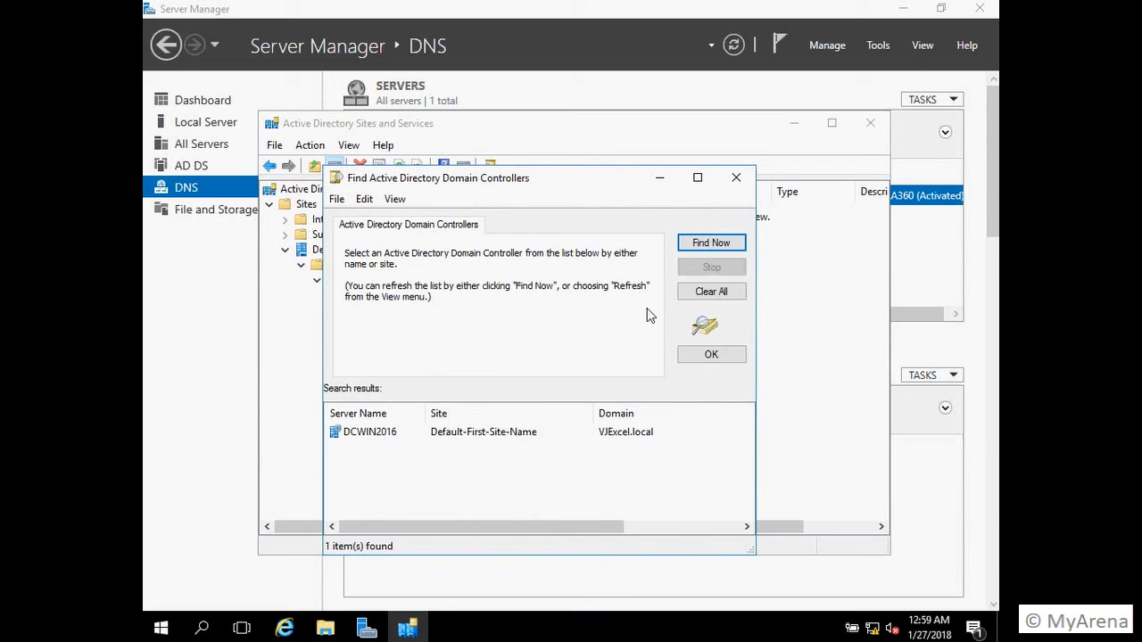
pyautogui.click(736, 181)
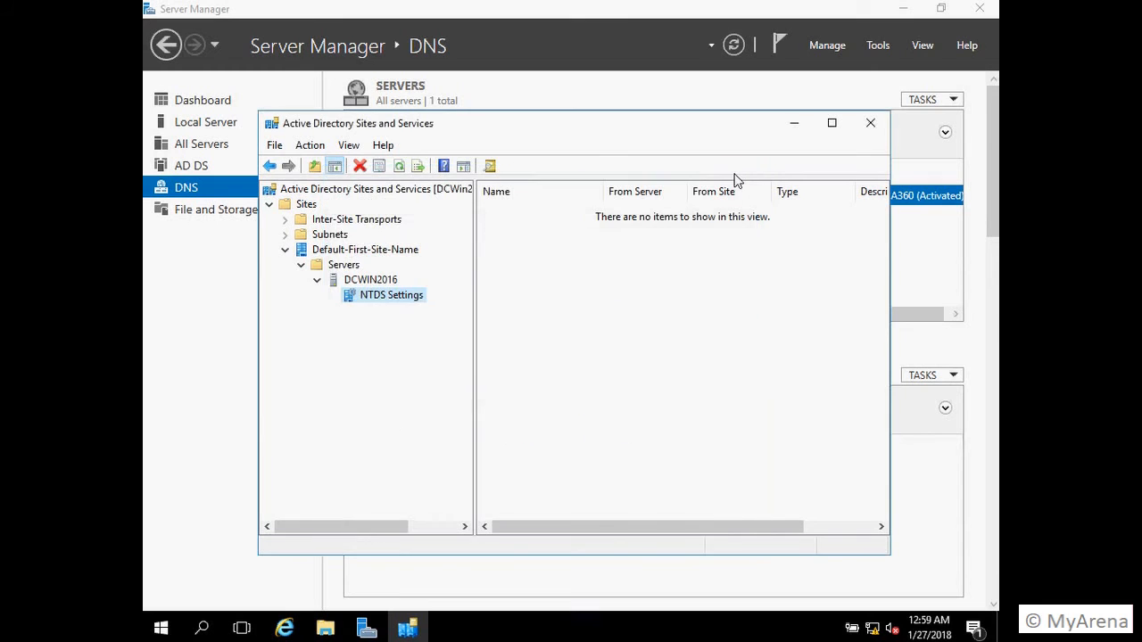
pyautogui.click(871, 129)
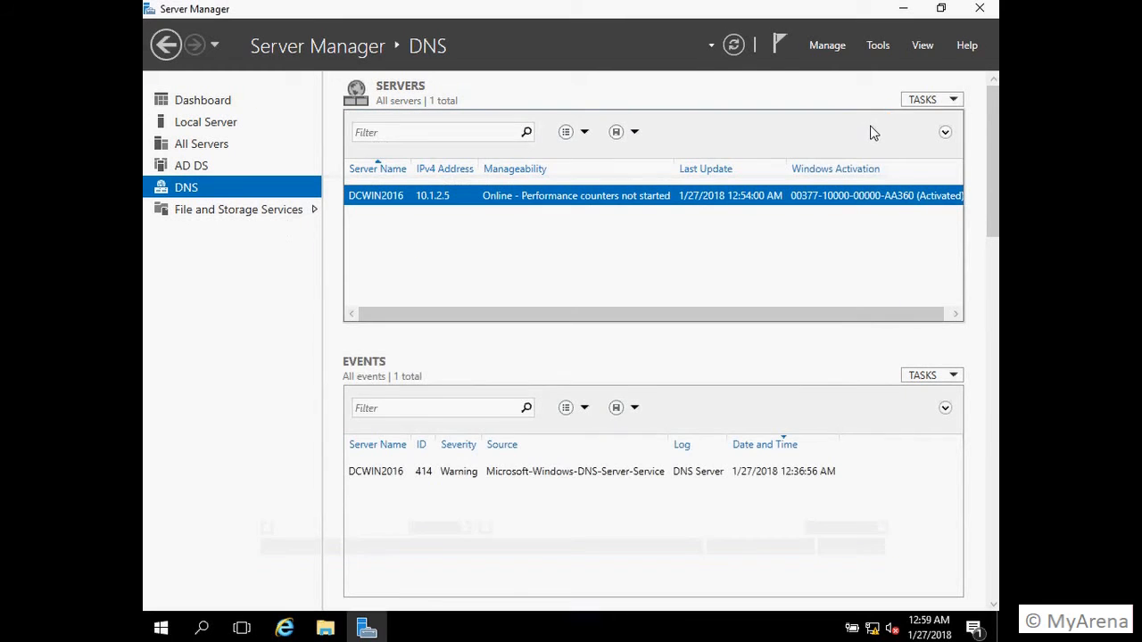
# Step: Open DNS Manager and browse DCWIN2016's Forward Lookup Zones to the VJExcel.local zone
pyautogui.click(881, 47)
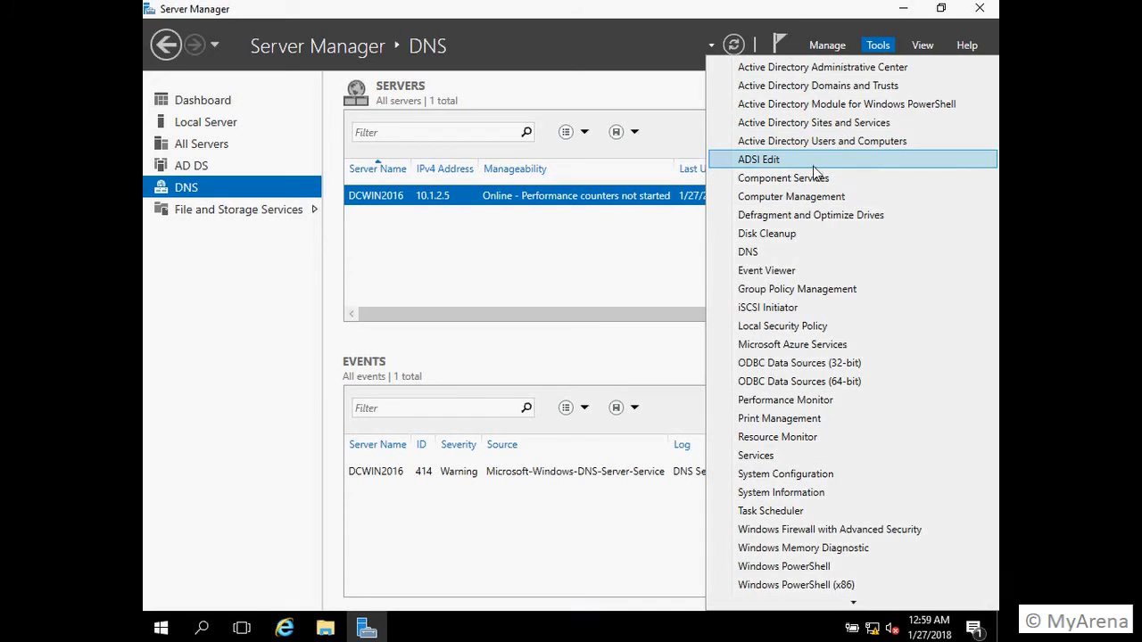
pyautogui.click(788, 254)
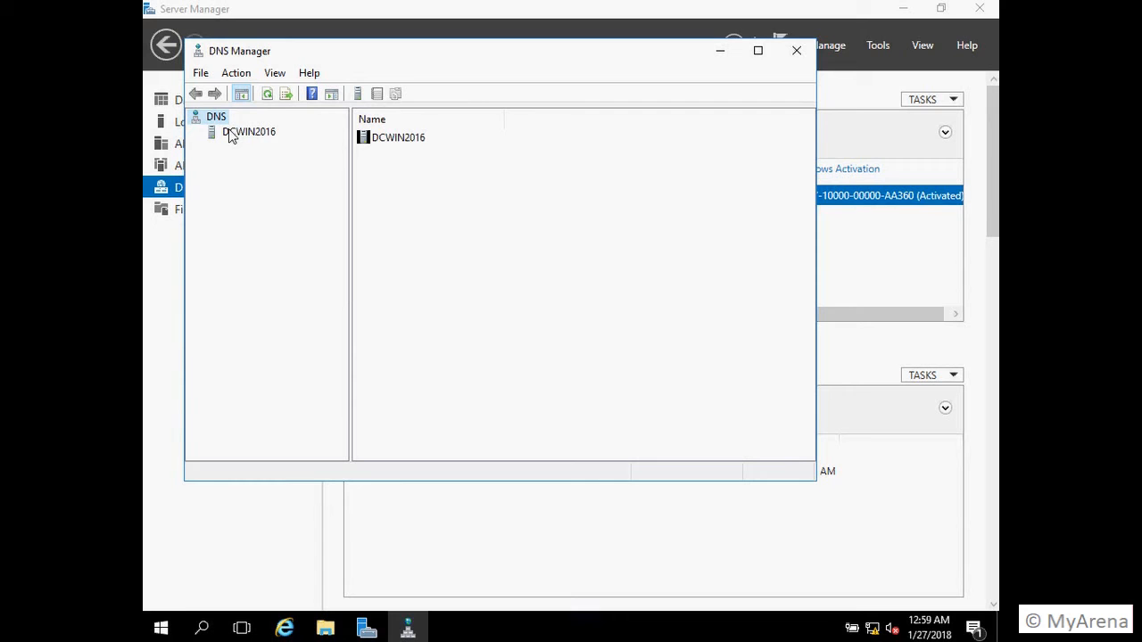
pyautogui.click(248, 132)
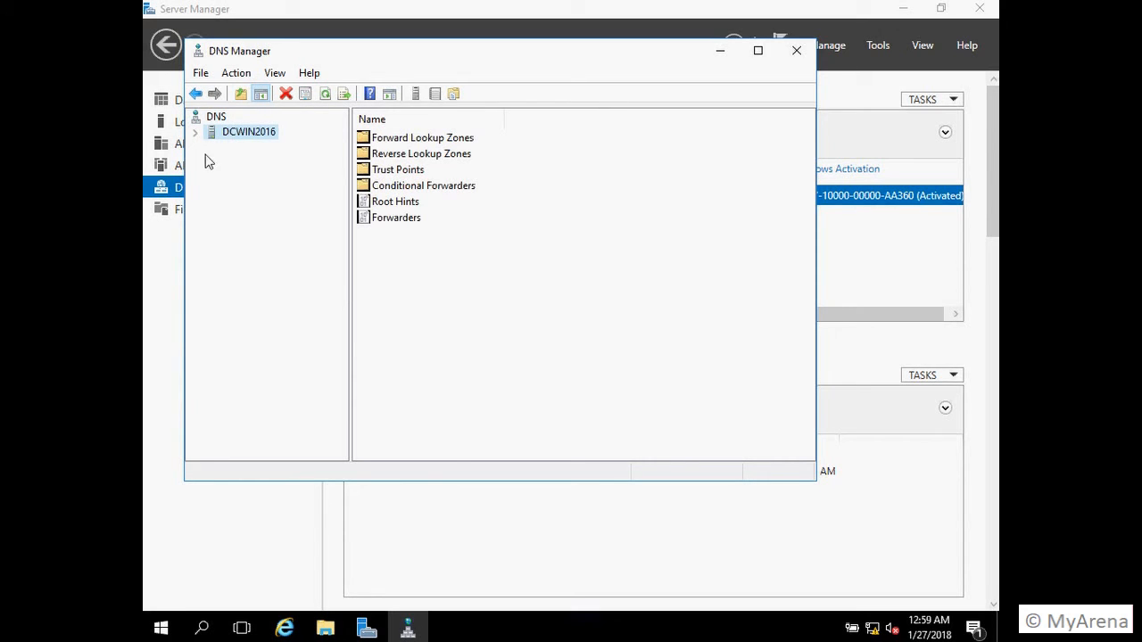
pyautogui.click(196, 132)
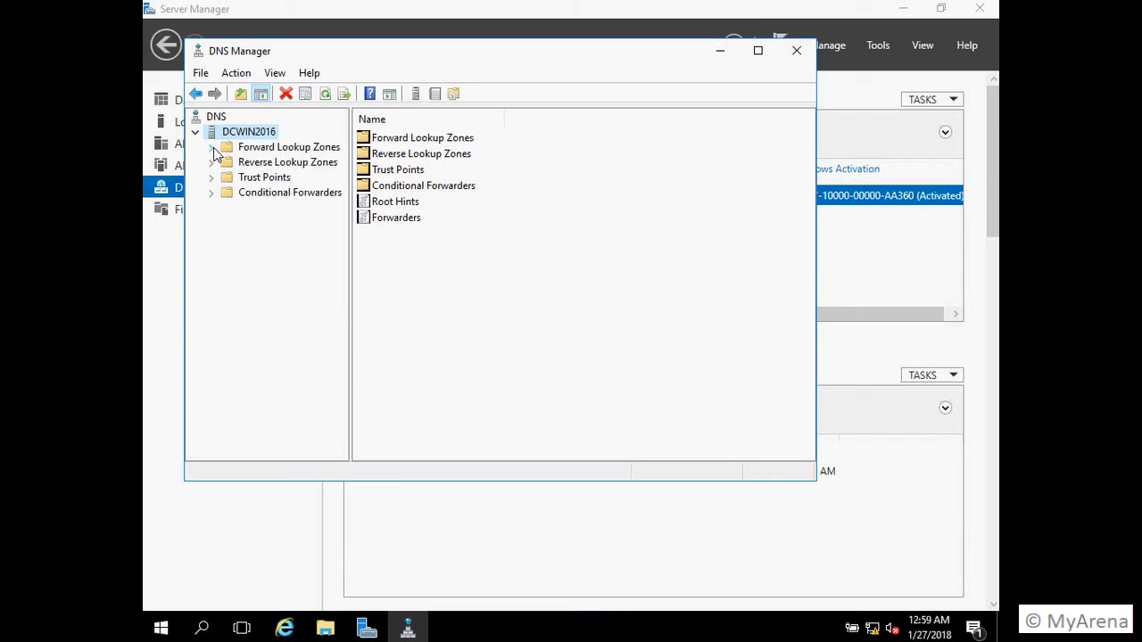
pyautogui.click(213, 148)
pyautogui.click(264, 181)
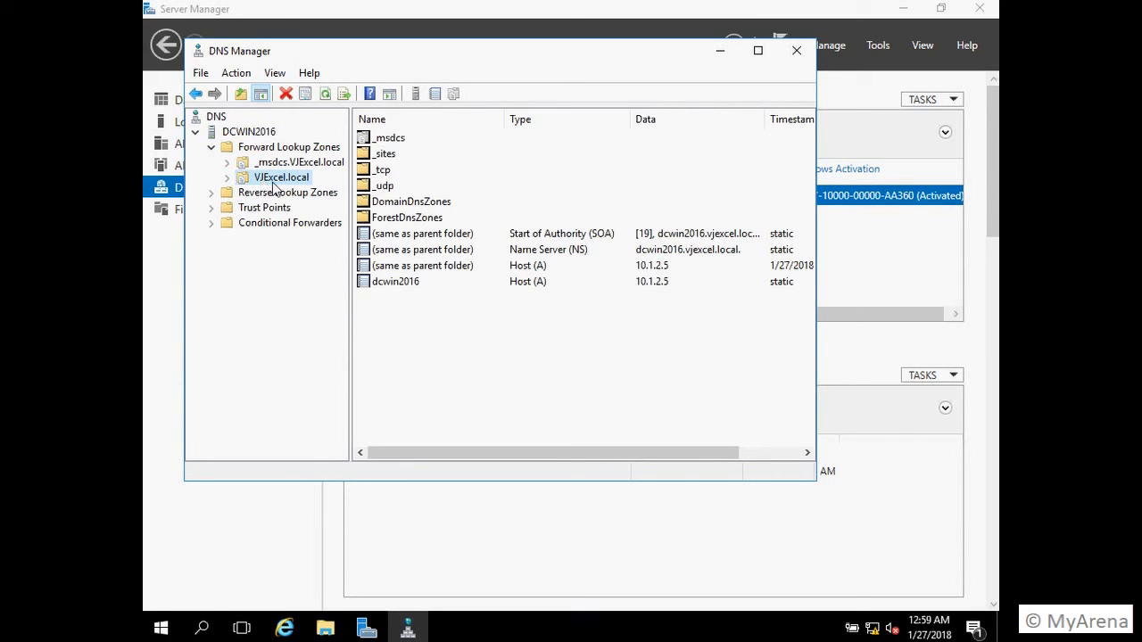
# Step: Confirm the dcwin2016 host record resolves to 10.1.2.5 without changes, then close DNS Manager
pyautogui.click(387, 283)
pyautogui.doubleClick(387, 282)
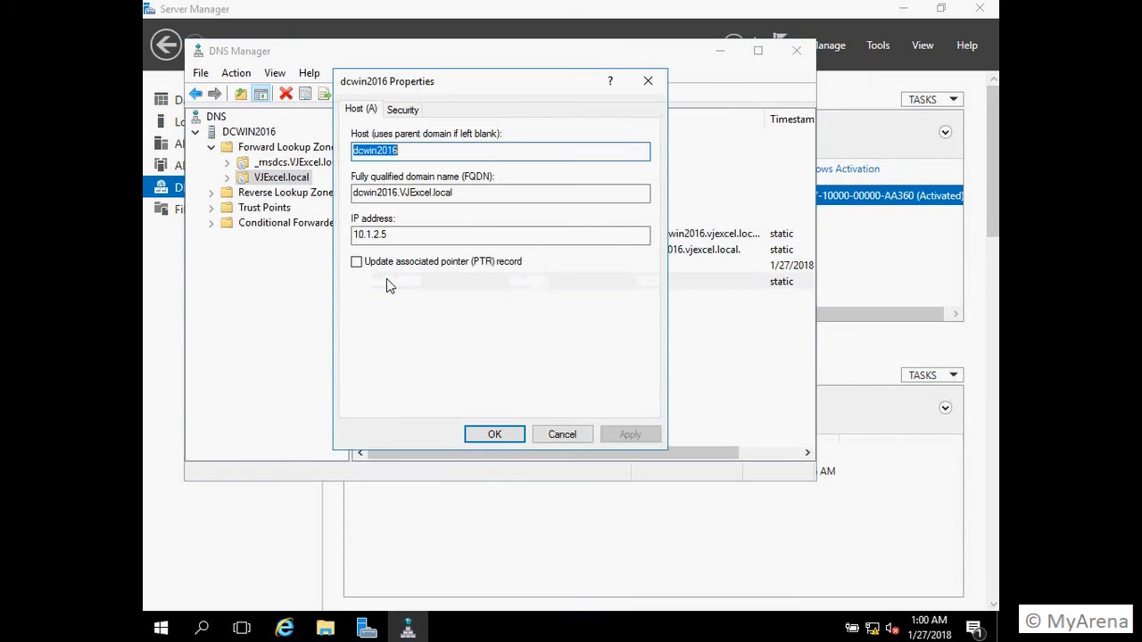
pyautogui.click(424, 239)
pyautogui.click(563, 435)
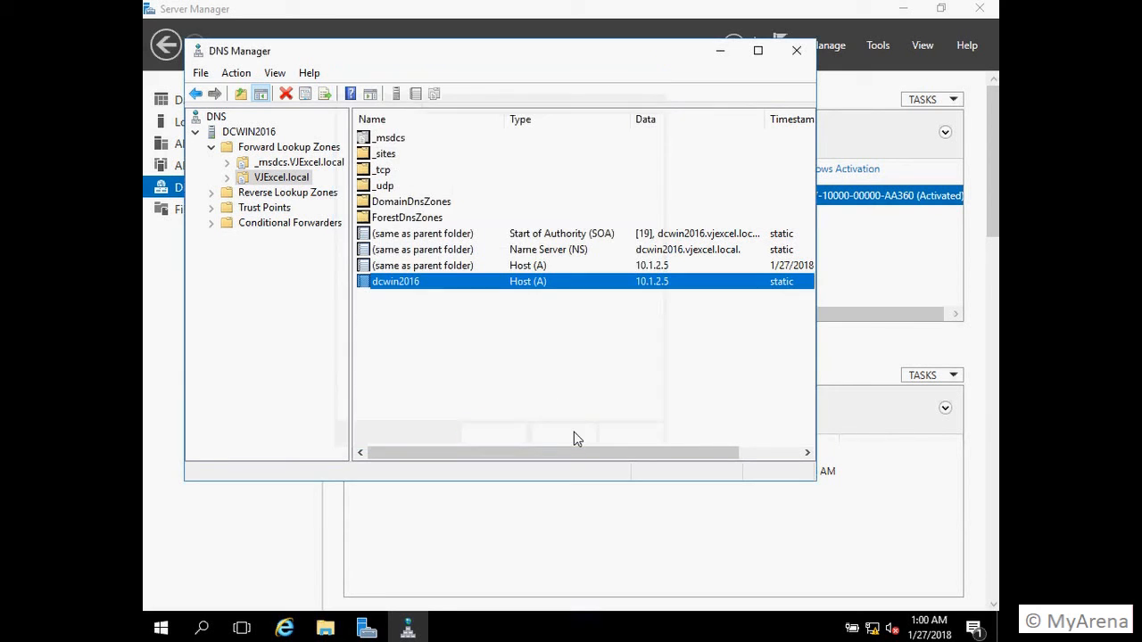
pyautogui.moveTo(572, 454); pyautogui.dragTo(408, 462)
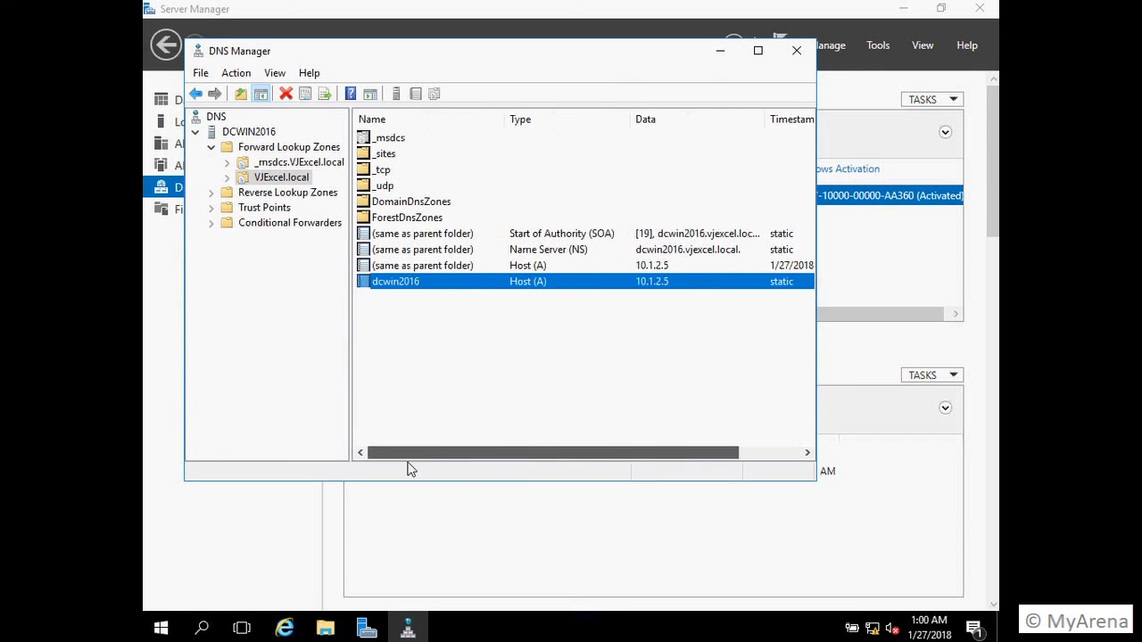
pyautogui.click(807, 54)
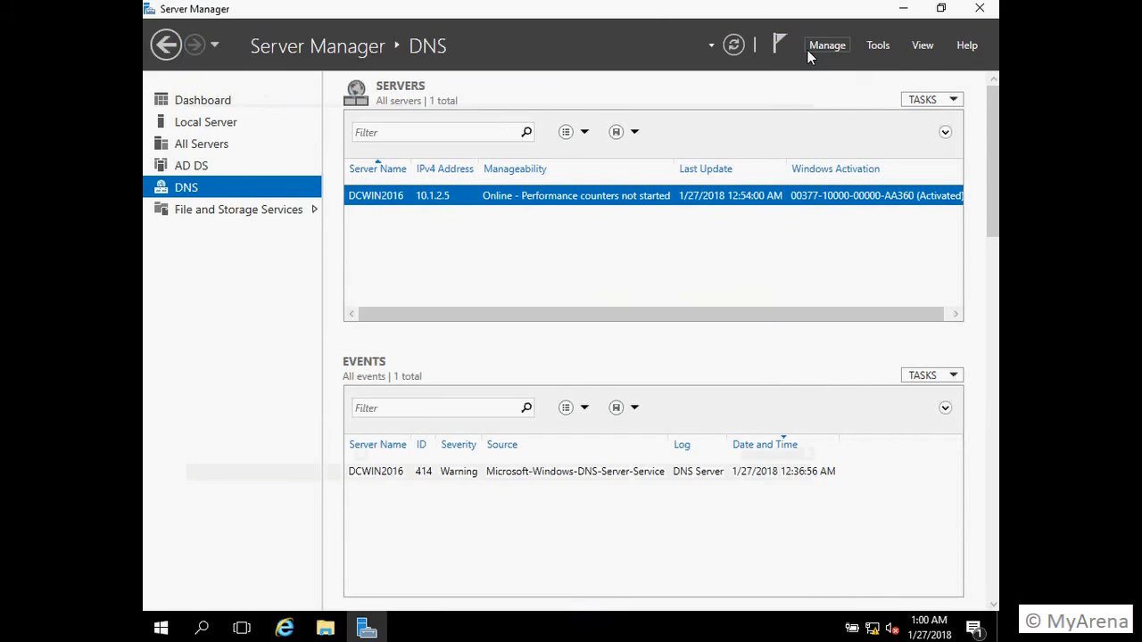
# Step: Glance at the File and Storage Services and AD DS pages, then exit Server Manager to the desktop
pyautogui.click(252, 212)
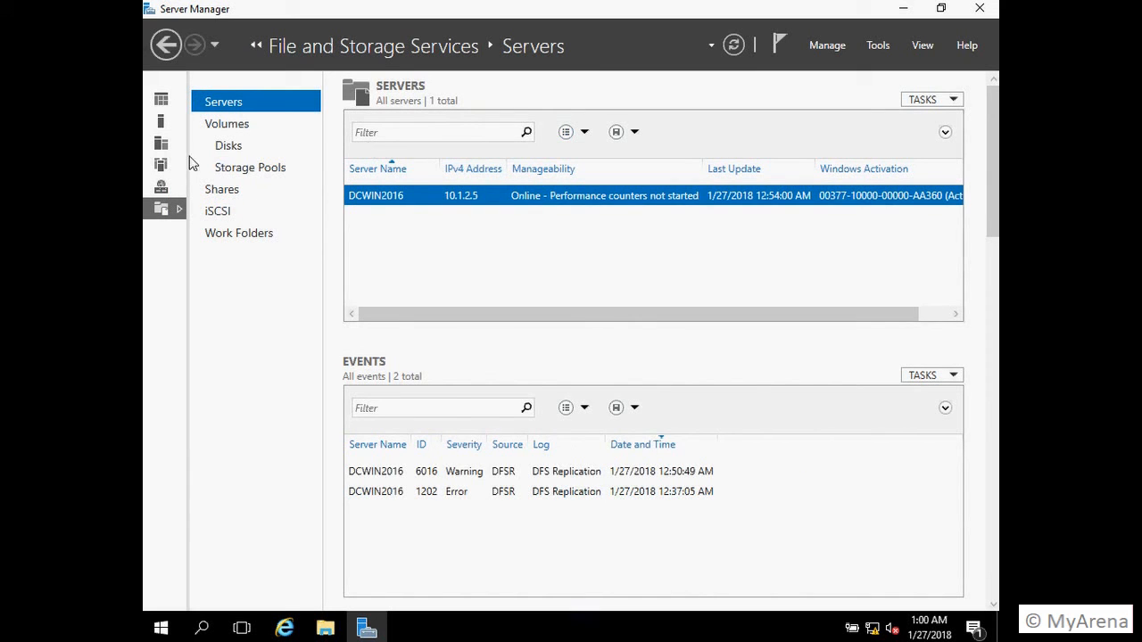
pyautogui.click(162, 161)
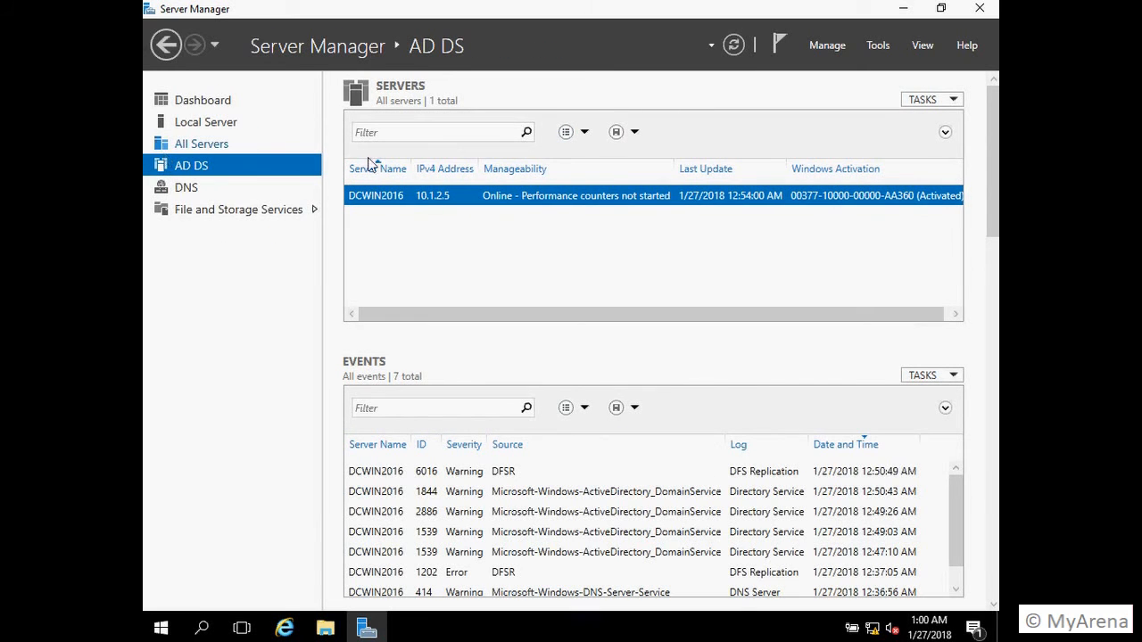
pyautogui.click(980, 10)
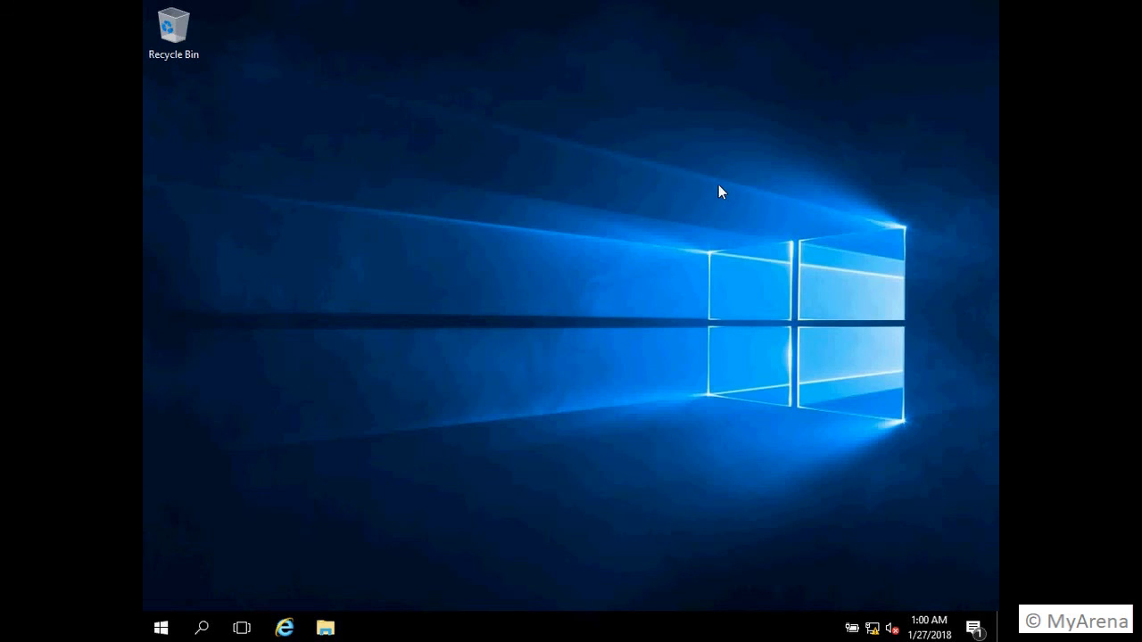